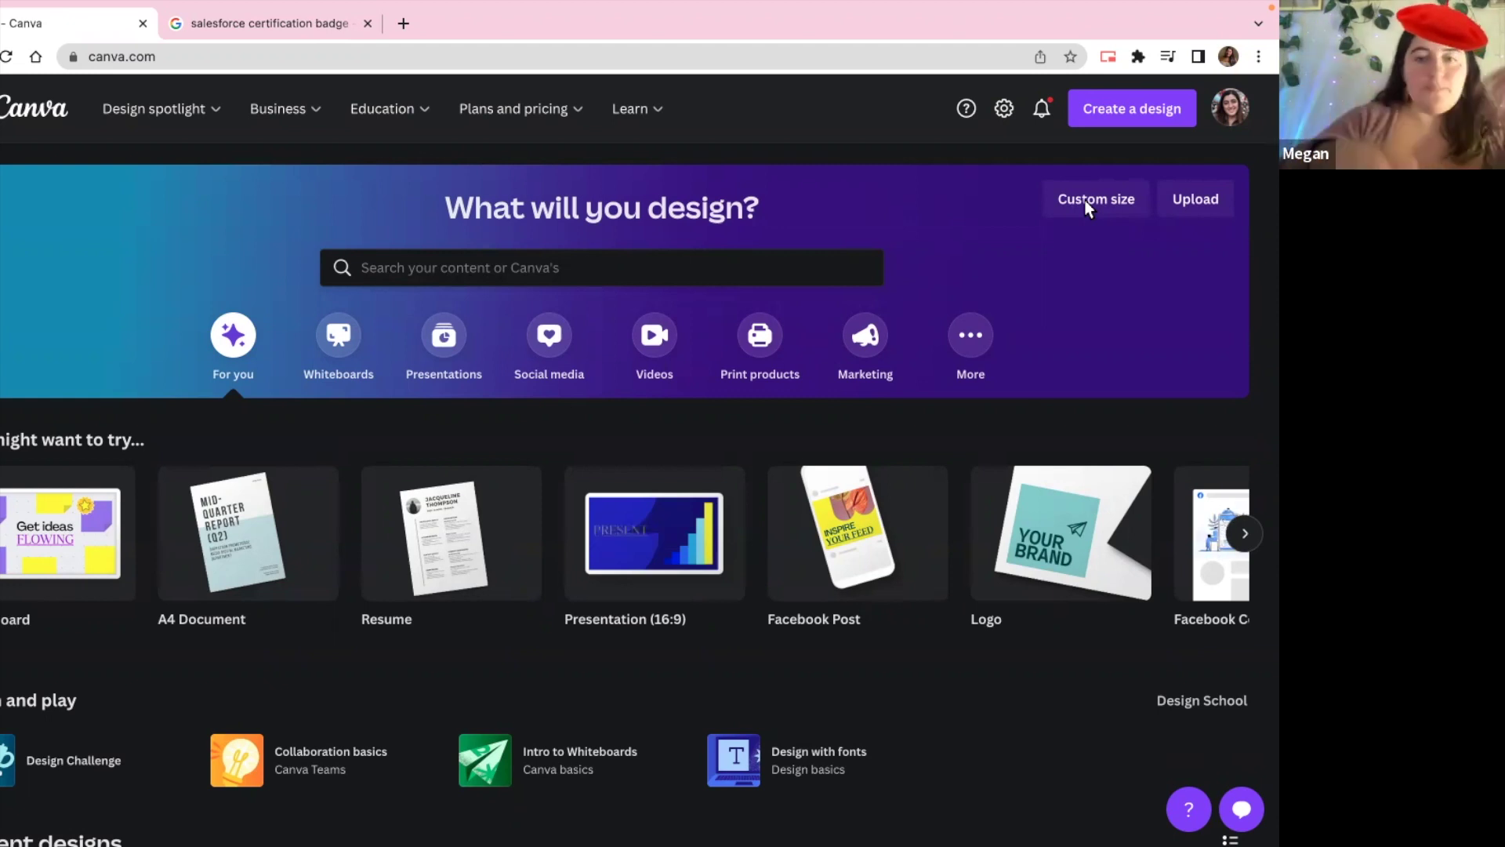
# - Search Canva templates for 'LinkedIn banner' to list the 5,955 banner results
pyautogui.click(486, 267)
pyautogui.write('LinkedI')
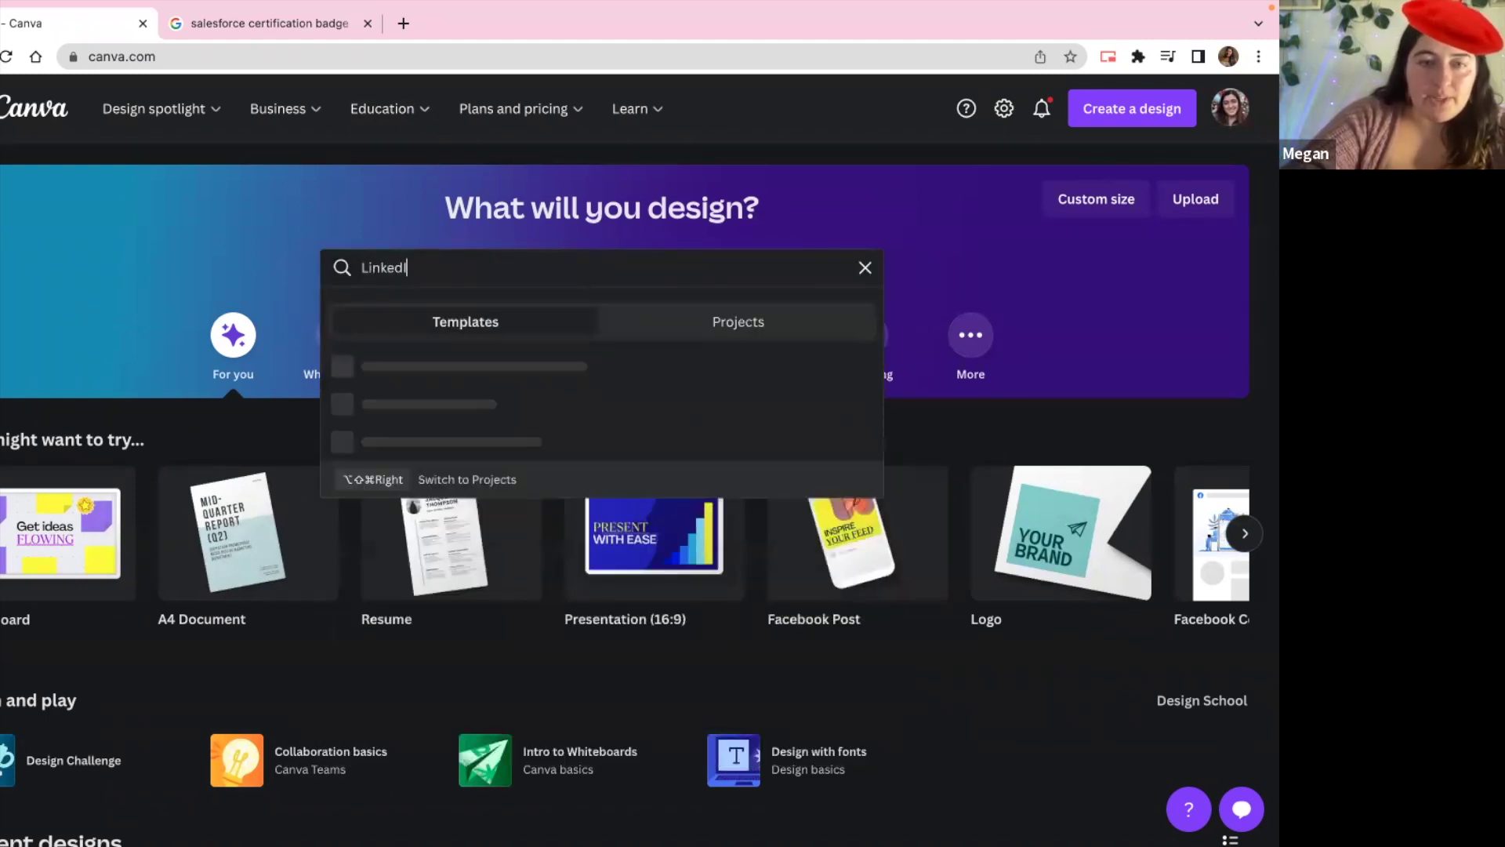
pyautogui.write('n banner')
pyautogui.press('Return')
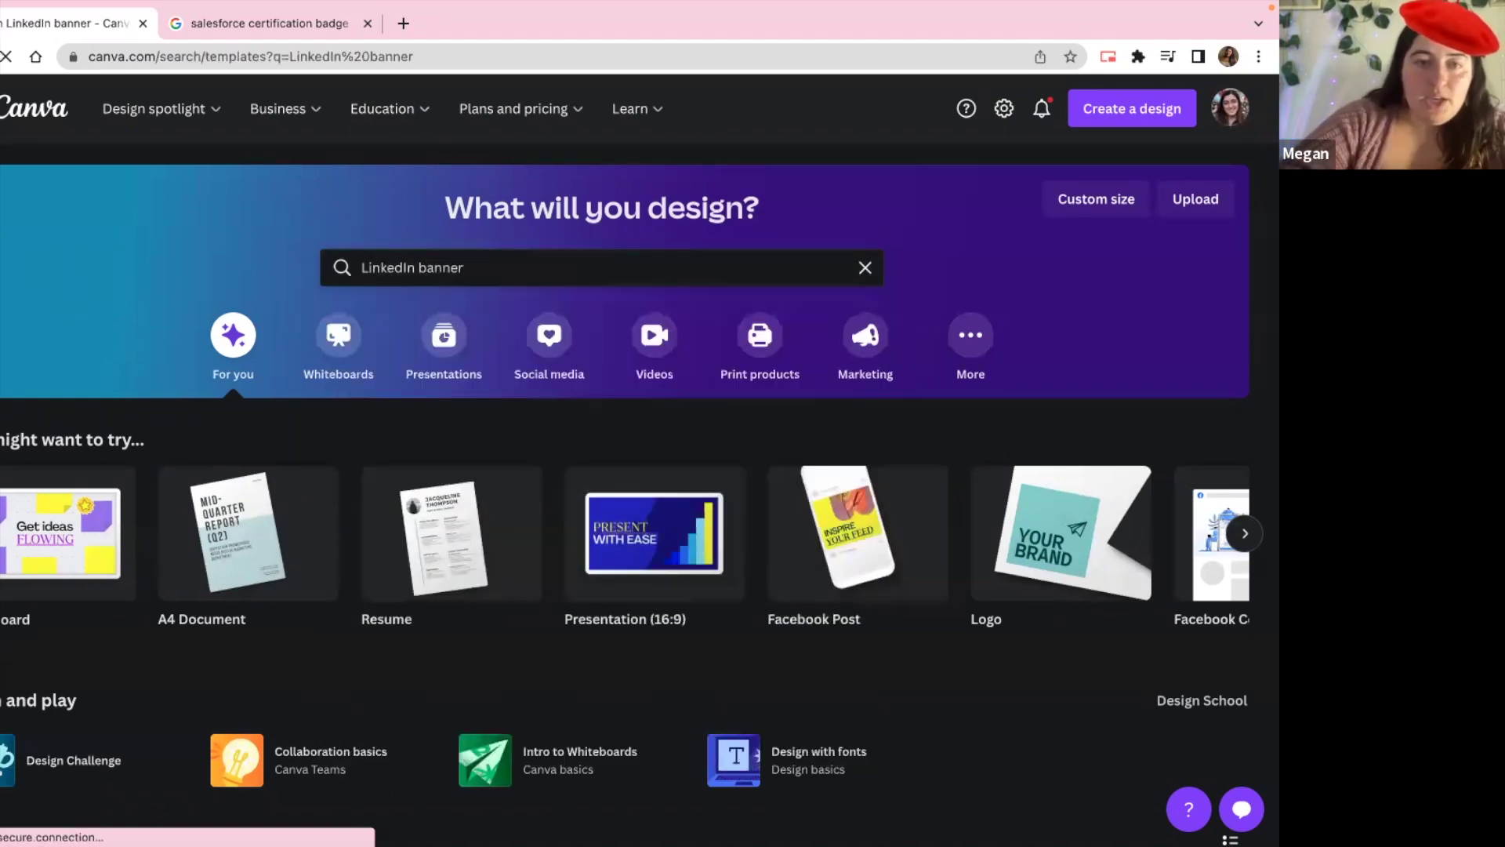
pyautogui.scroll(-5, 552, 425)
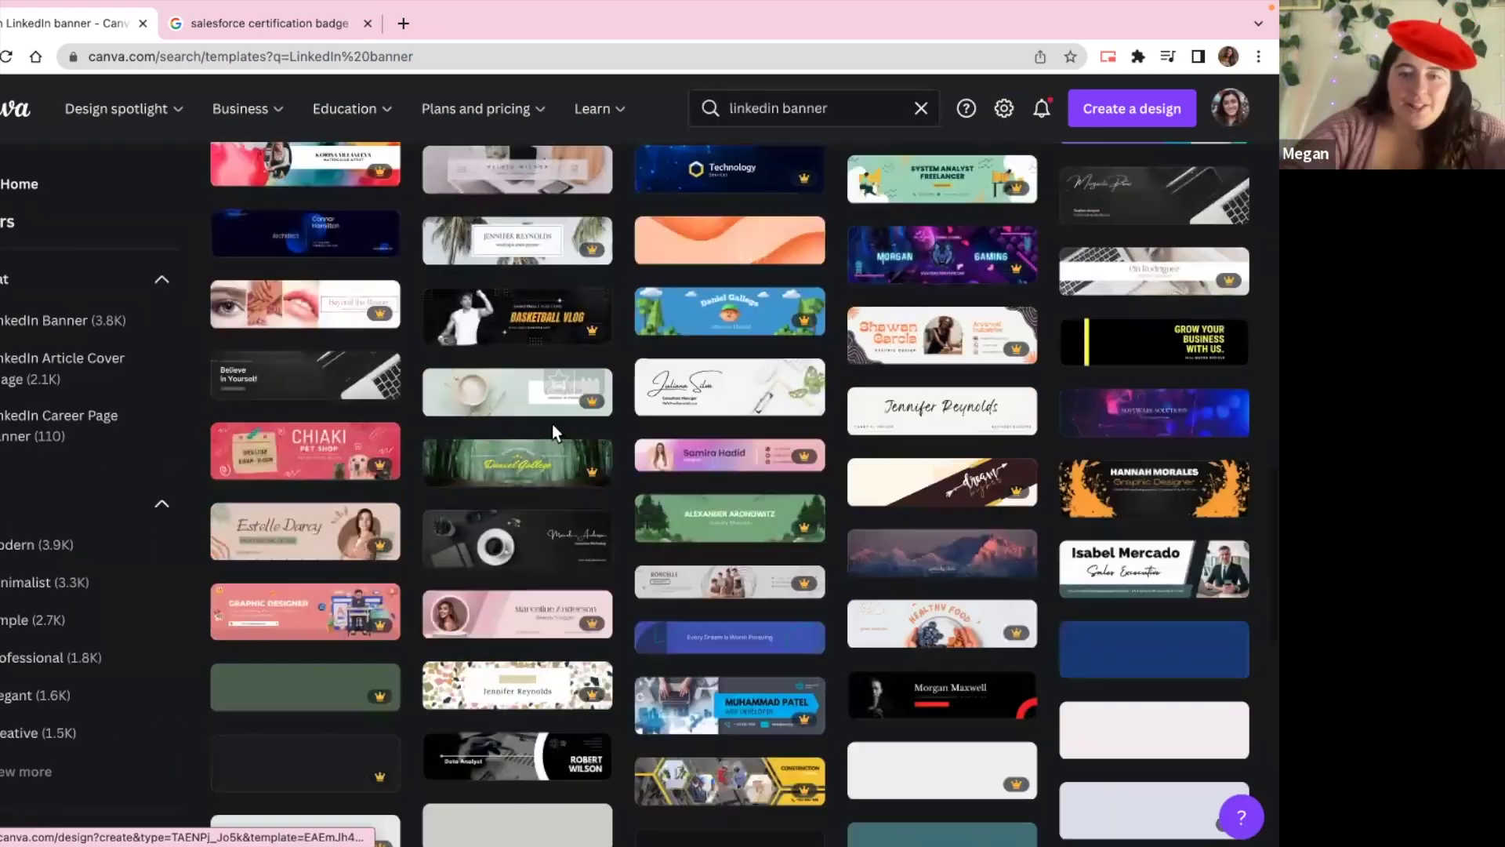
pyautogui.scroll(5, 552, 430)
pyautogui.scroll(-2, 551, 430)
pyautogui.scroll(2, 552, 431)
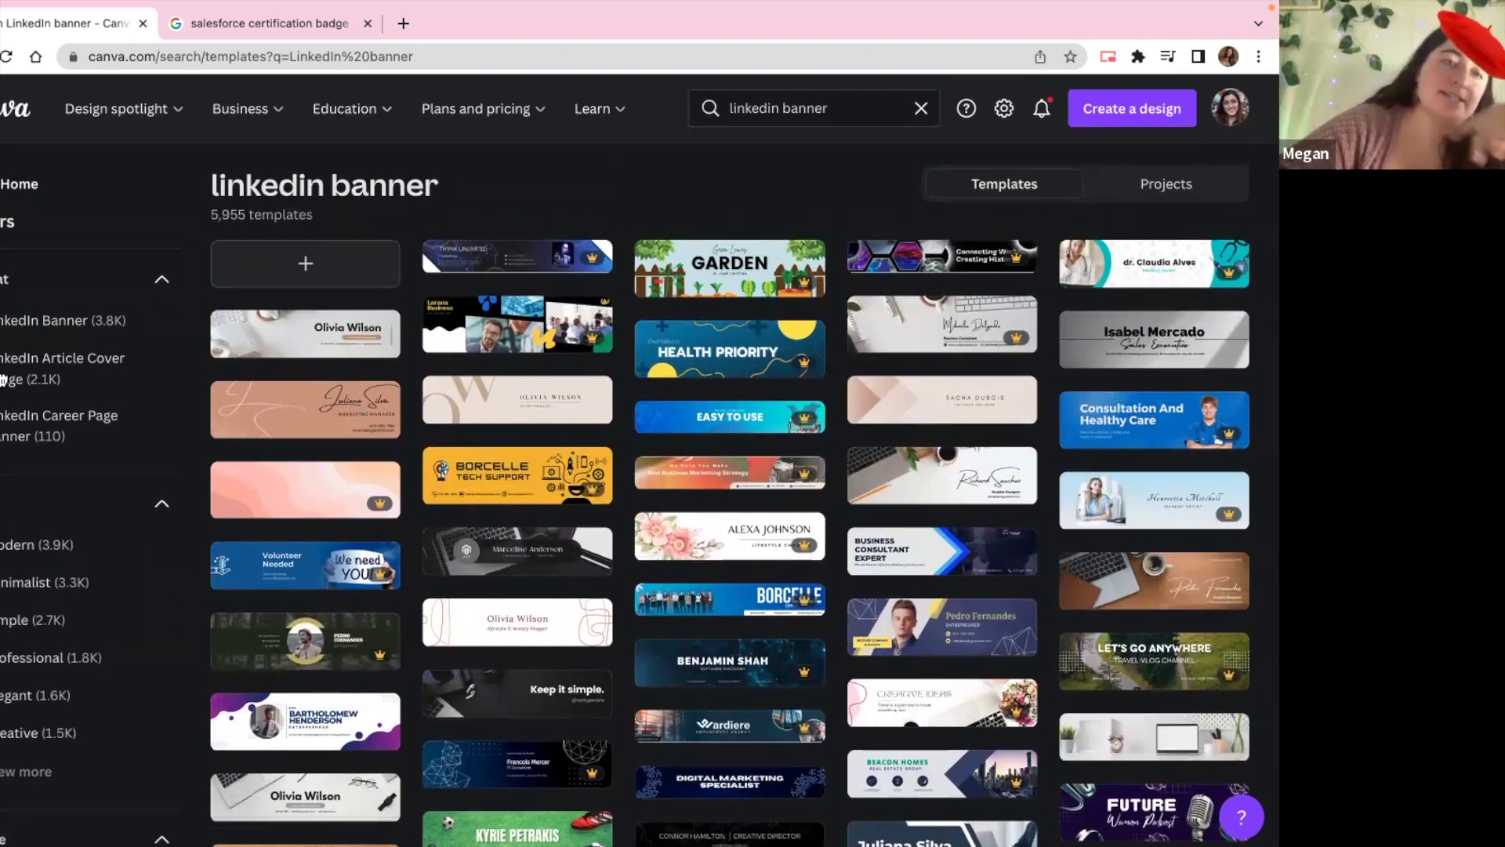
pyautogui.scroll(-3, 36, 501)
pyautogui.scroll(-3, 35, 501)
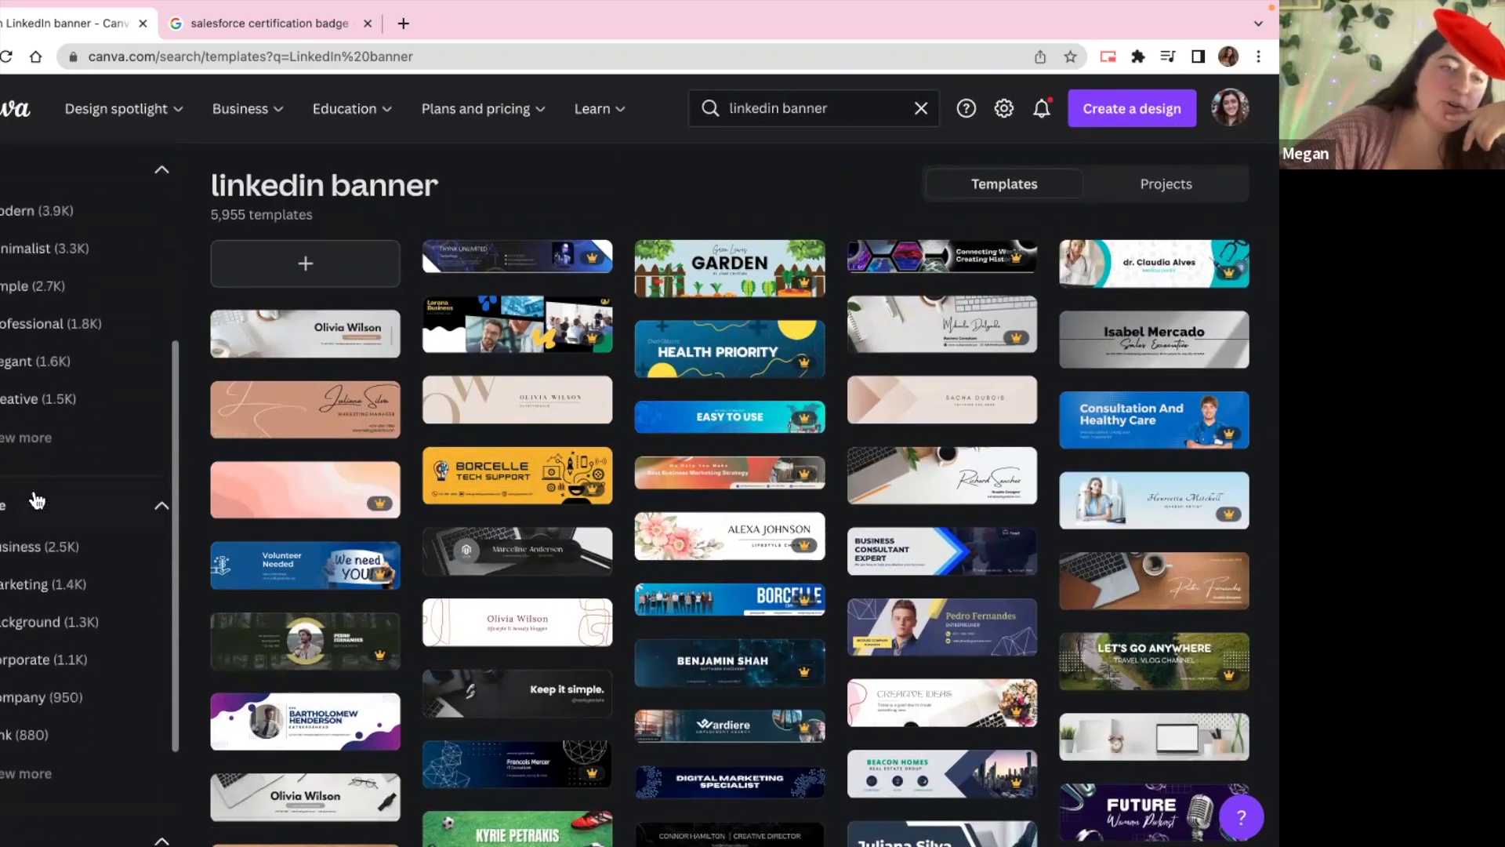
pyautogui.scroll(-2, 36, 501)
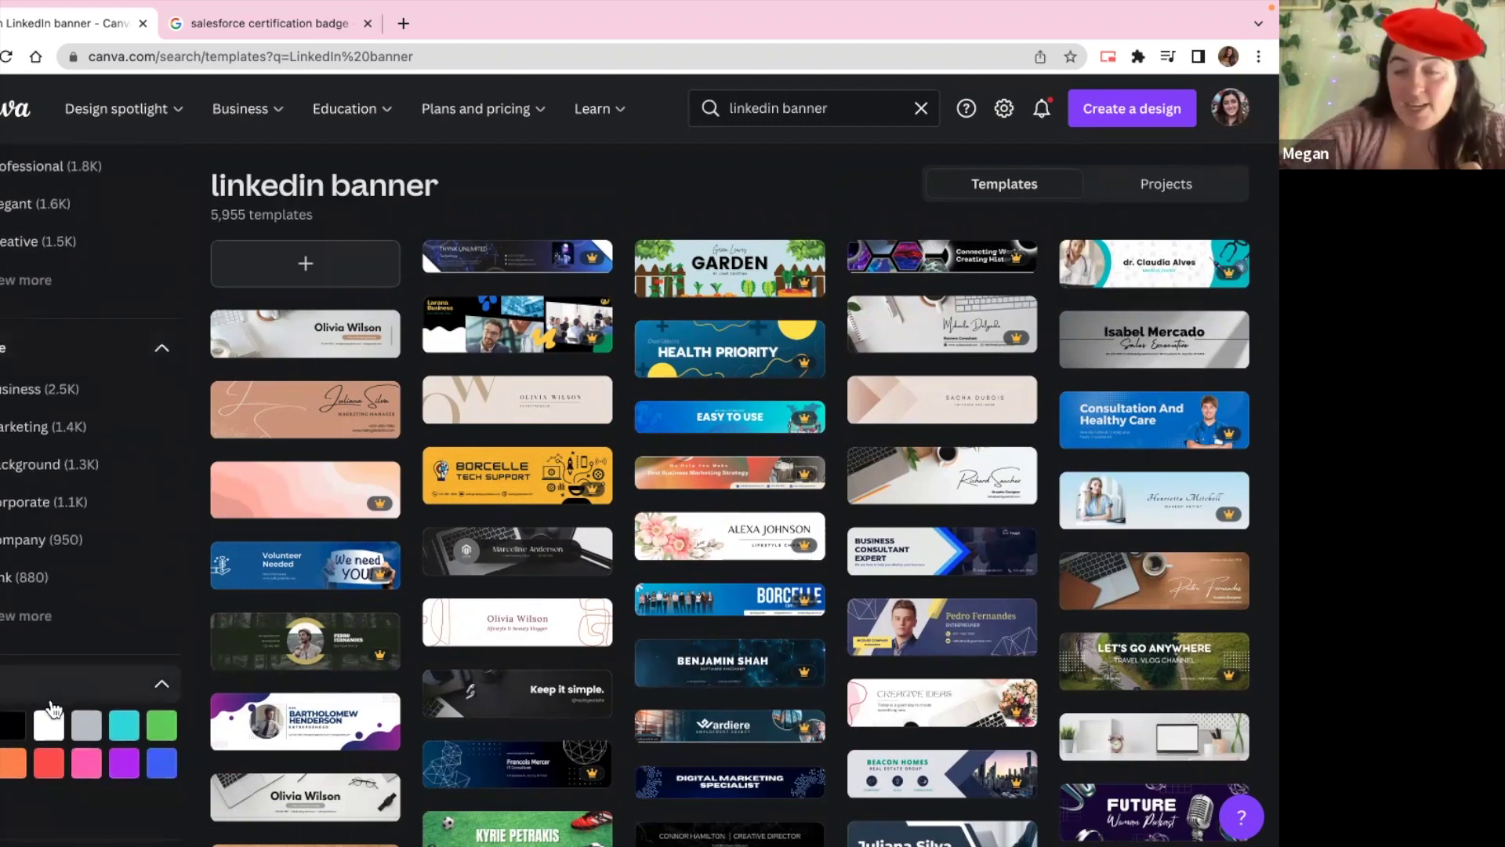
pyautogui.scroll(4, 52, 707)
pyautogui.scroll(1, 52, 707)
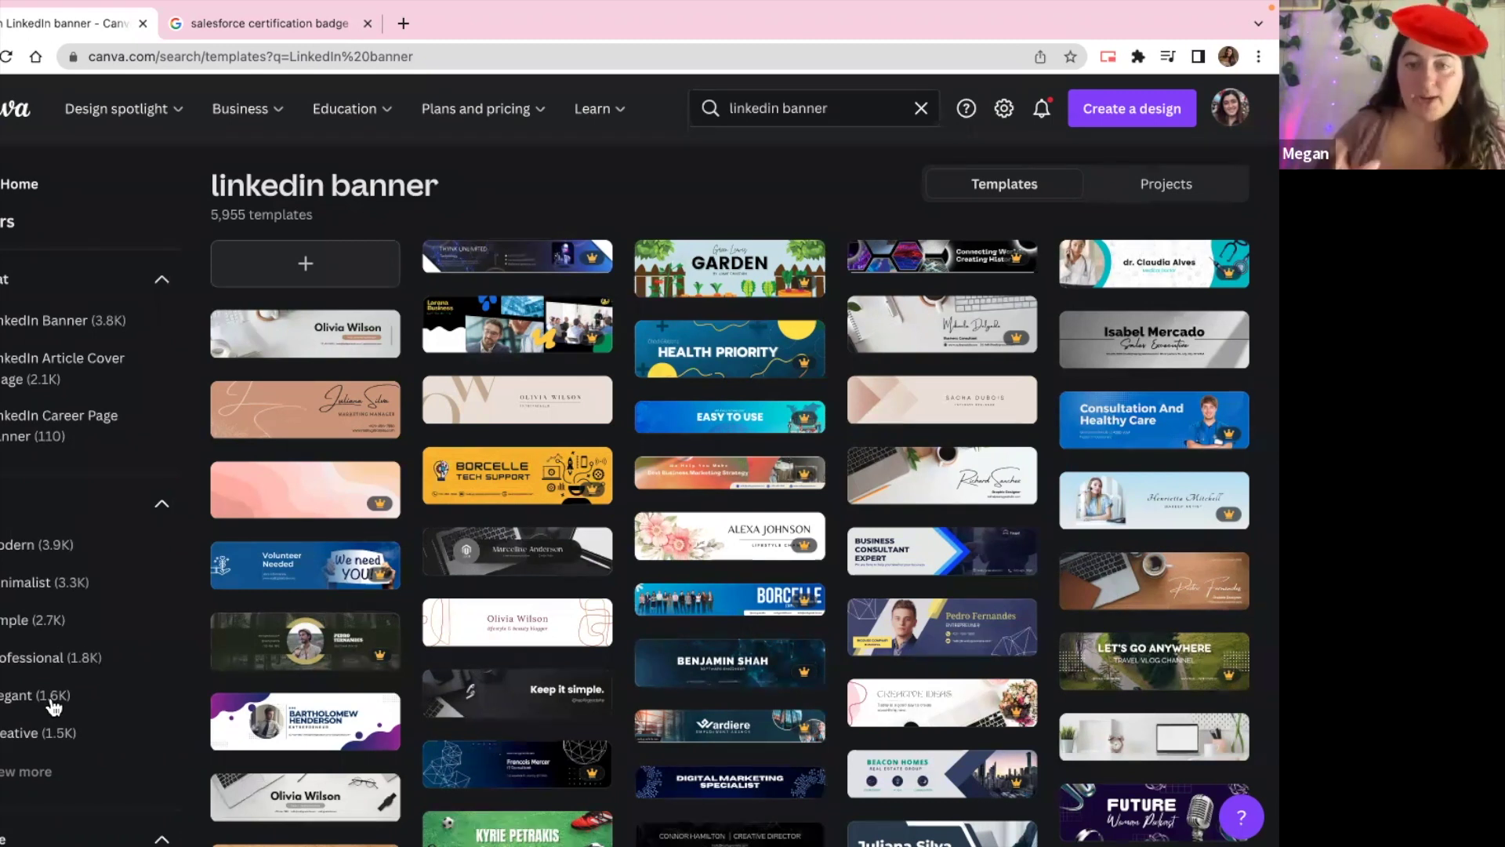
pyautogui.scroll(-1, 227, 471)
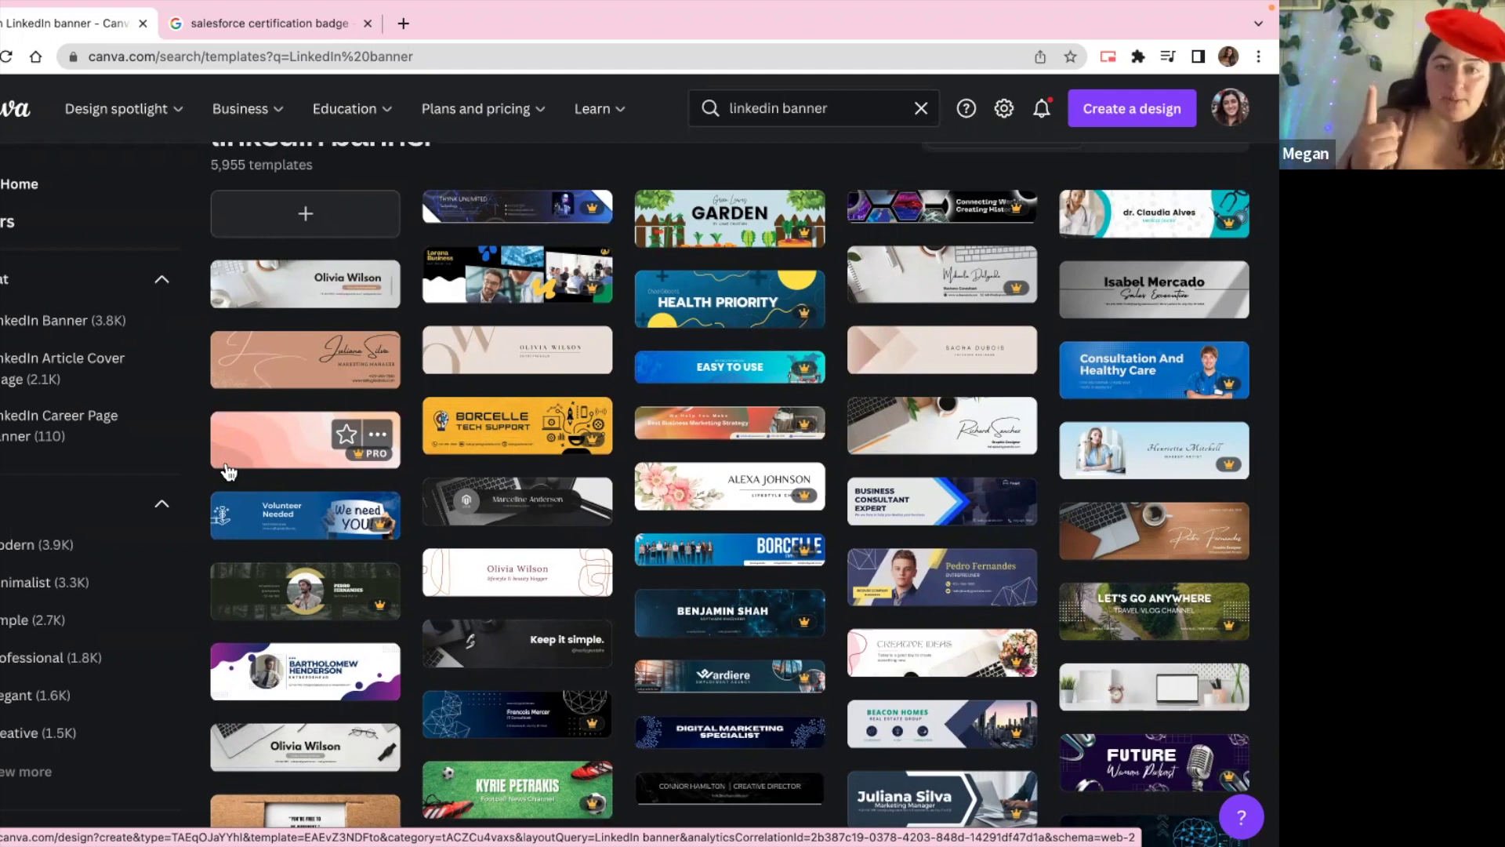
pyautogui.scroll(1, 389, 483)
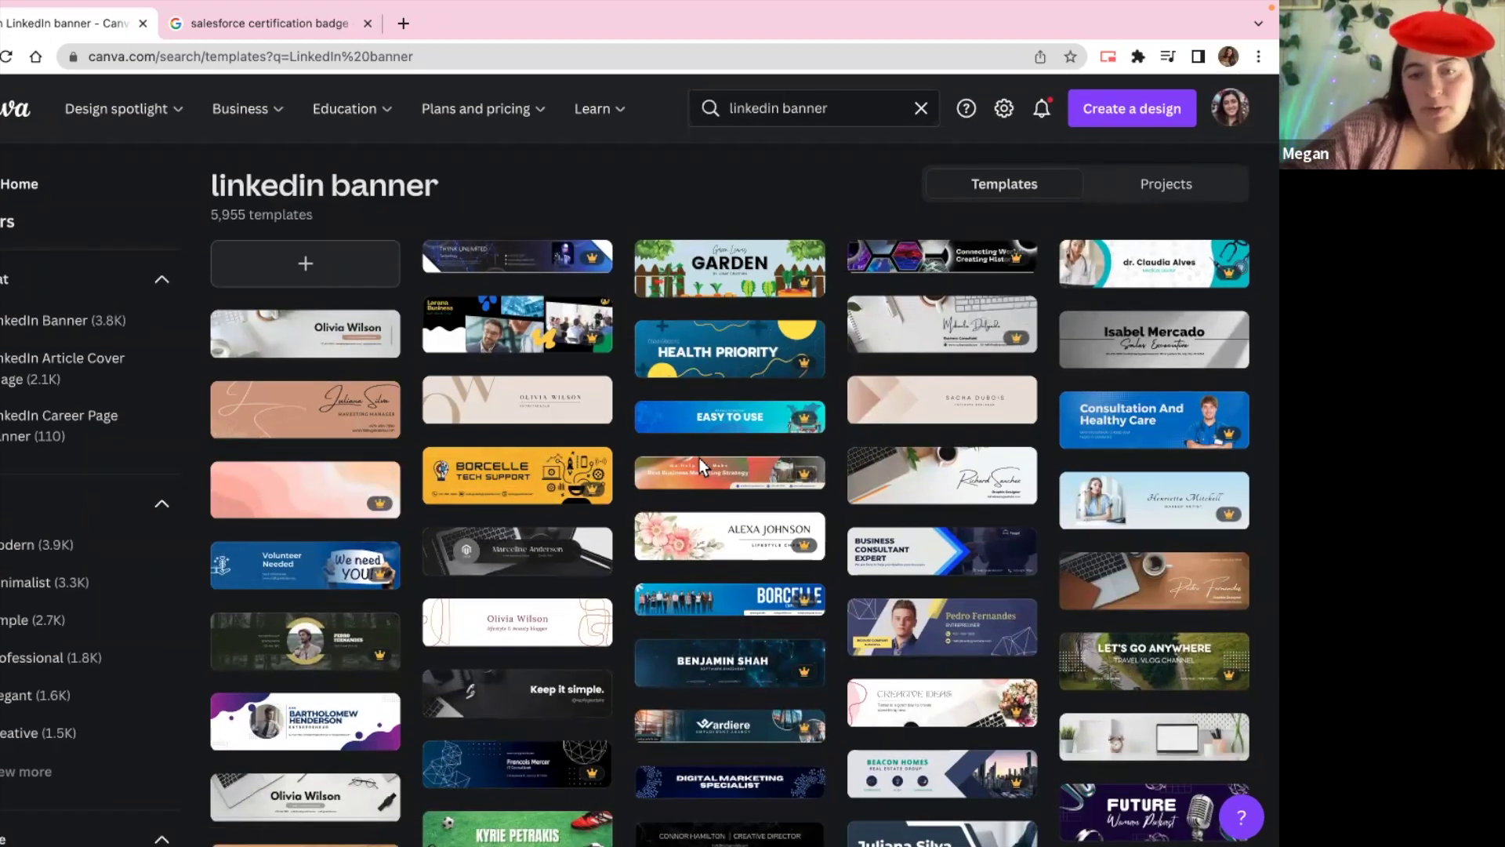
pyautogui.scroll(-1, 703, 466)
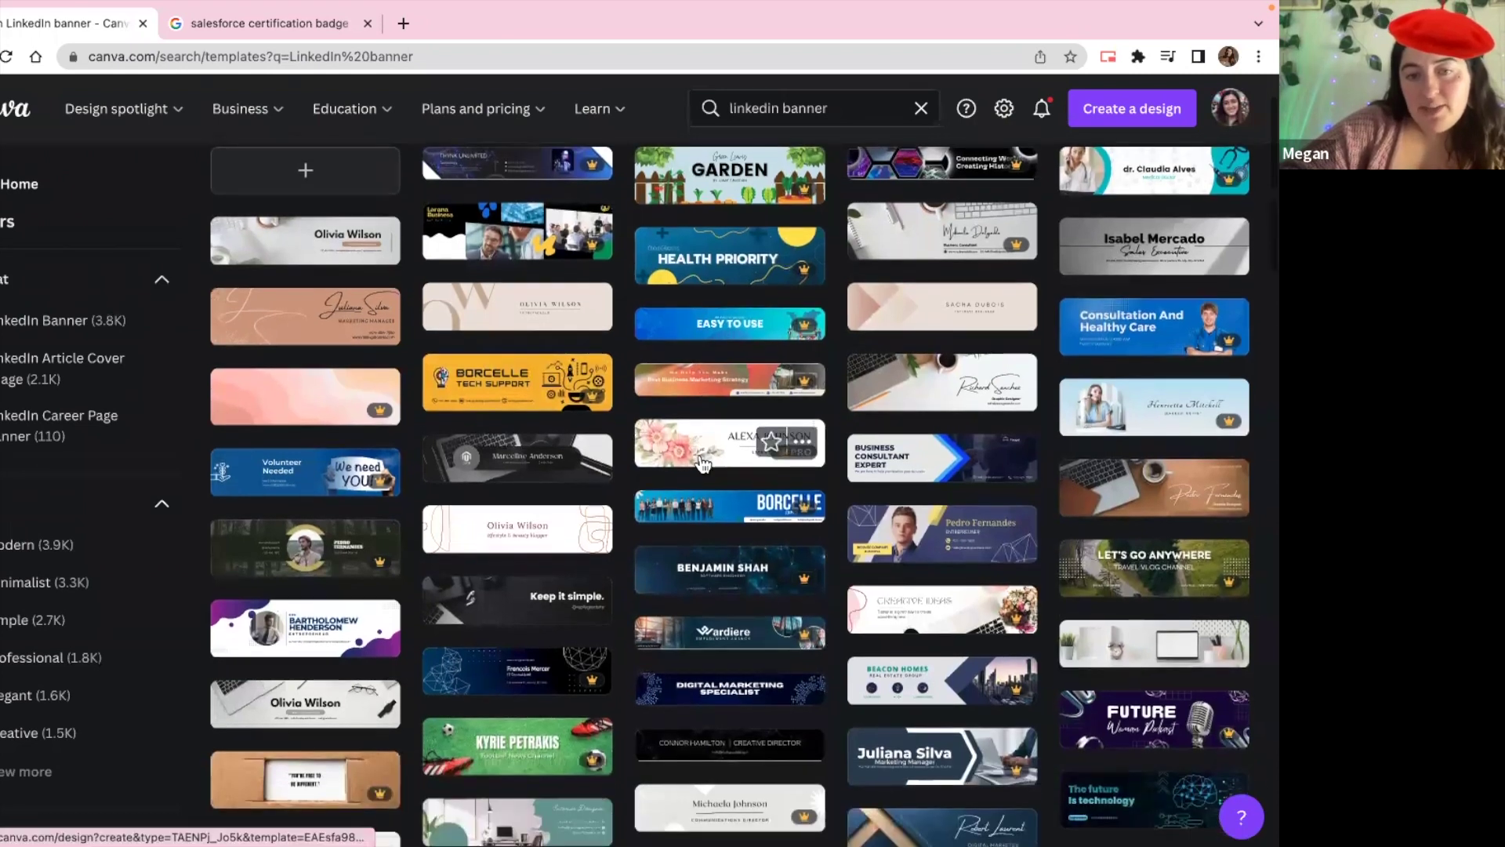
pyautogui.scroll(-1, 700, 464)
pyautogui.scroll(3, 700, 463)
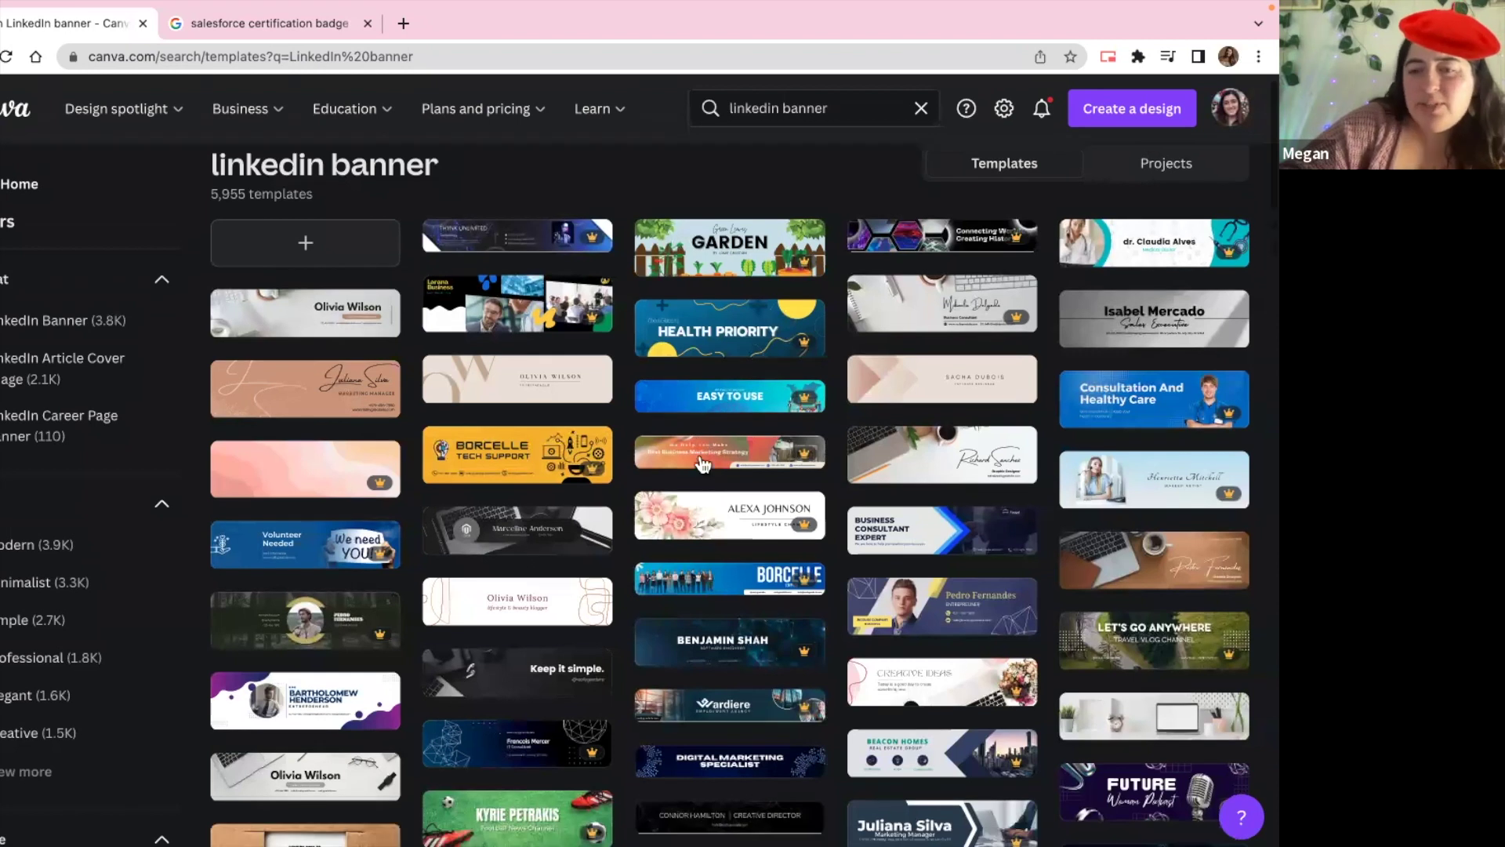
pyautogui.scroll(-1, 700, 457)
pyautogui.scroll(-2, 699, 458)
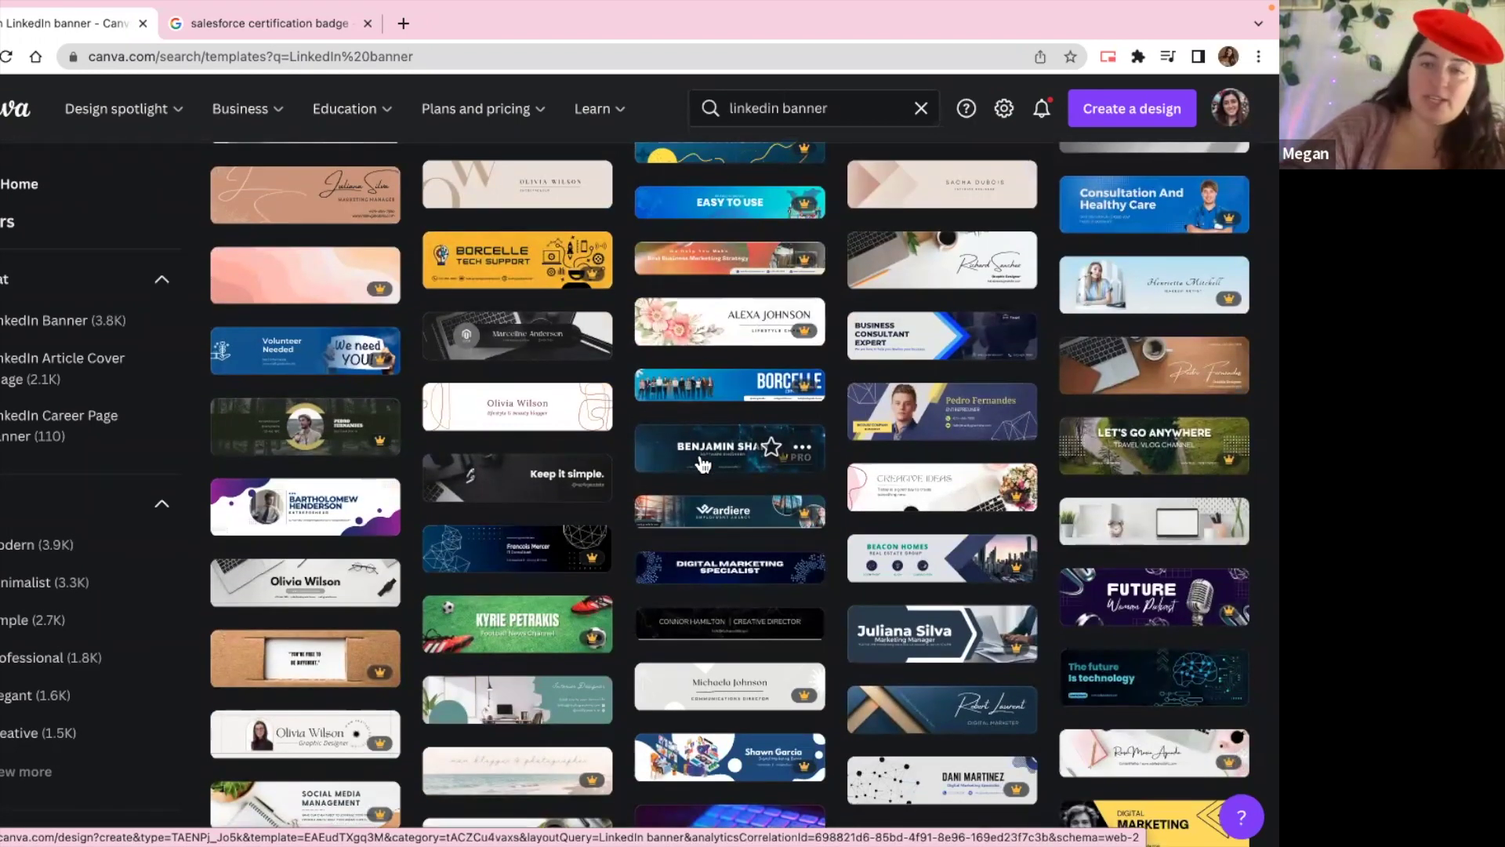
pyautogui.moveTo(729, 569)
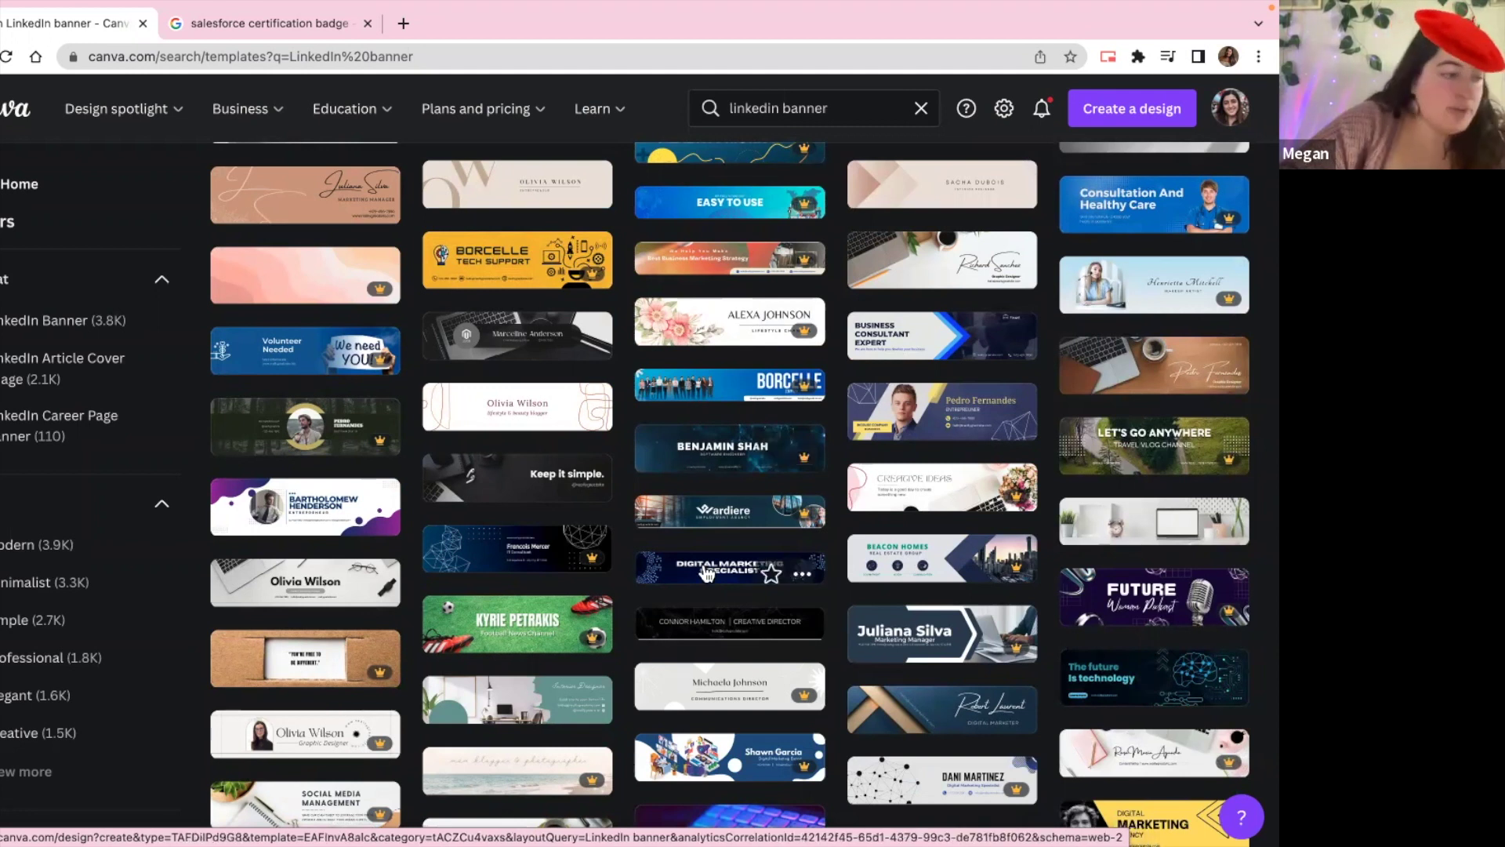
pyautogui.scroll(2, 706, 573)
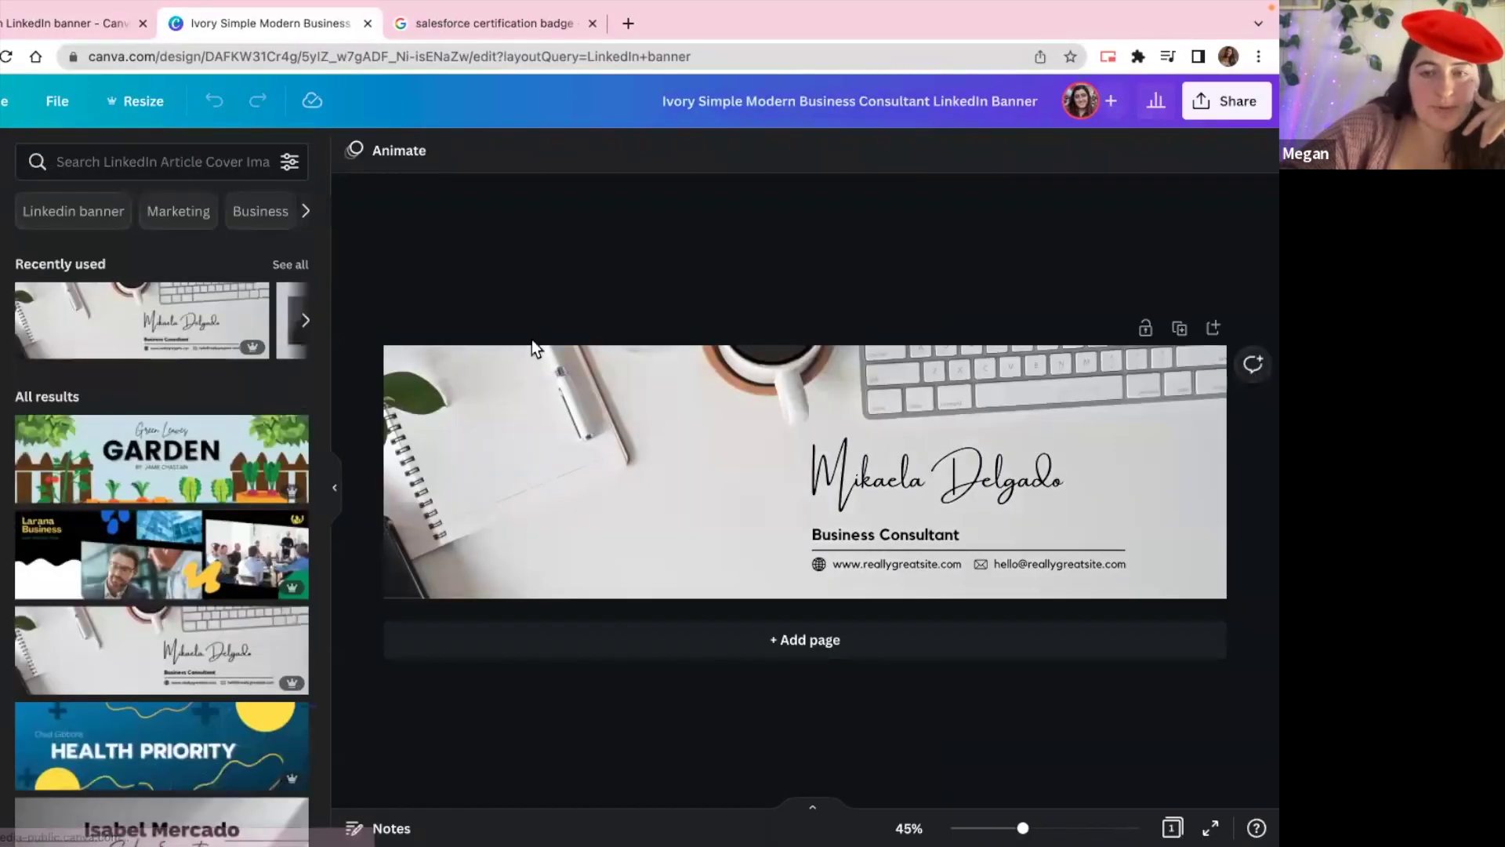
# - Delete the Mikaela Delgado name, the website address and its globe icon
pyautogui.doubleClick(921, 476)
pyautogui.press('BackSpace')
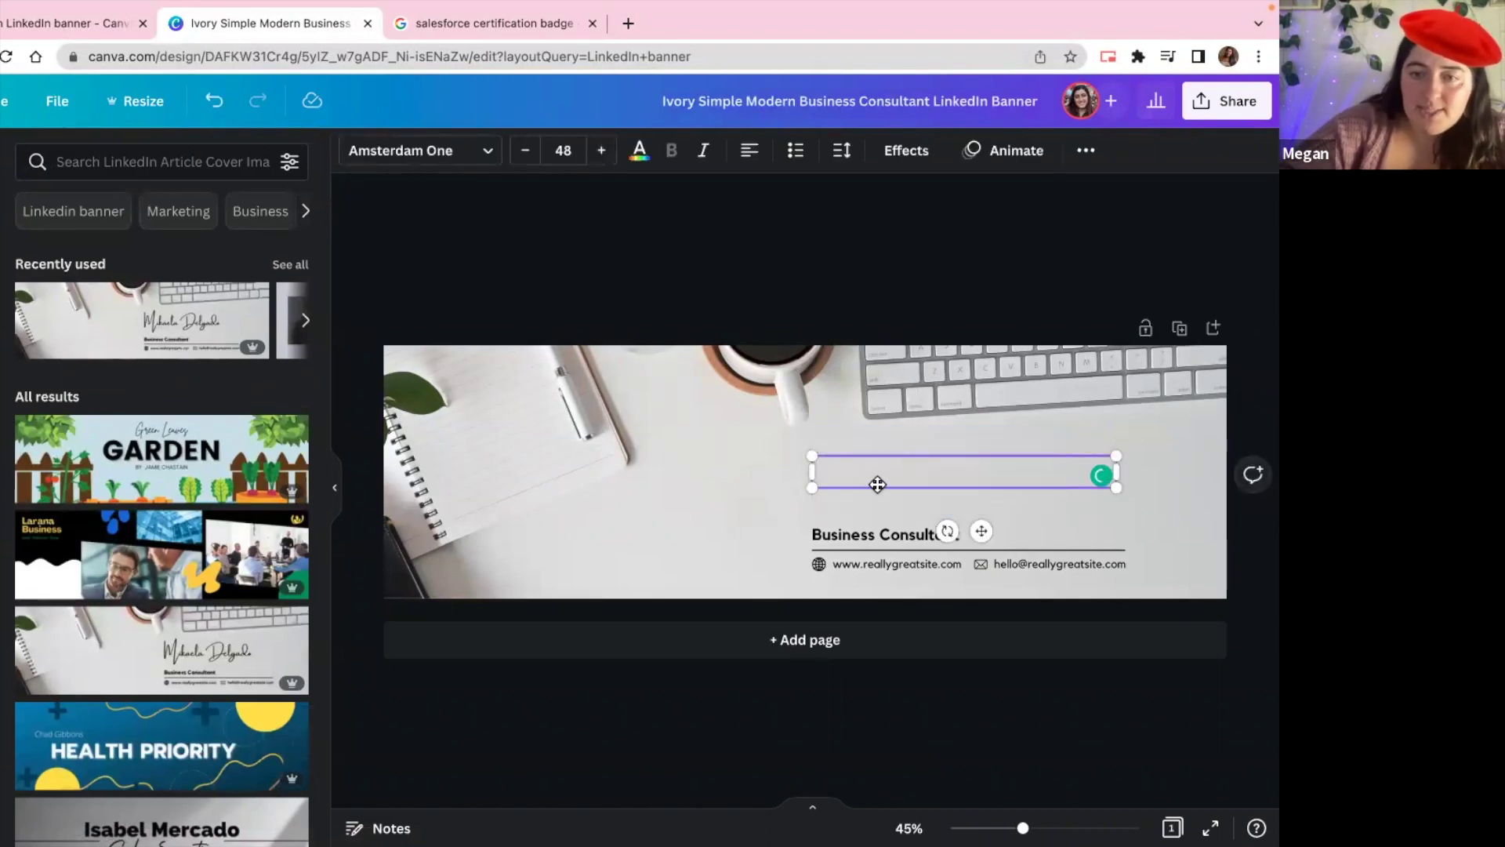
pyautogui.click(789, 524)
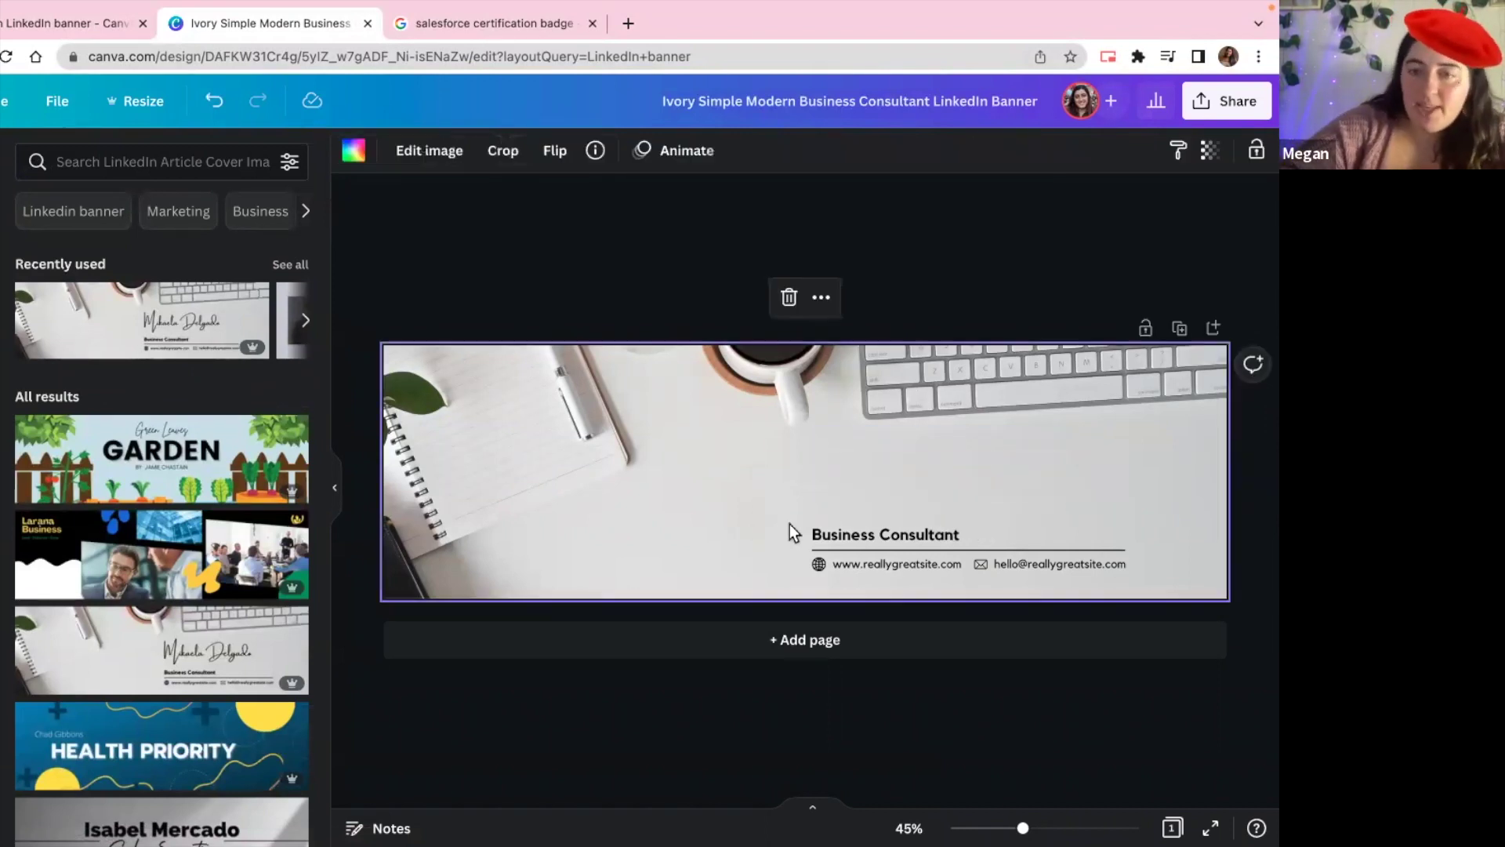
pyautogui.click(885, 546)
pyautogui.click(890, 539)
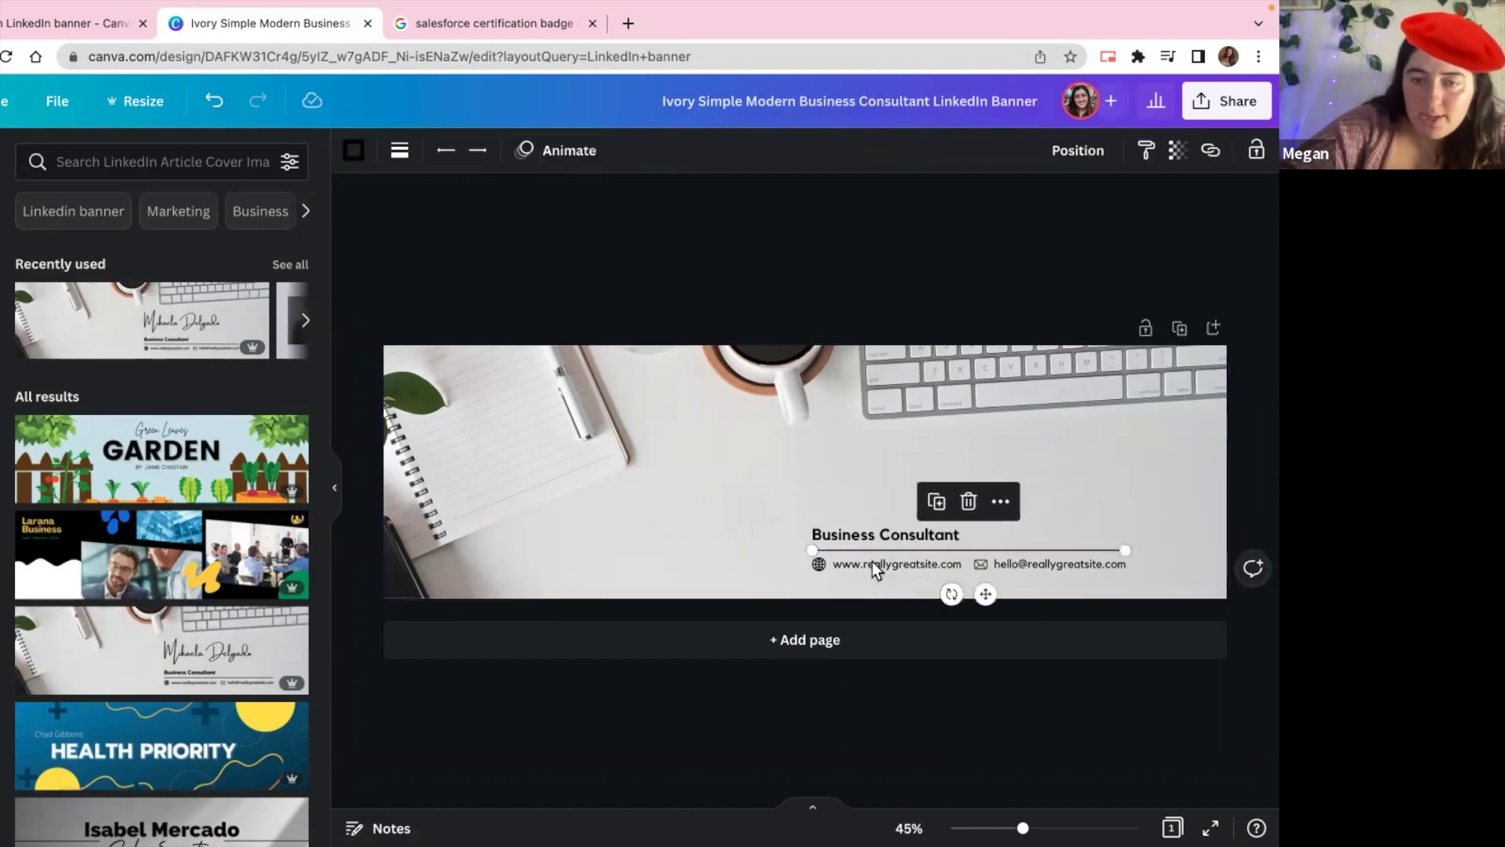
pyautogui.click(869, 569)
pyautogui.press('BackSpace')
pyautogui.click(820, 564)
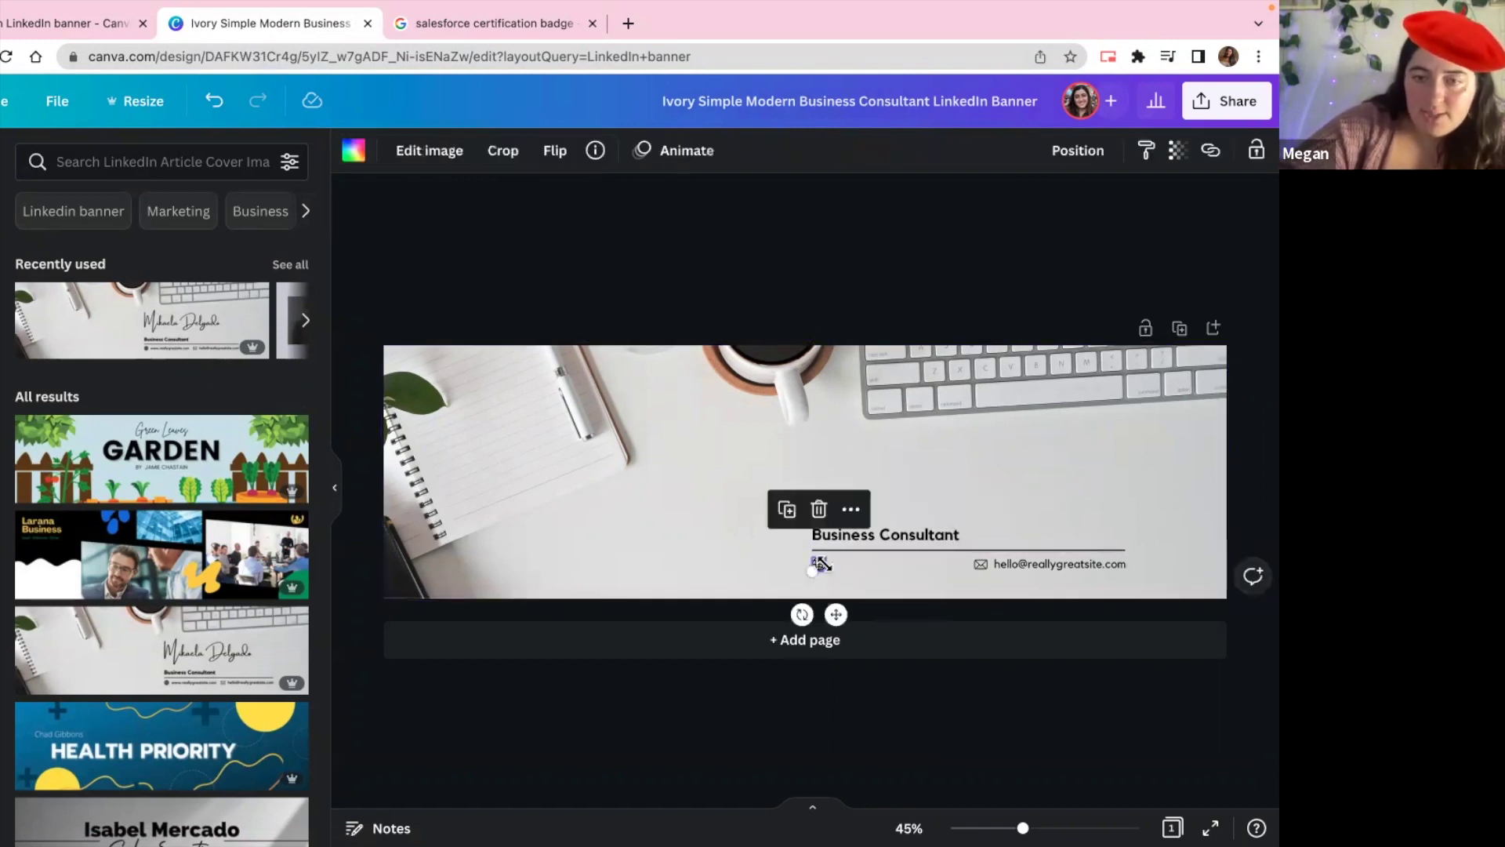
pyautogui.press('BackSpace')
# - Move the email address line lower and to the right
pyautogui.click(1008, 555)
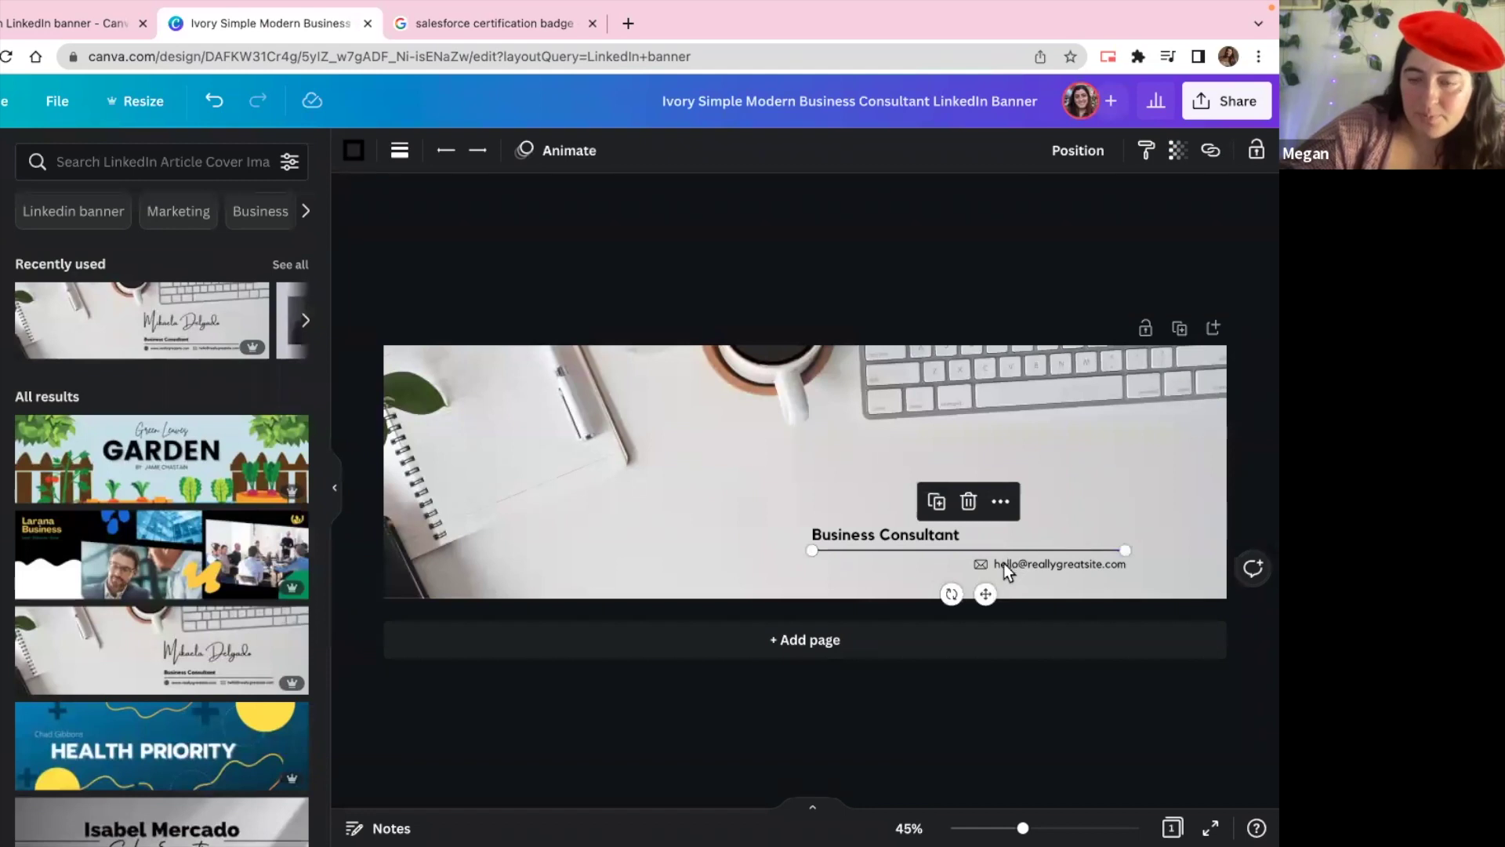
pyautogui.click(1000, 570)
pyautogui.moveTo(1002, 570)
pyautogui.mouseDown()
pyautogui.moveTo(1060, 587)
pyautogui.moveTo(1042, 585)
pyautogui.mouseUp()
# - Retitle Business Consultant to 'Salesforce Administrator', widen its box and realign the divider
pyautogui.click(952, 549)
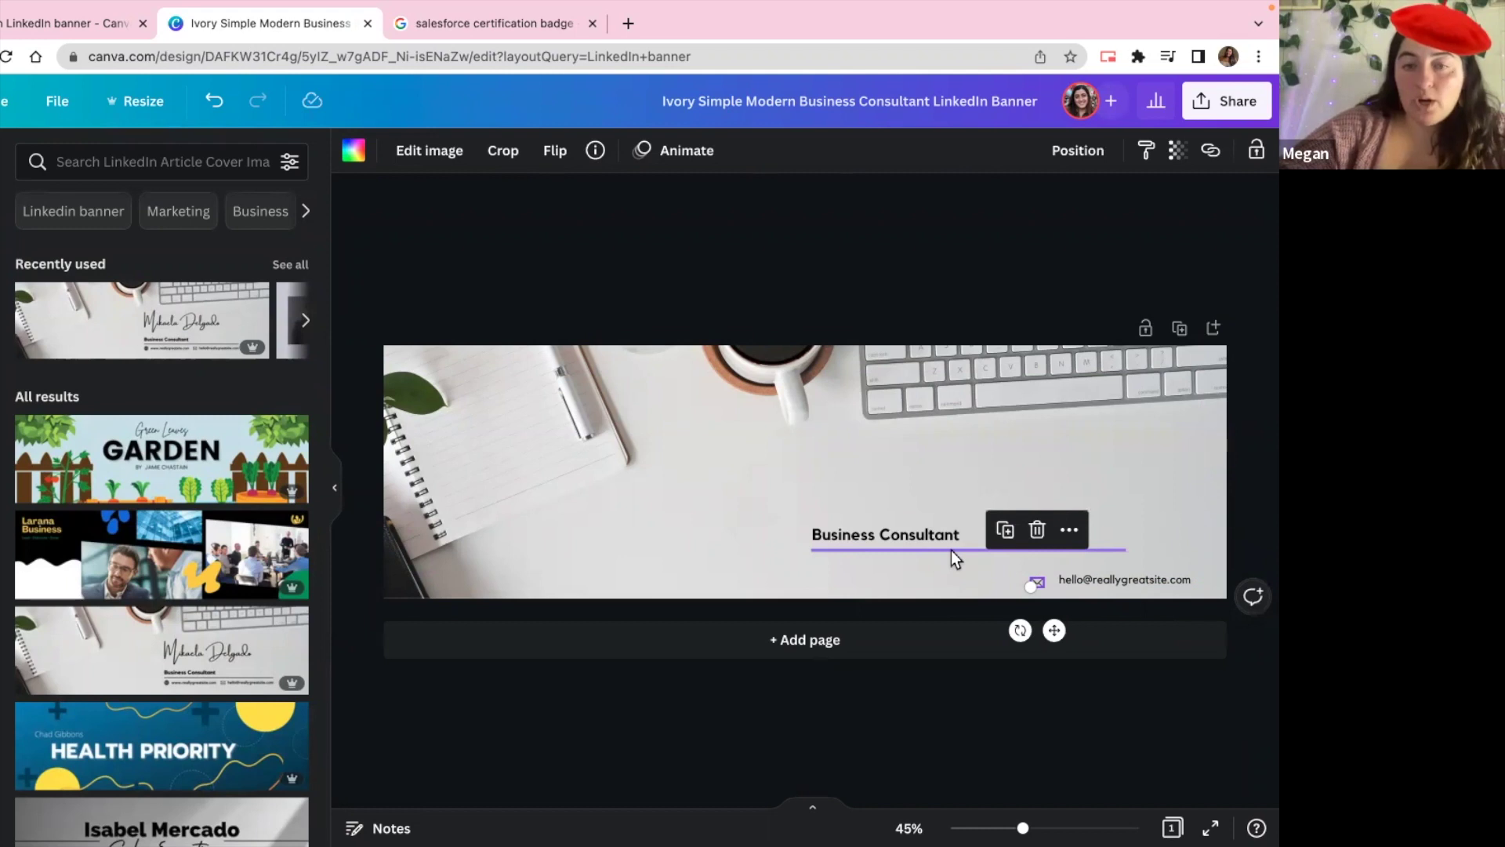
pyautogui.click(899, 535)
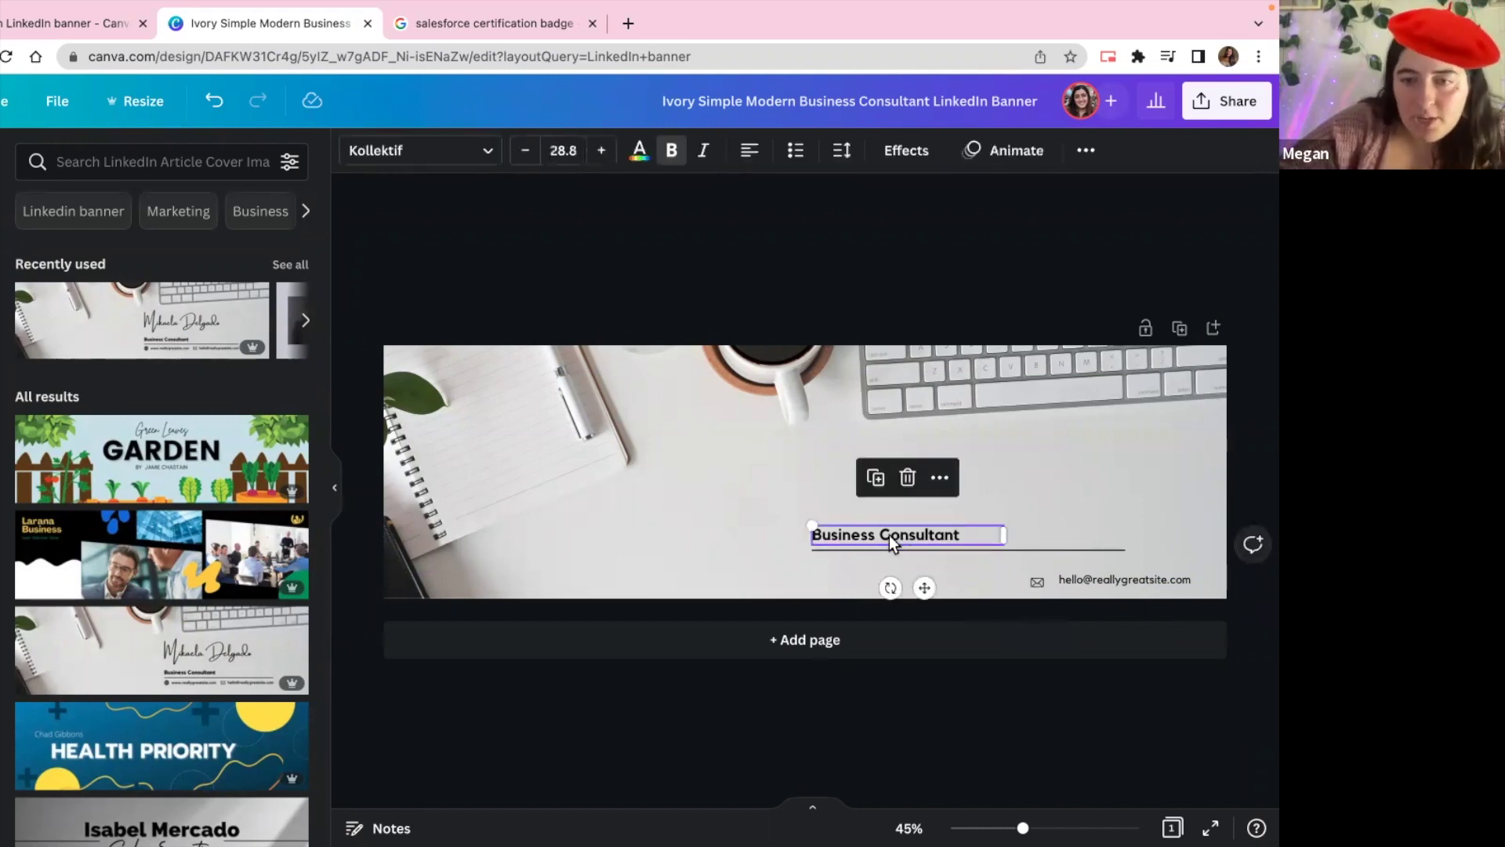
pyautogui.doubleClick(889, 536)
pyautogui.write('Salesforce Administrator')
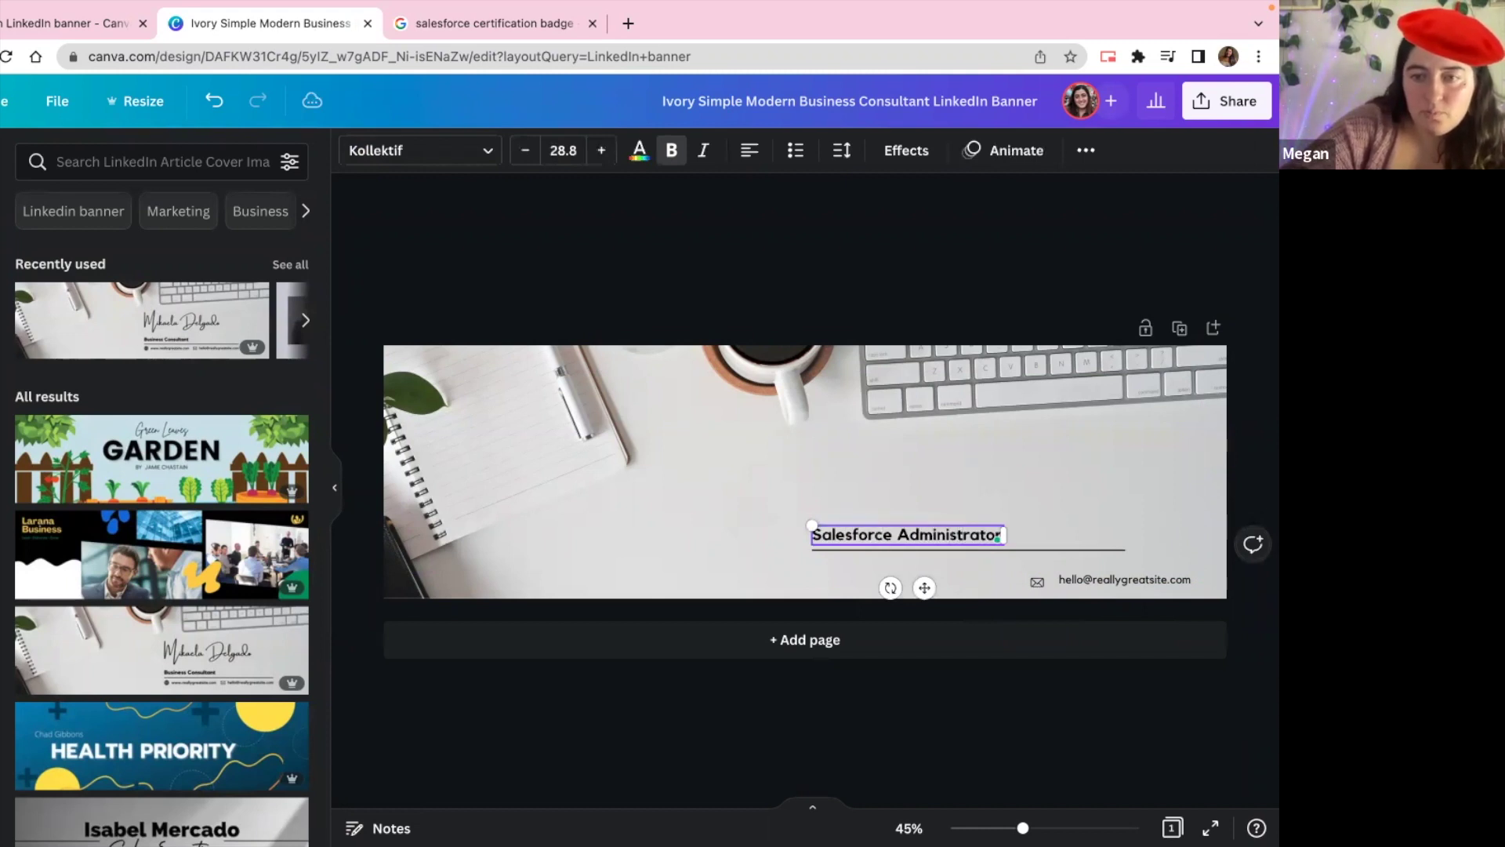
pyautogui.moveTo(1003, 535); pyautogui.dragTo(1035, 535)
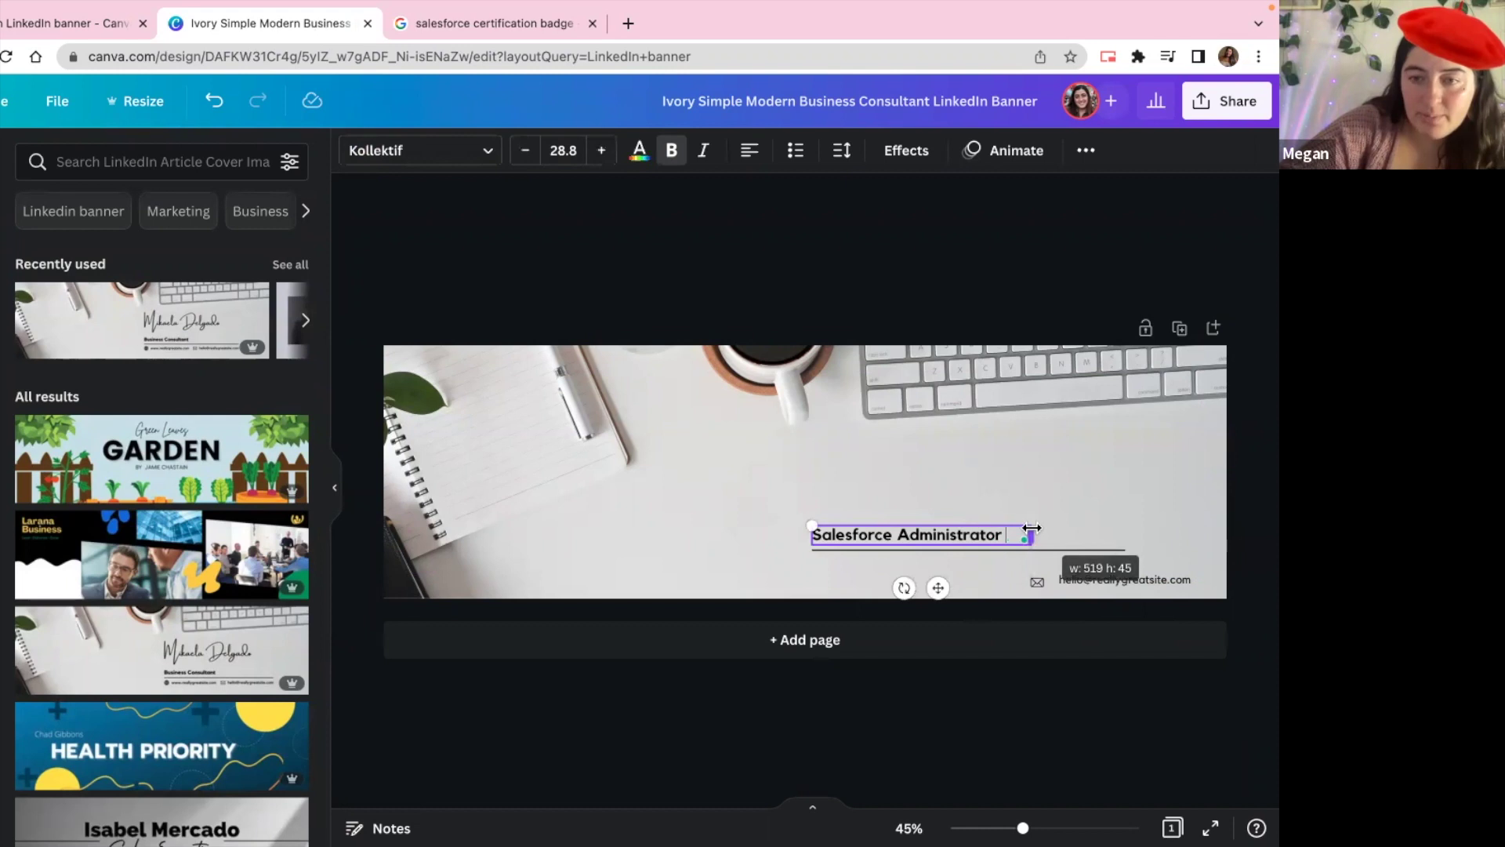
pyautogui.click(926, 536)
pyautogui.click(911, 551)
pyautogui.moveTo(912, 552); pyautogui.dragTo(898, 542)
pyautogui.click(892, 538)
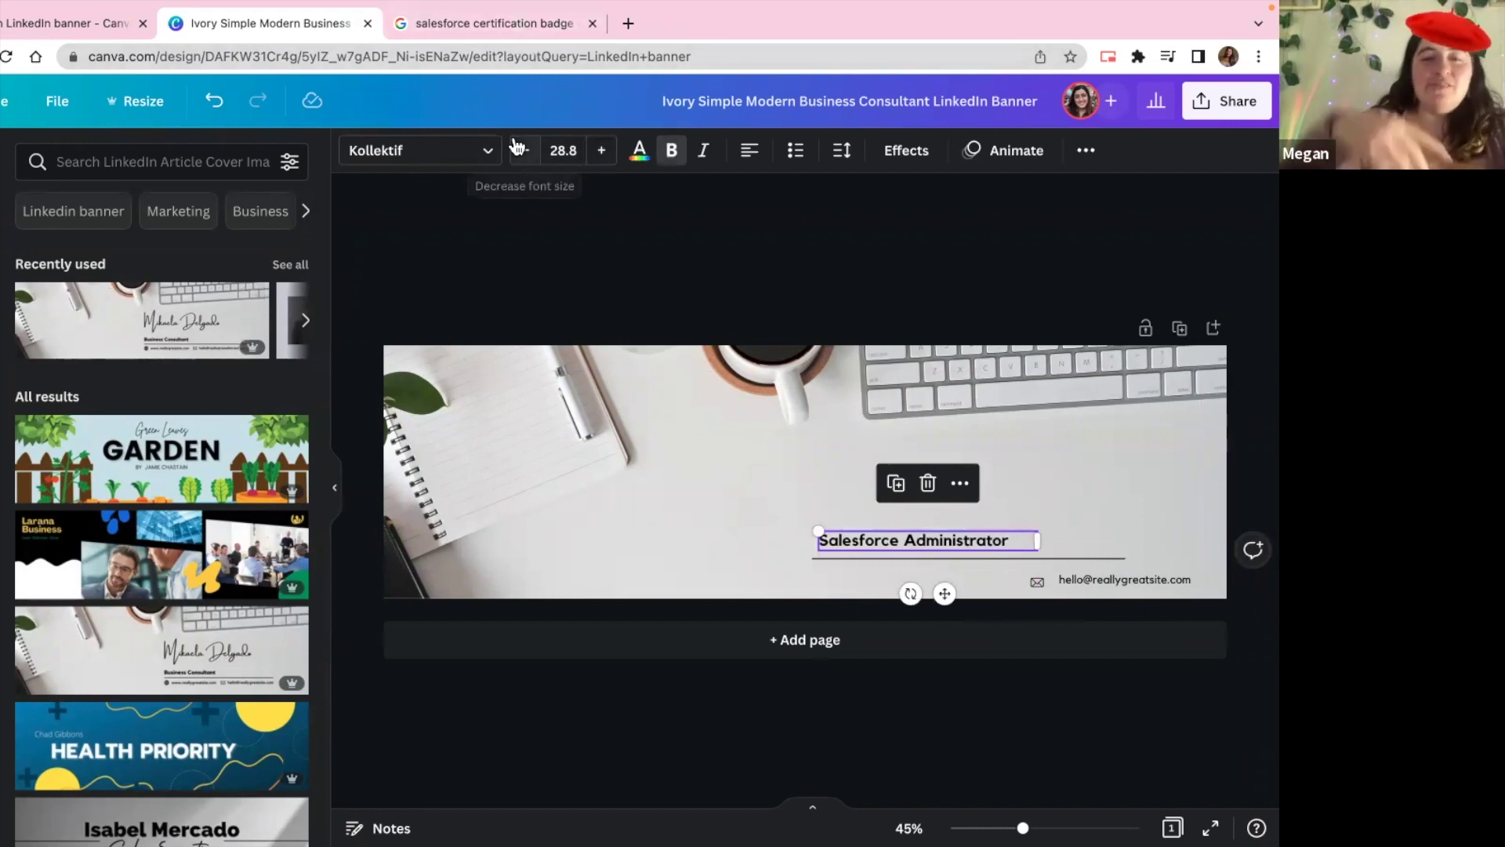
# - Open Google Images results for Salesforce certification badges and enlarge the badge collection
pyautogui.click(465, 36)
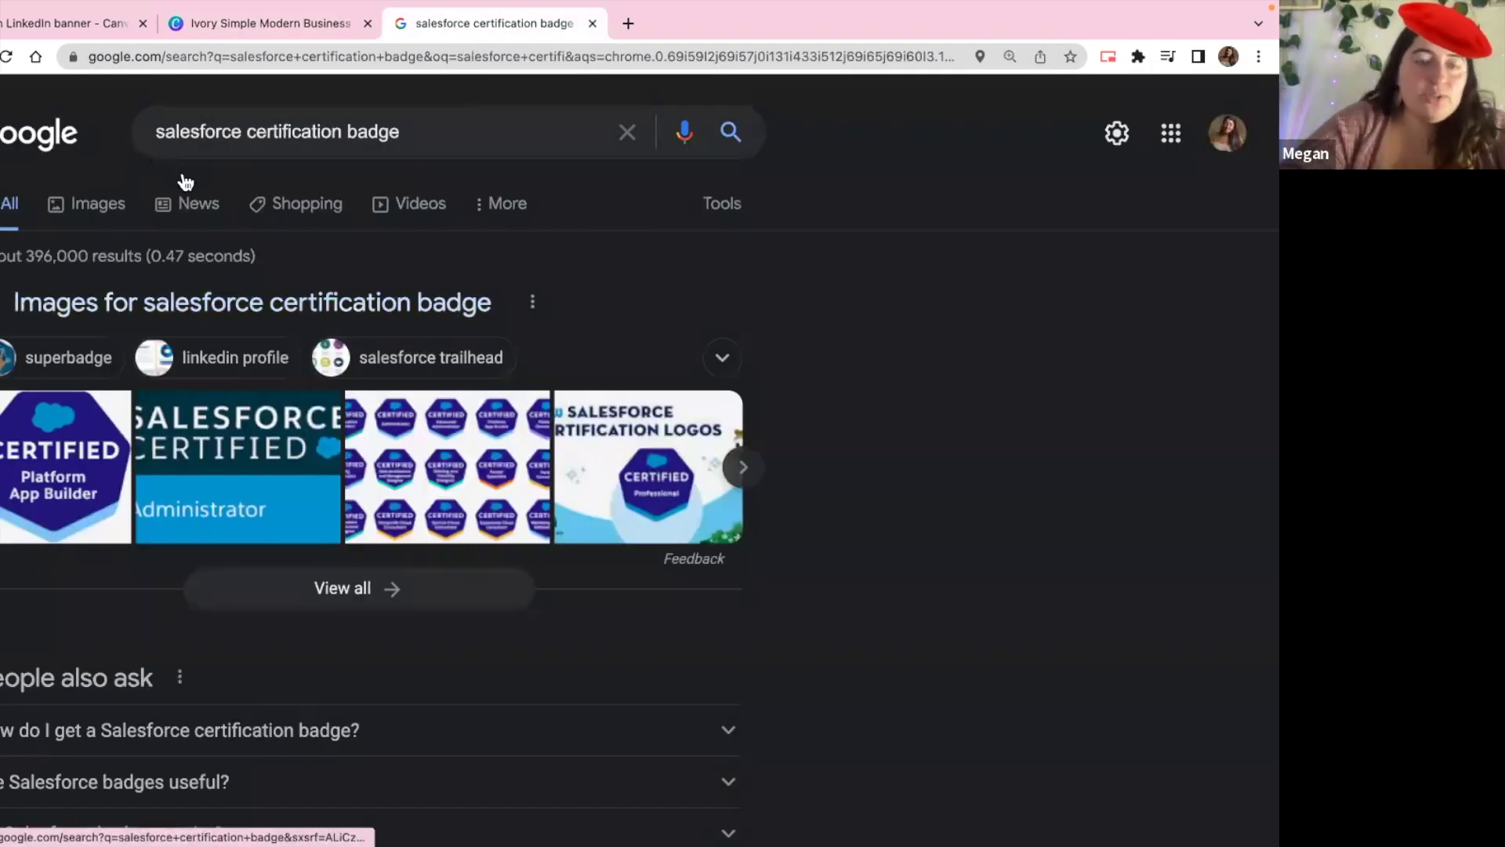
pyautogui.click(126, 207)
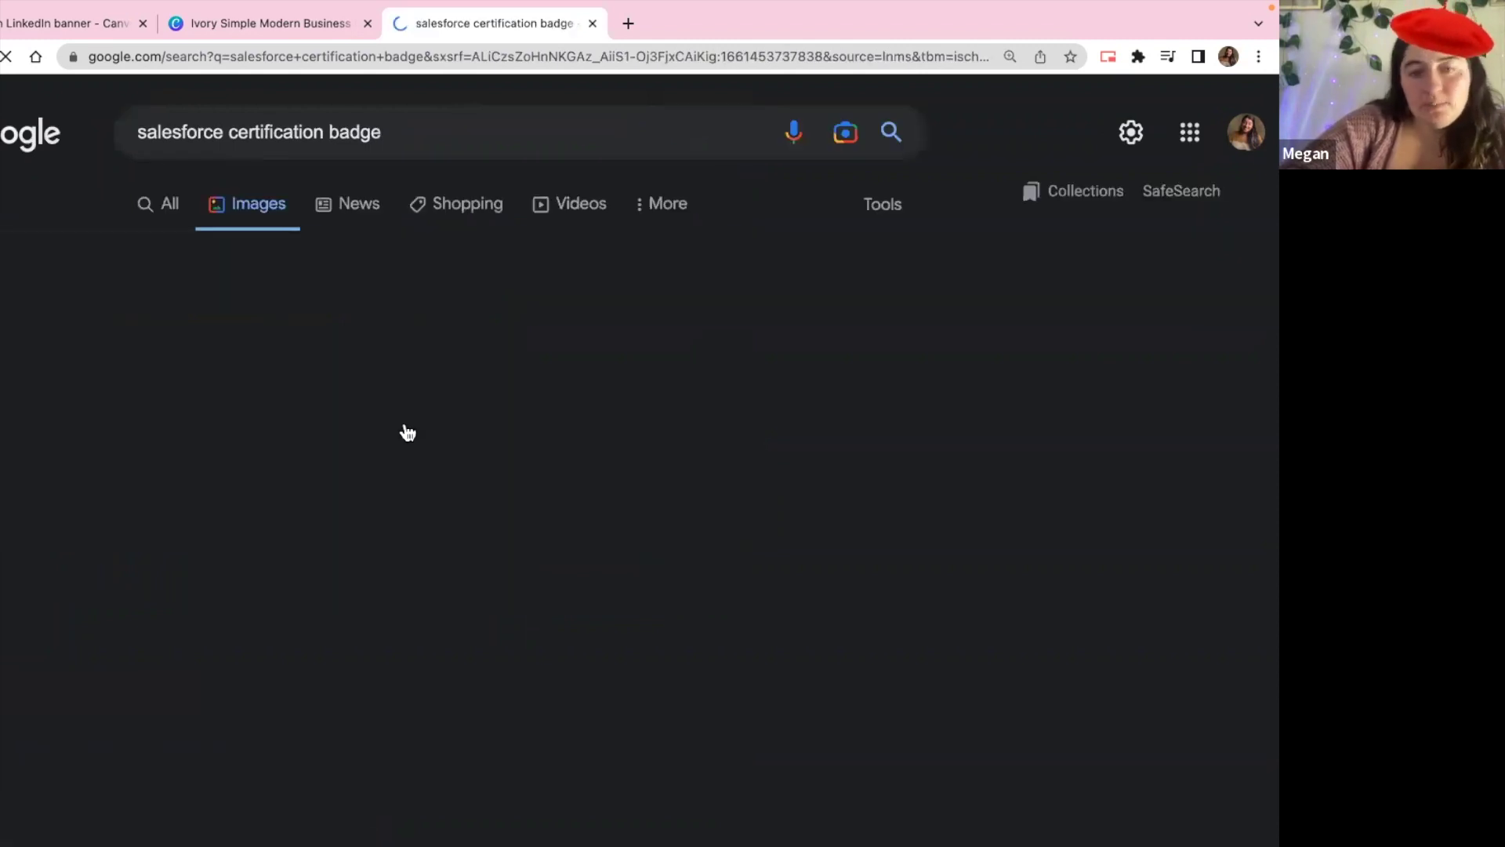
pyautogui.scroll(-1, 433, 453)
pyautogui.scroll(-1, 433, 453)
pyautogui.scroll(-2, 432, 452)
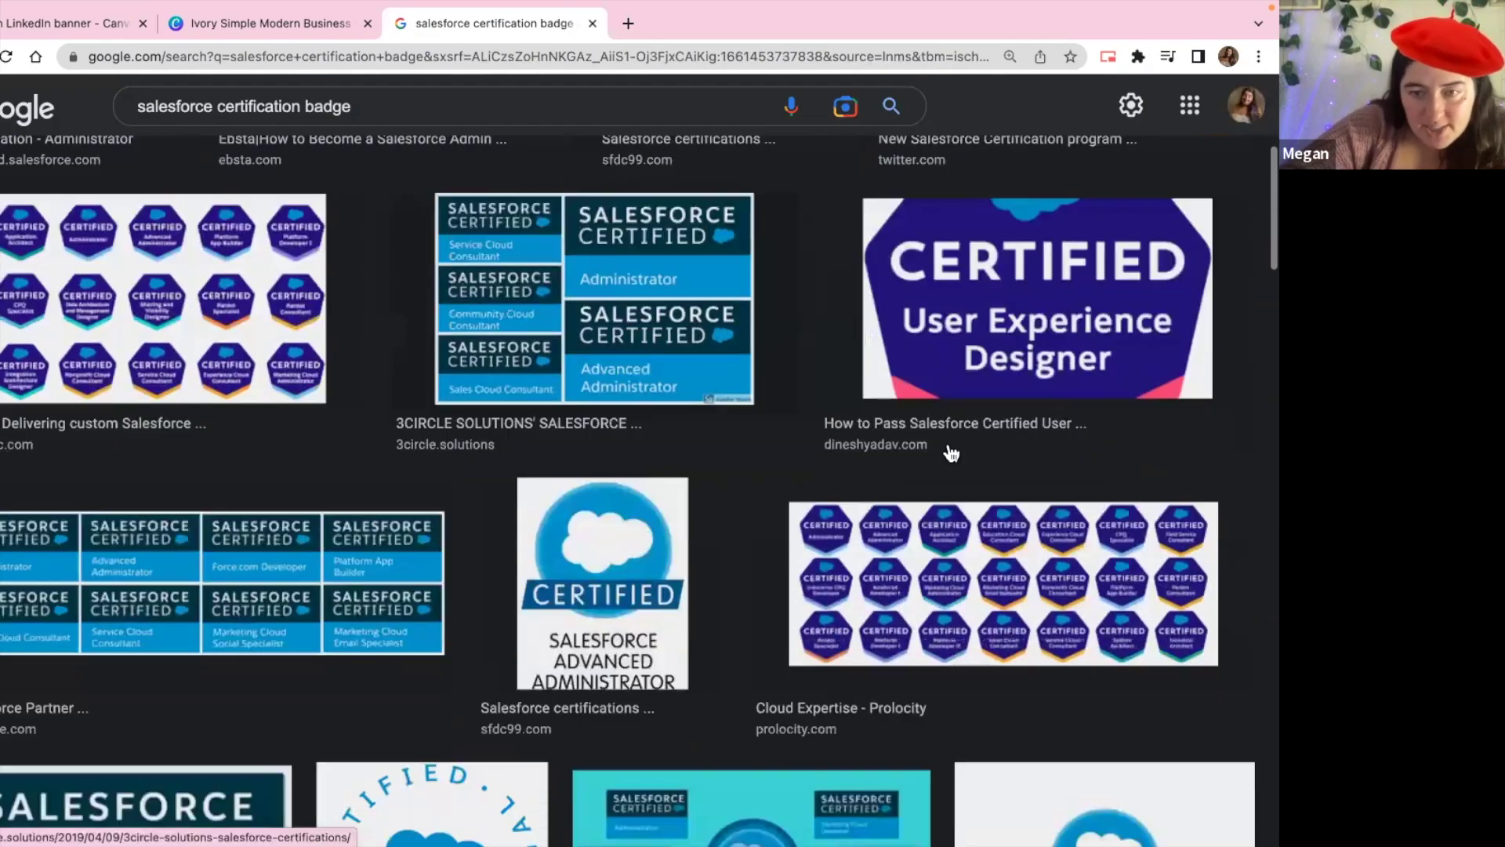
pyautogui.click(1000, 576)
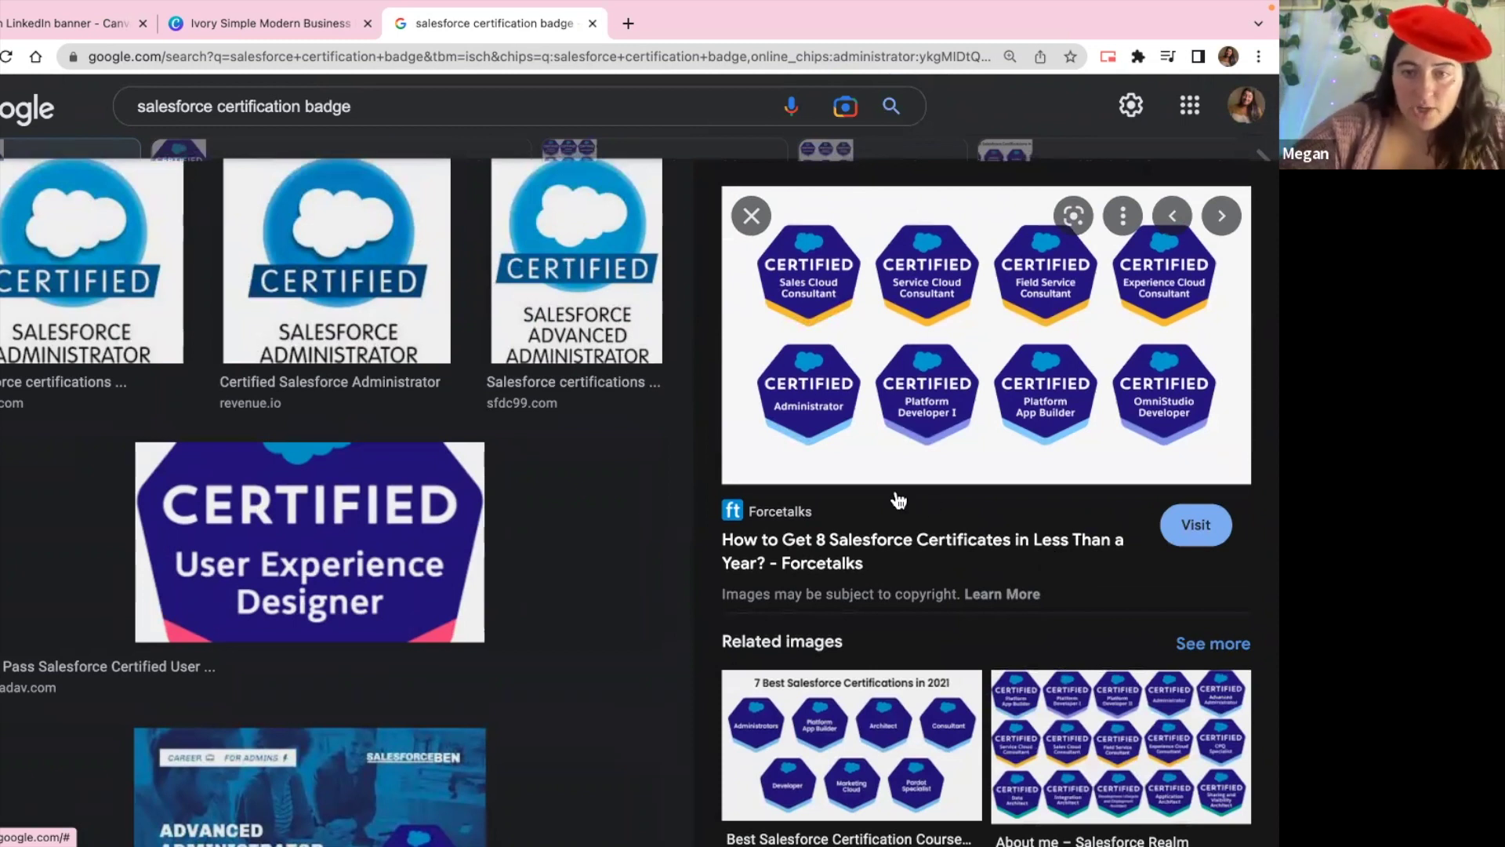
pyautogui.hotkey('ctrl', '+')
pyautogui.hotkey('ctrl', '+')
pyautogui.hotkey('ctrl', '+')
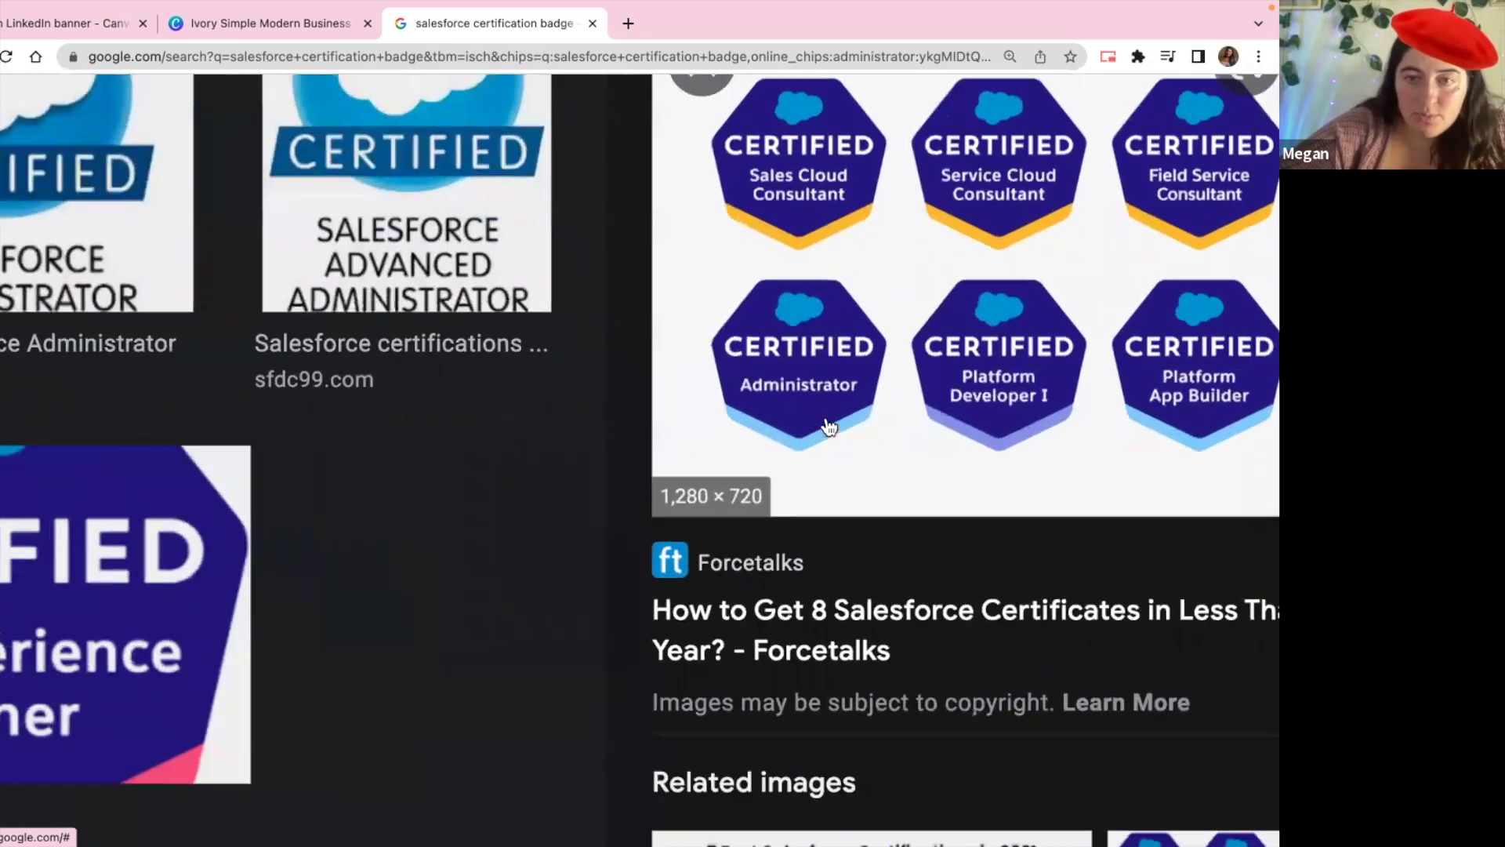
pyautogui.hotkey('ctrl', '+')
pyautogui.hotkey('ctrl', '+')
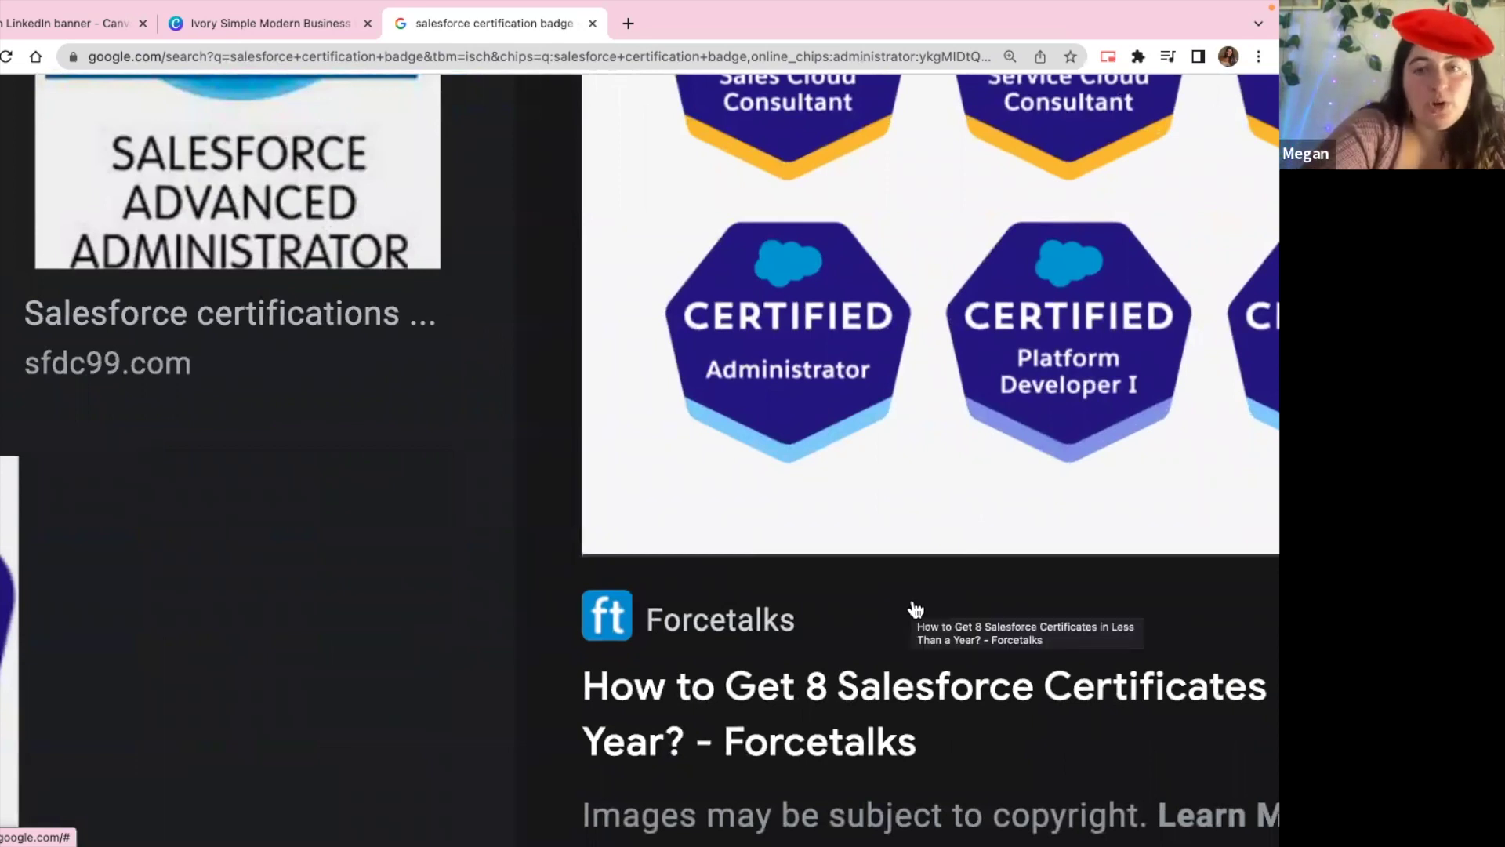
# - Screenshot the Certified Administrator badge region
pyautogui.press('super+shift+4')
pyautogui.moveTo(620, 171); pyautogui.dragTo(937, 497)
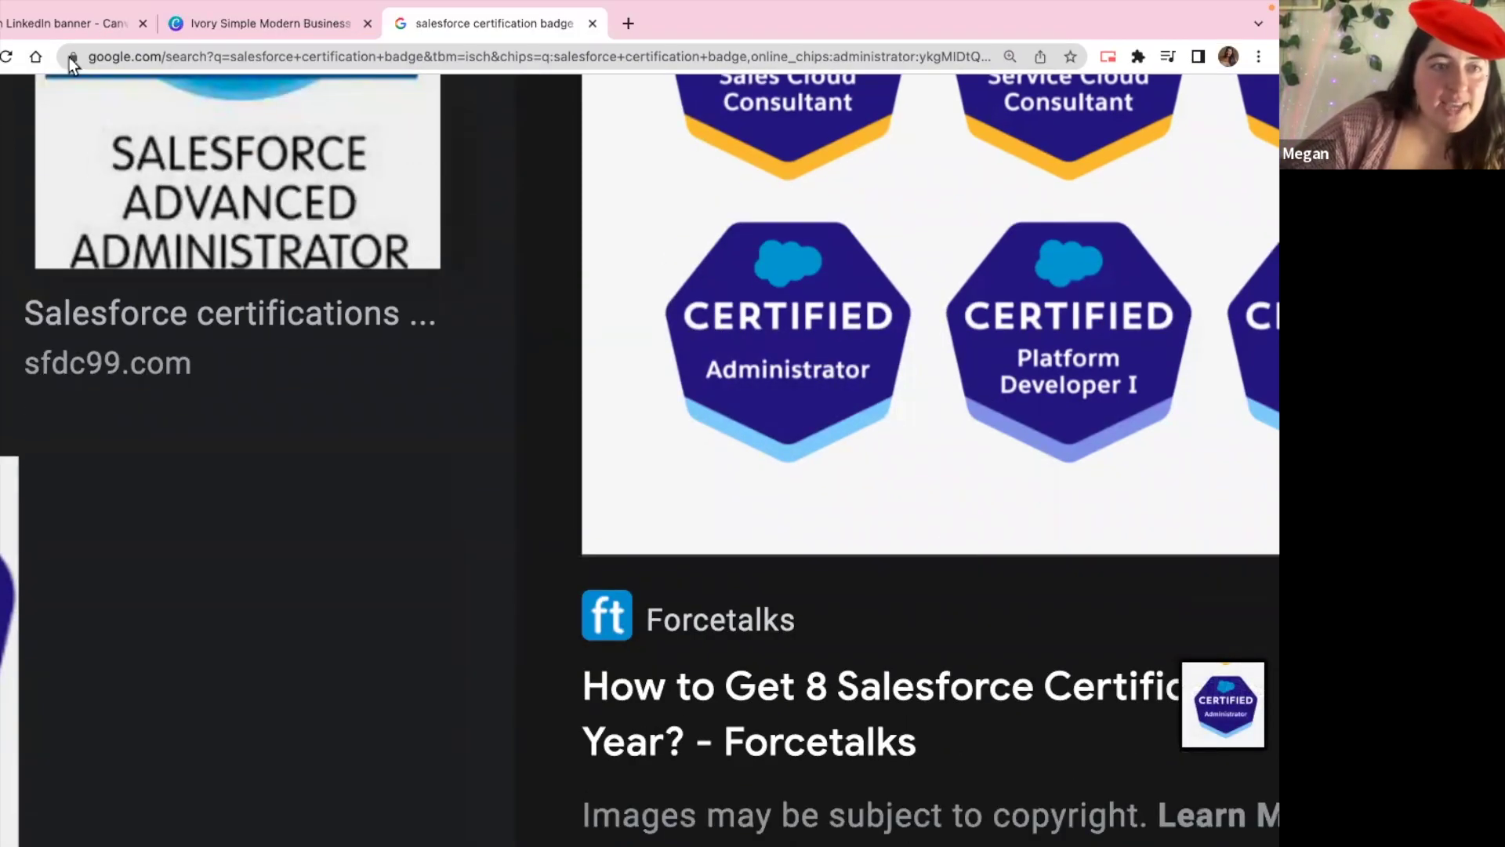
pyautogui.click(69, 21)
# - Drop the Administrator badge screenshot onto the banner, position it near the title and shrink it
pyautogui.click(297, 33)
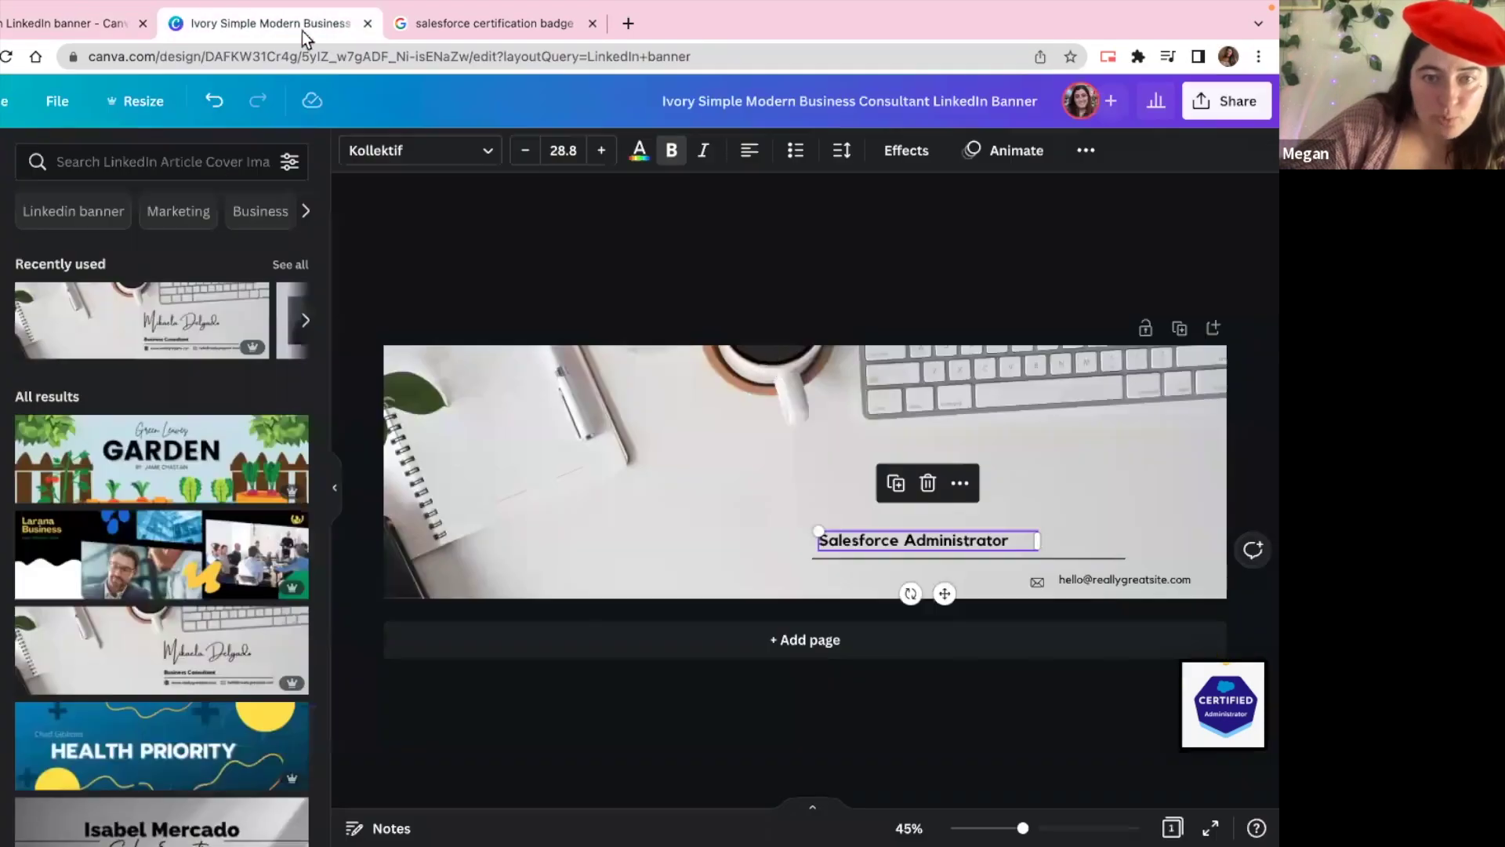
pyautogui.moveTo(1224, 703); pyautogui.dragTo(684, 464)
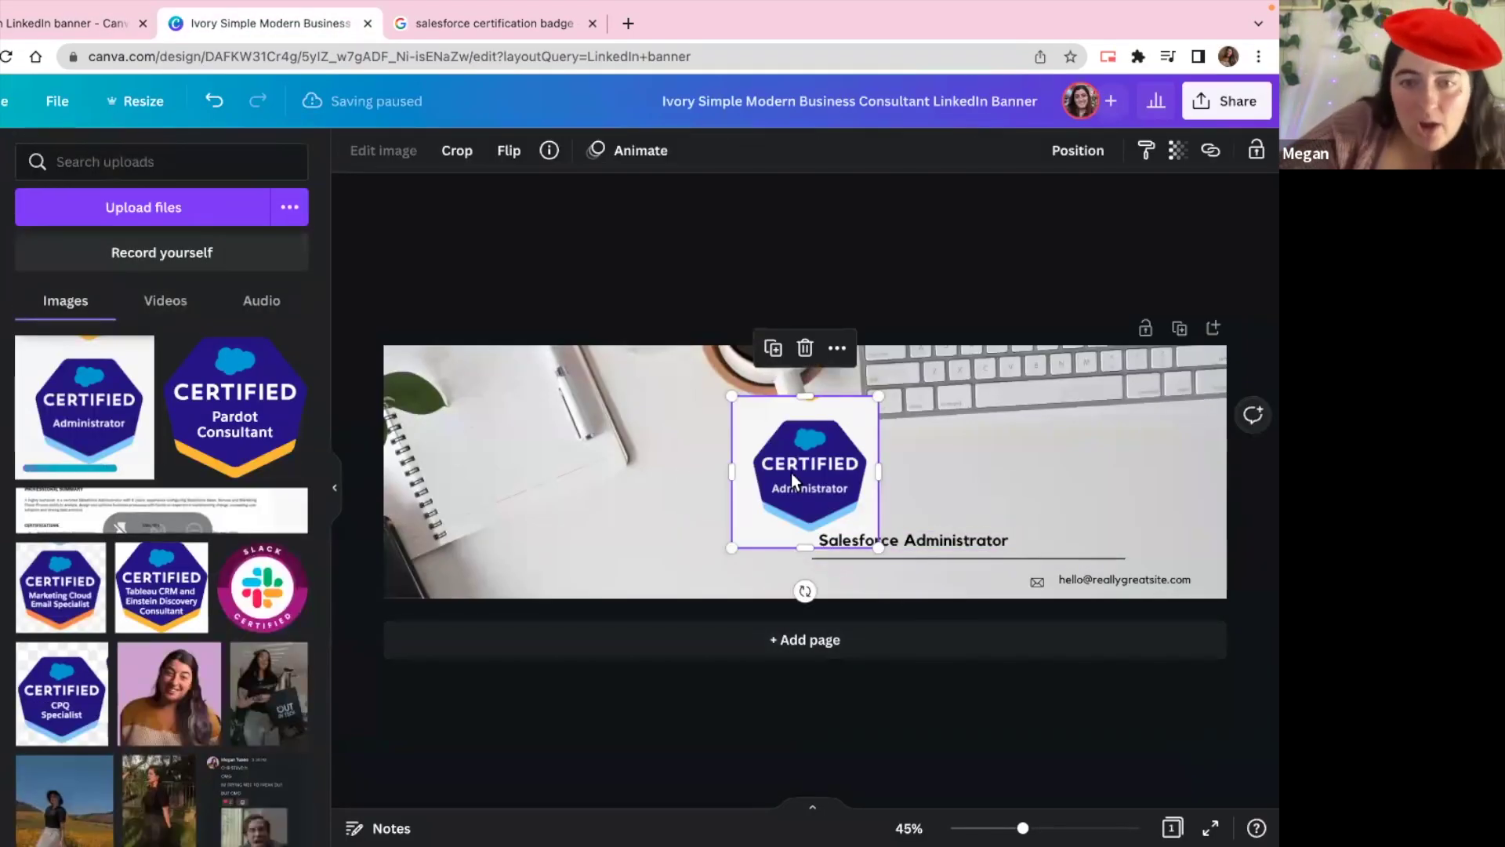
pyautogui.moveTo(792, 474); pyautogui.dragTo(707, 473)
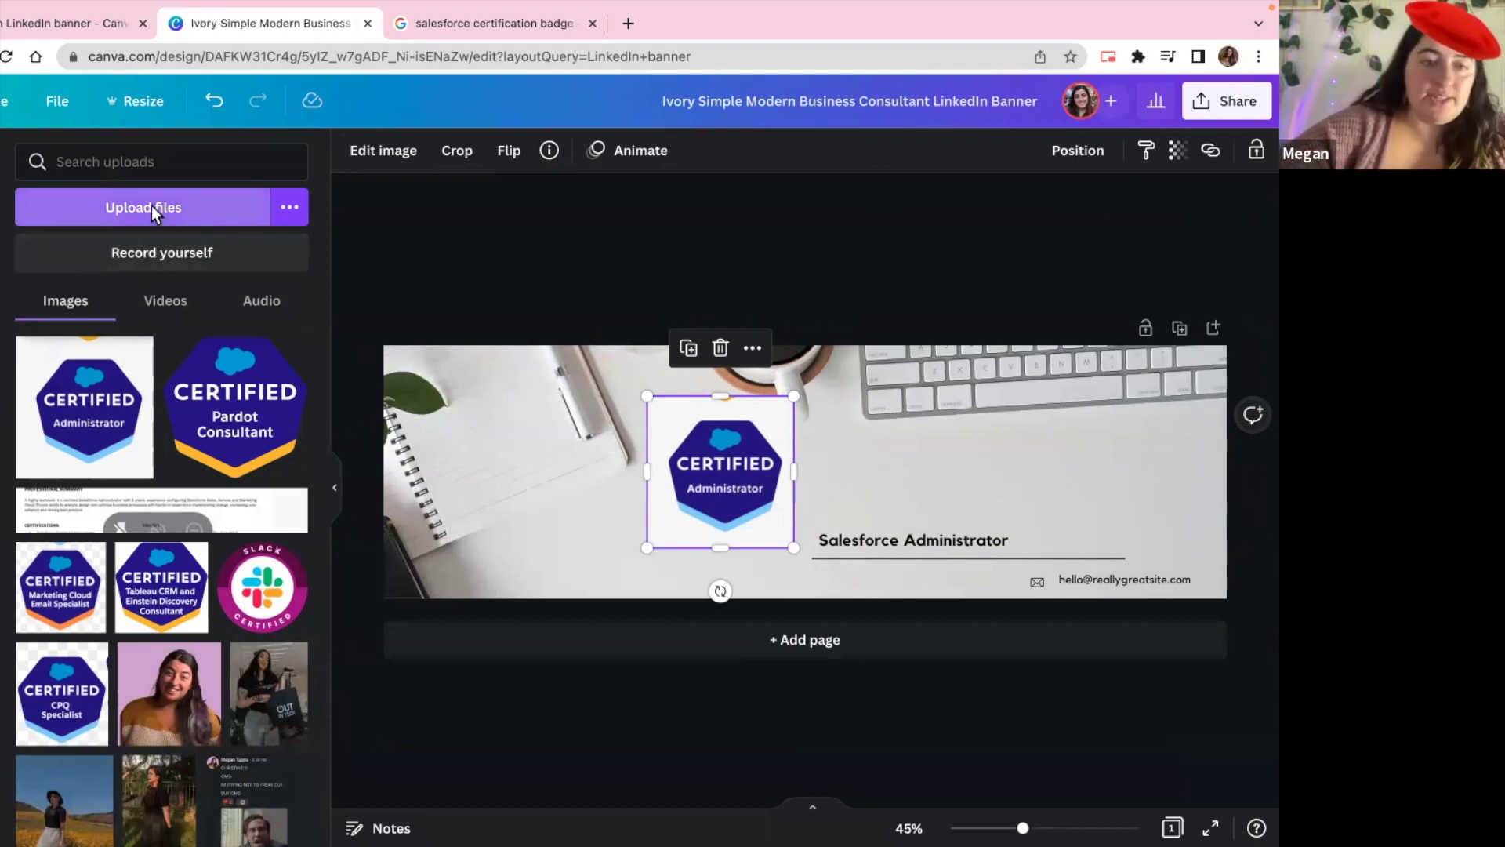
pyautogui.moveTo(745, 494); pyautogui.dragTo(735, 532)
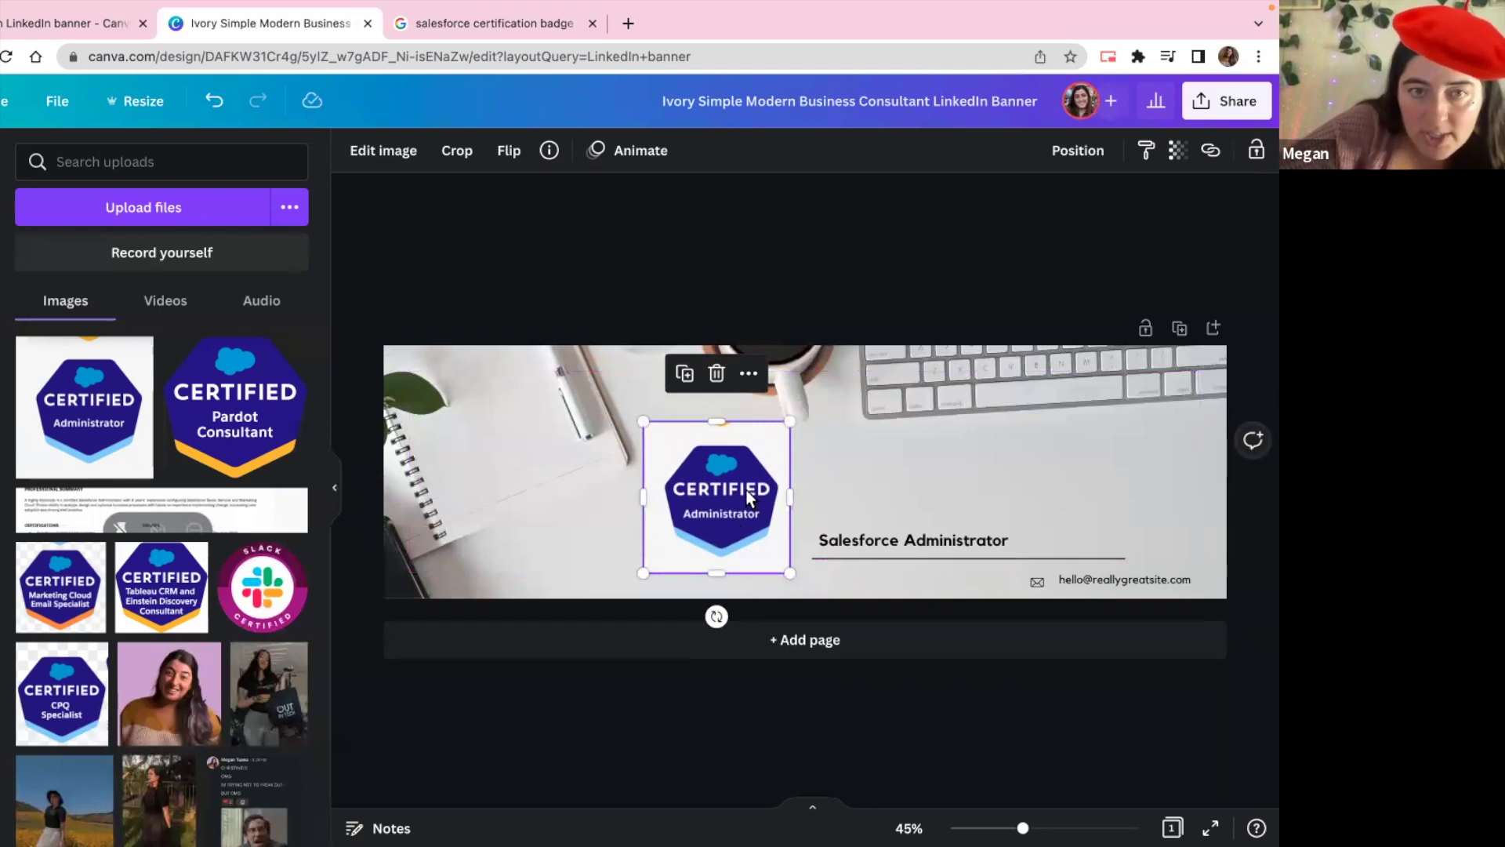
pyautogui.moveTo(748, 493); pyautogui.dragTo(740, 480)
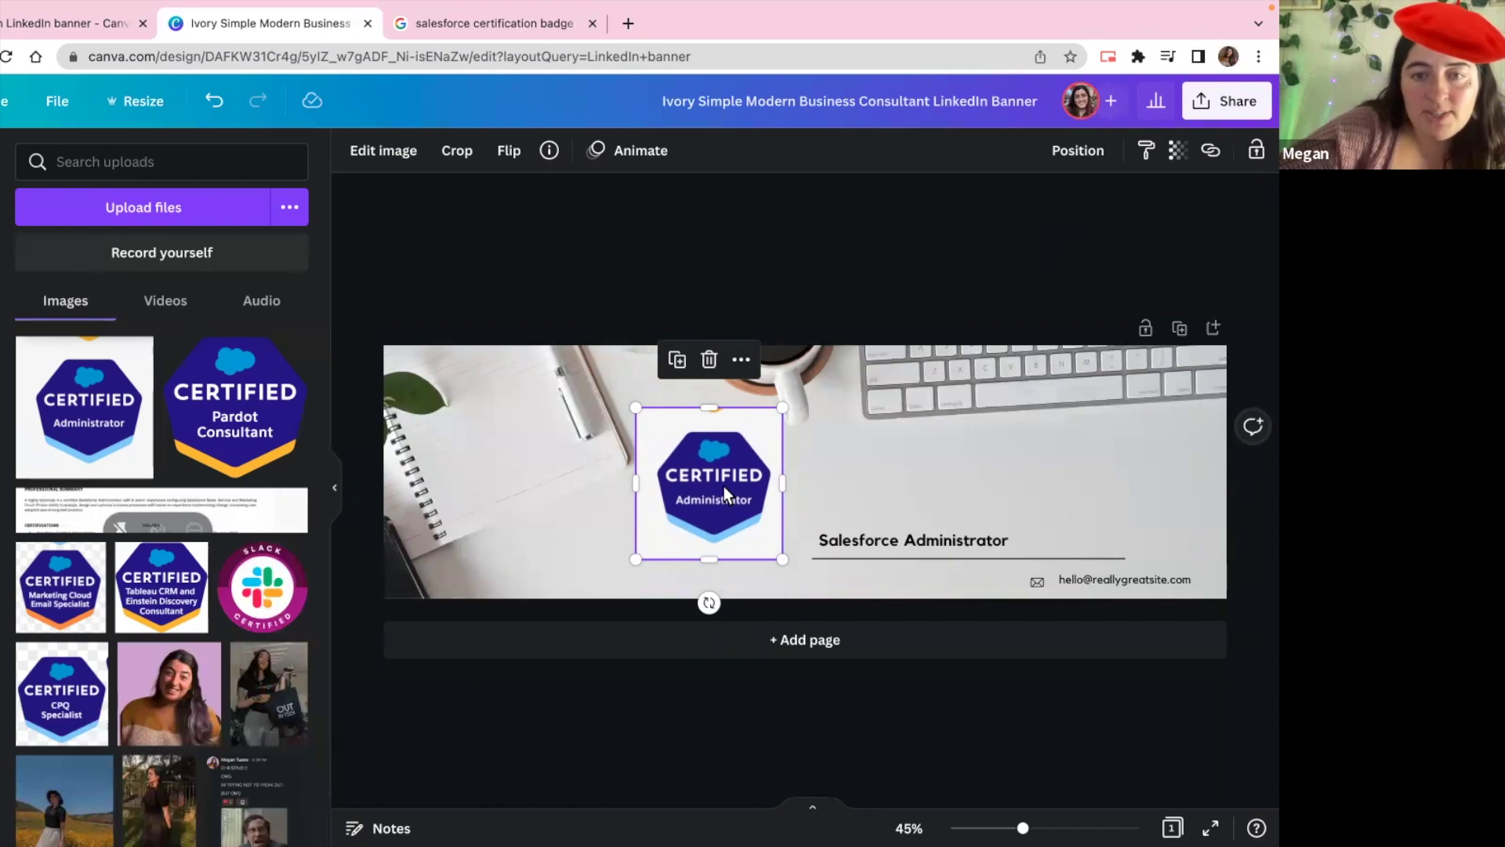
pyautogui.click(607, 532)
pyautogui.click(699, 498)
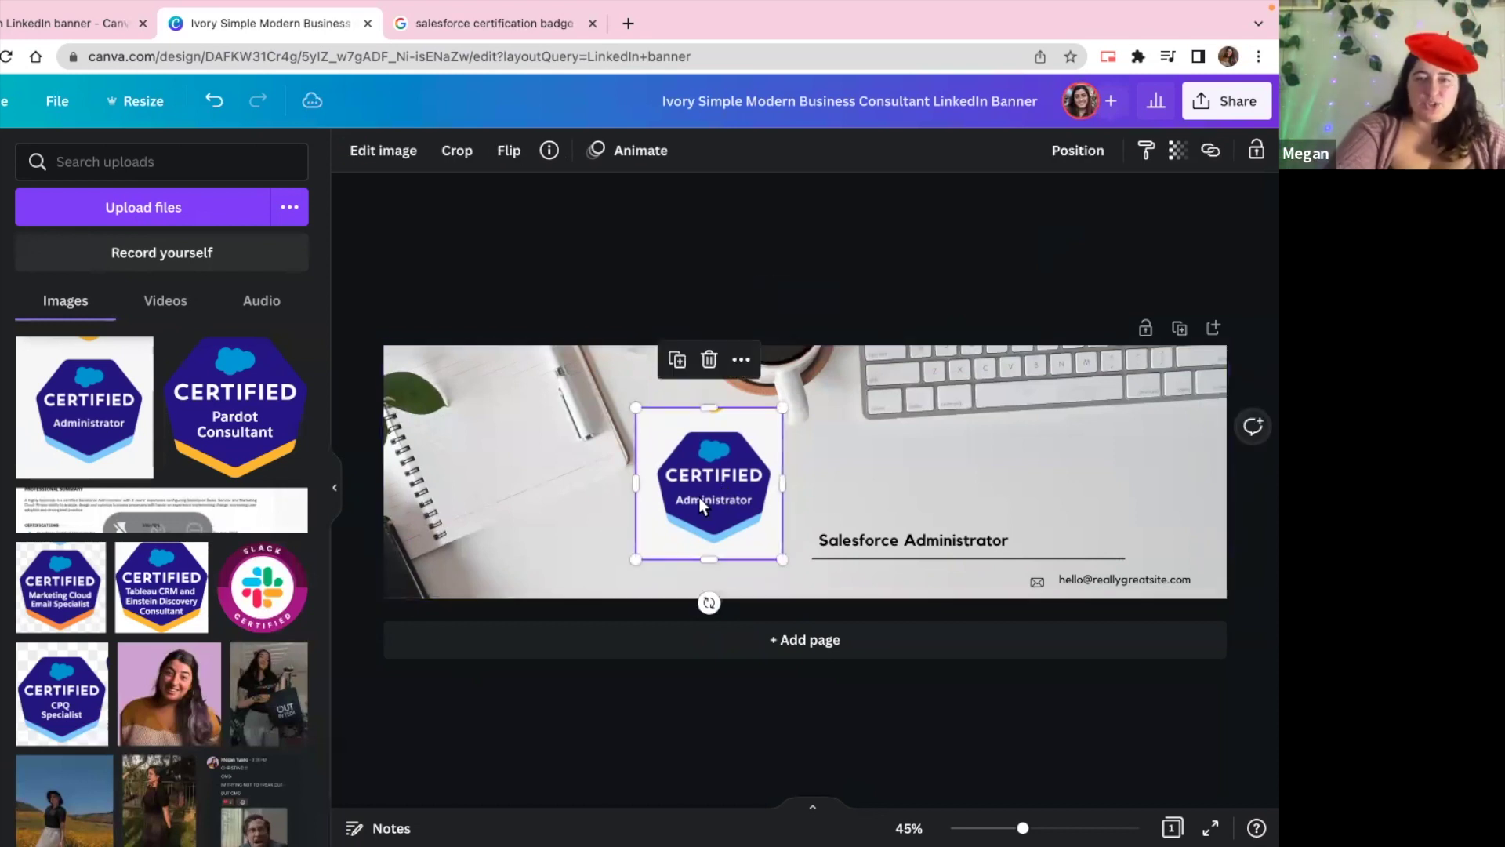
pyautogui.moveTo(637, 409); pyautogui.dragTo(661, 427)
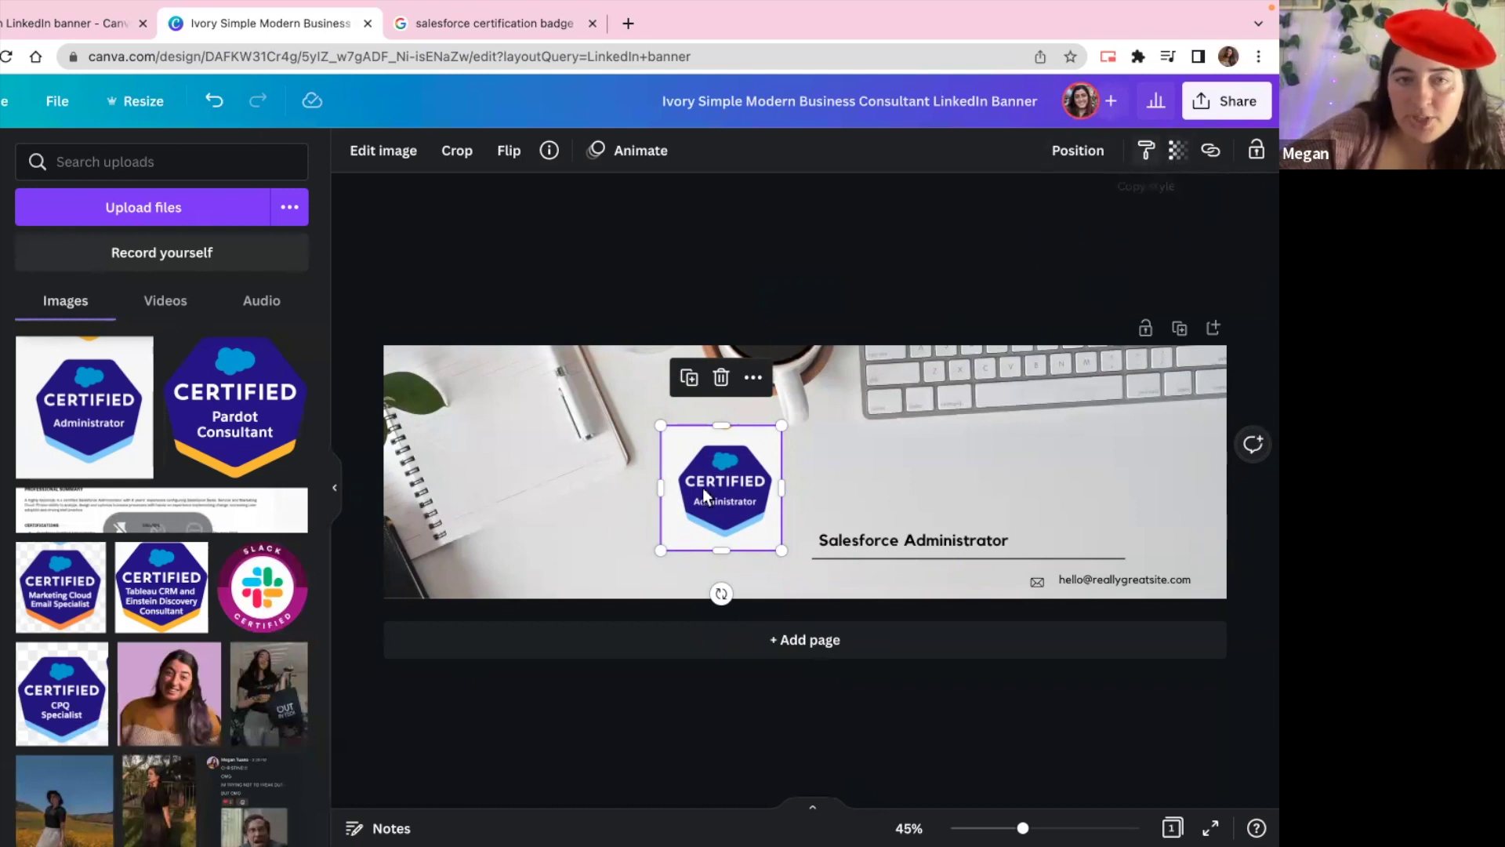
# - Apply BG Remover to the Administrator badge, resize it and move it to the upper right
pyautogui.click(383, 152)
pyautogui.click(61, 317)
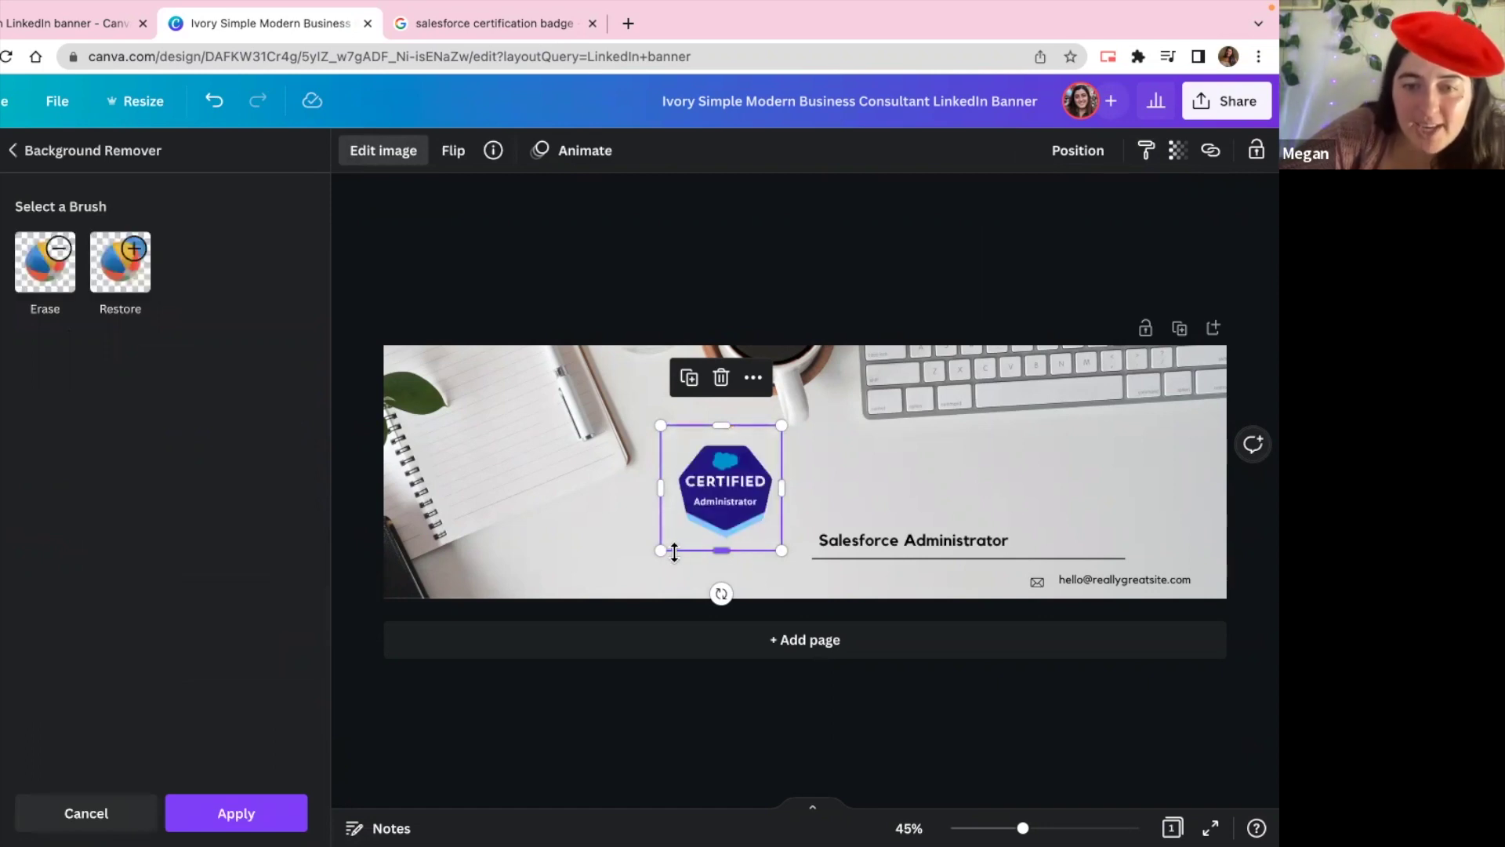
pyautogui.moveTo(675, 553); pyautogui.dragTo(707, 517)
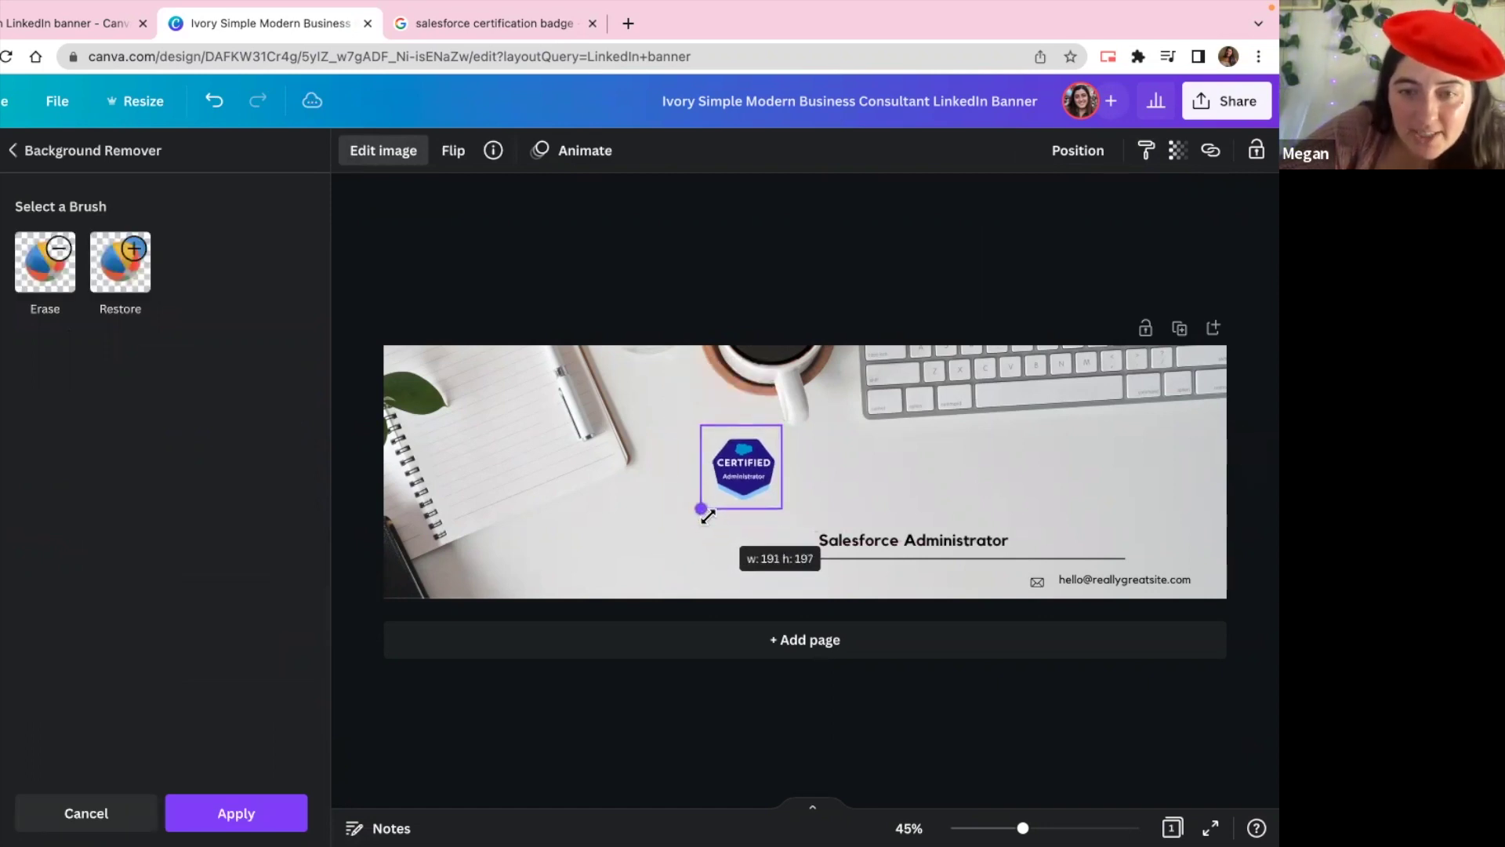
pyautogui.moveTo(708, 515)
pyautogui.mouseDown()
pyautogui.moveTo(677, 565)
pyautogui.moveTo(694, 518)
pyautogui.moveTo(787, 506)
pyautogui.mouseUp()
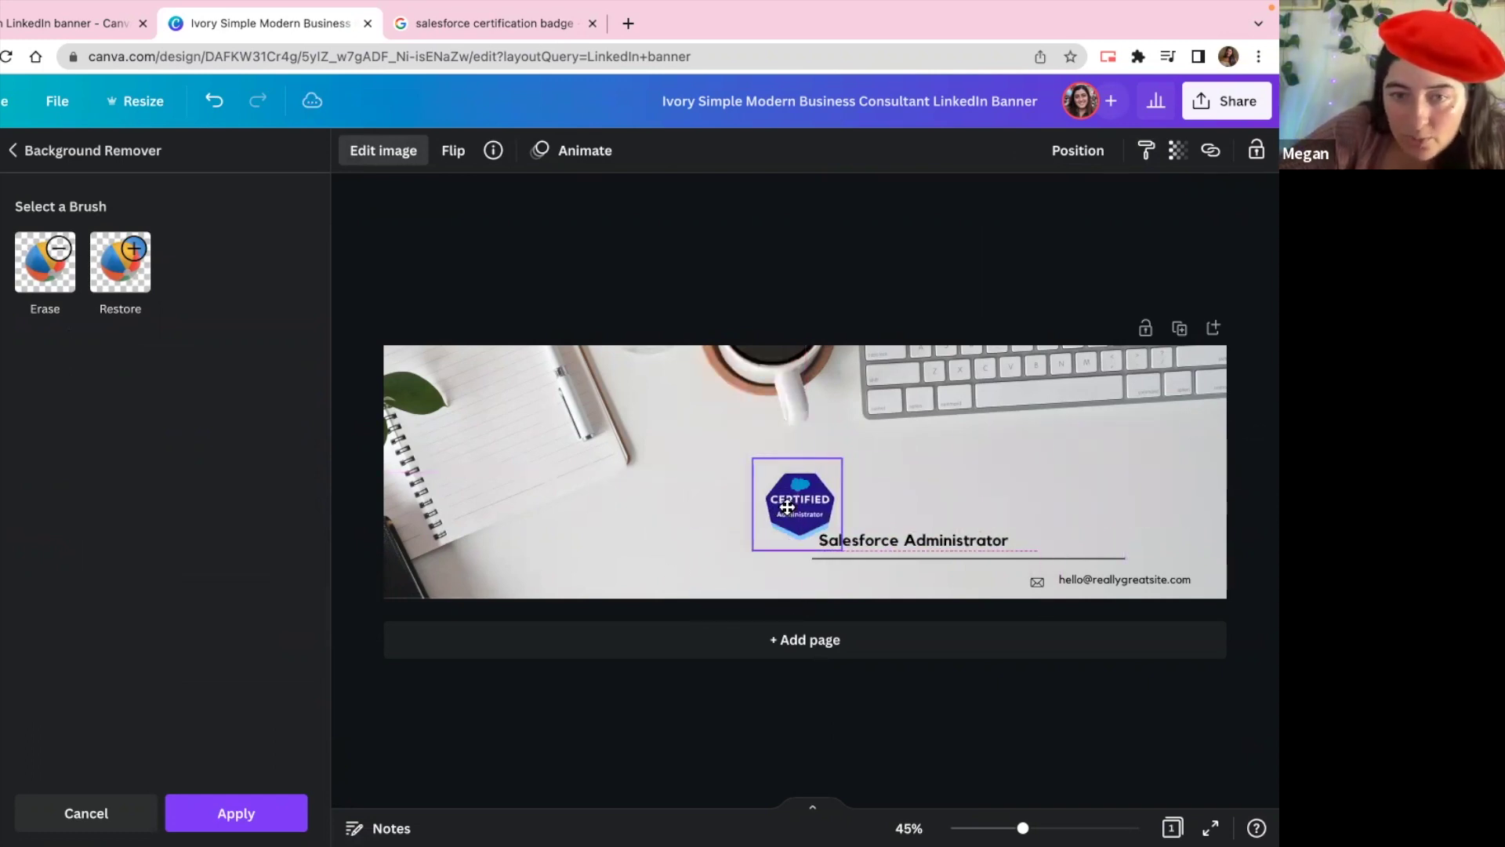
pyautogui.moveTo(786, 507); pyautogui.dragTo(1069, 475)
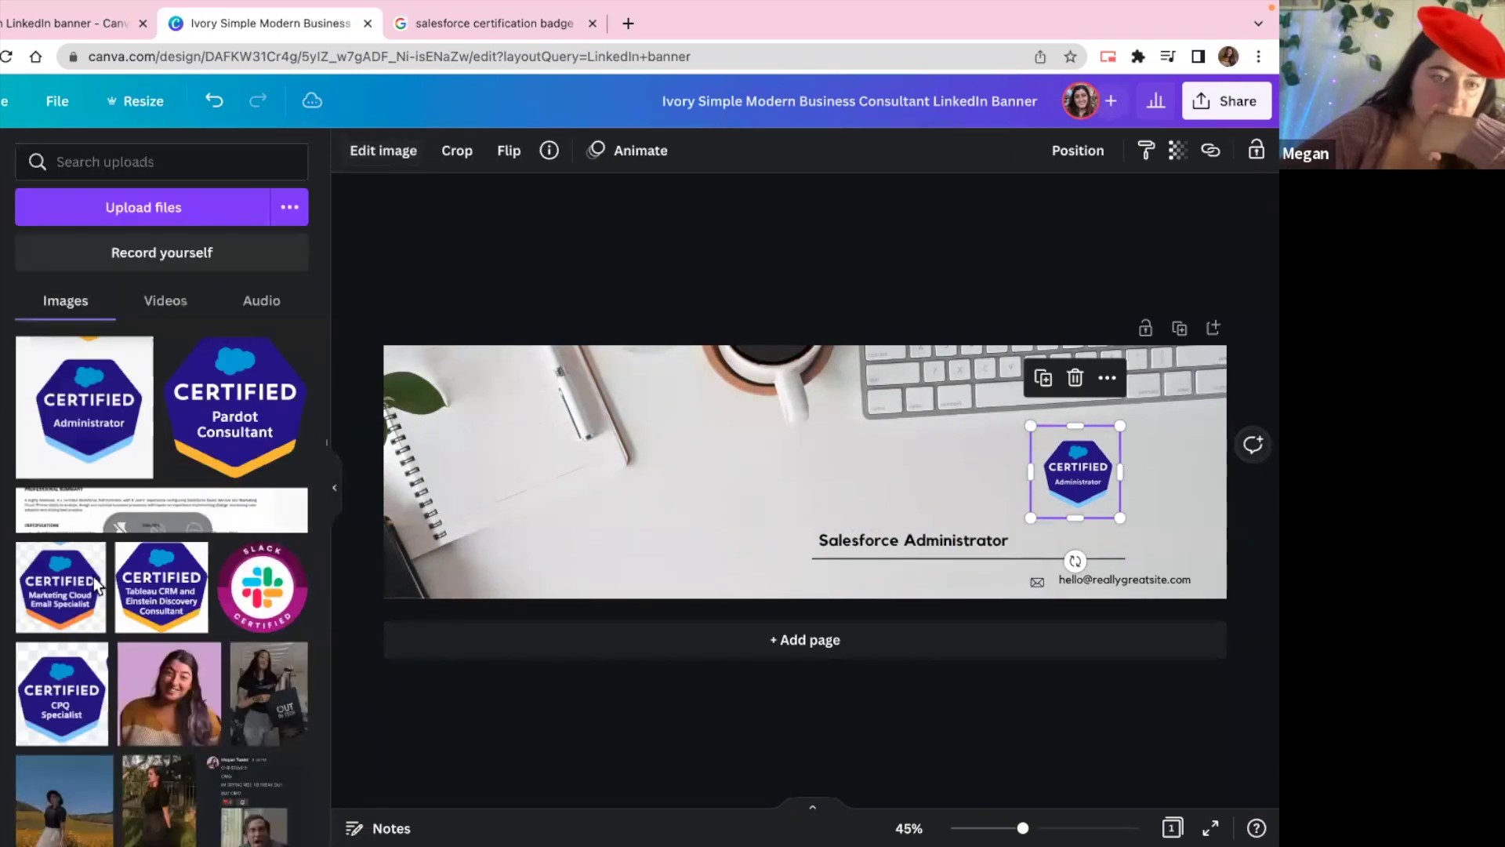
# - Place the portrait photo at the banner's lower left
pyautogui.click(190, 671)
pyautogui.moveTo(746, 513); pyautogui.dragTo(486, 548)
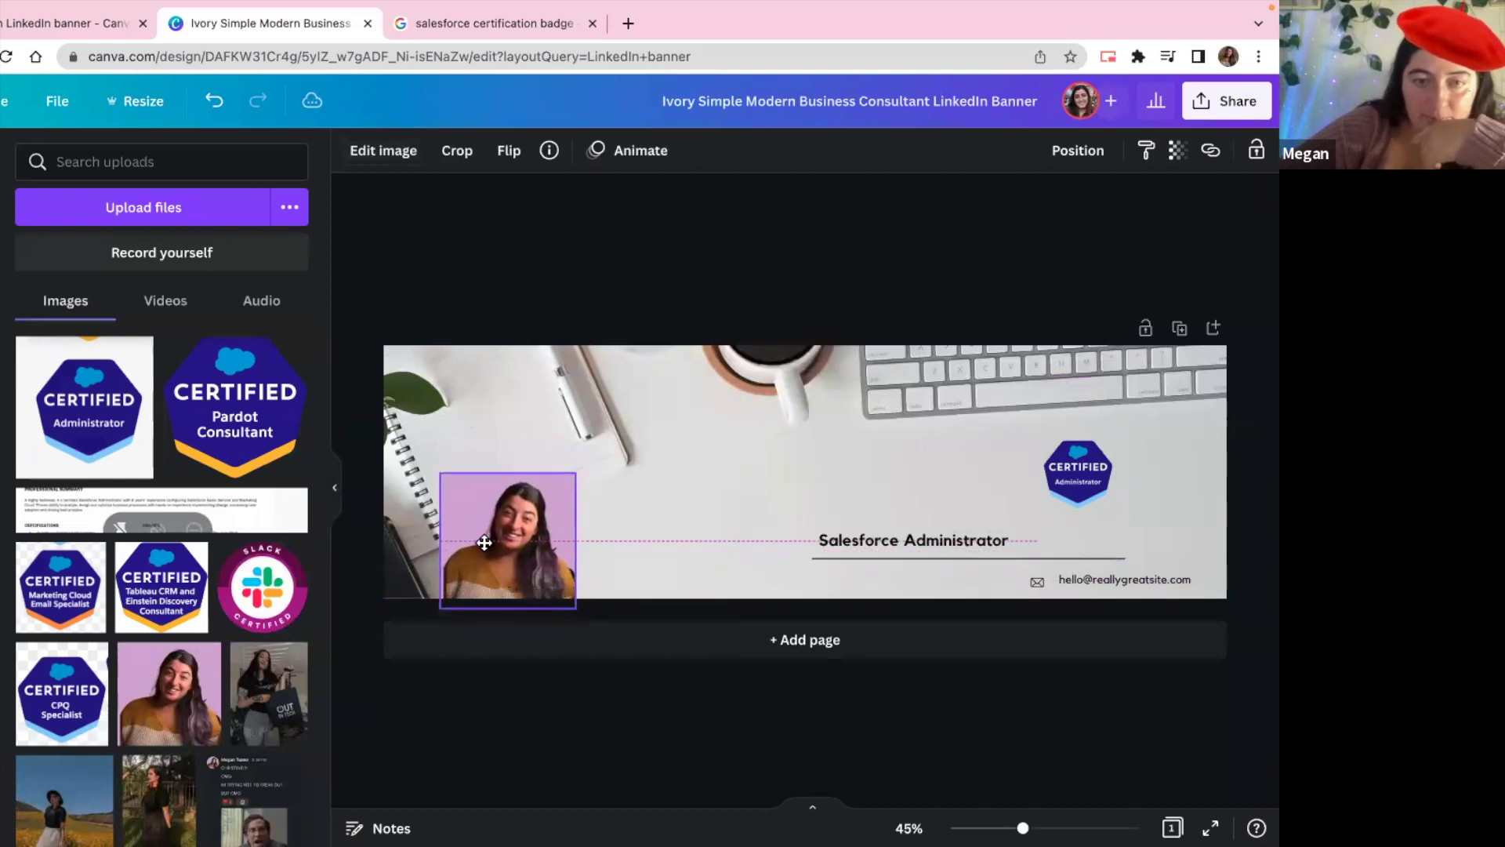
pyautogui.moveTo(486, 549); pyautogui.dragTo(498, 545)
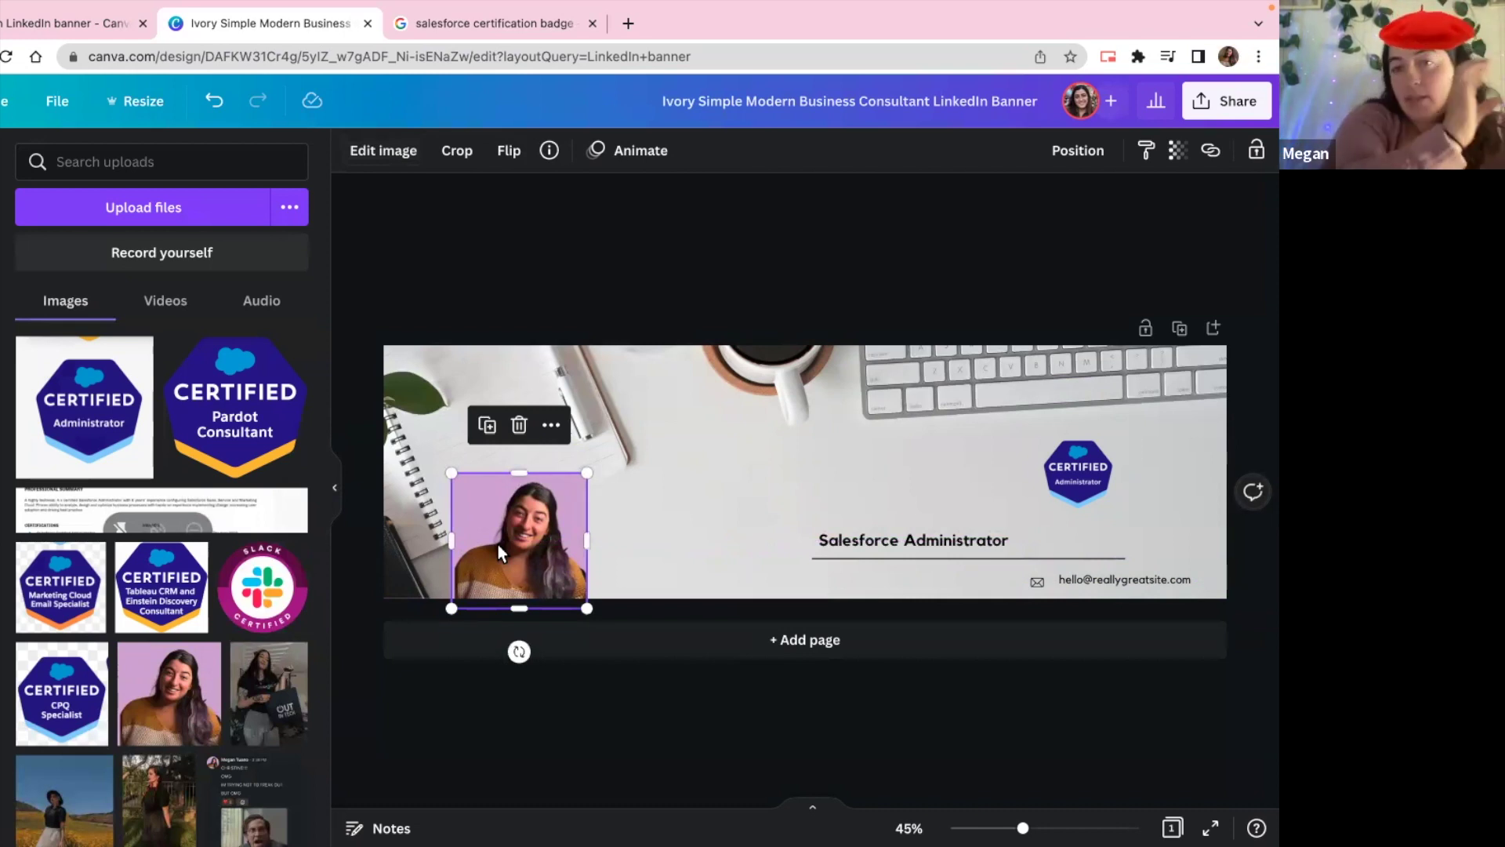
pyautogui.moveTo(498, 545); pyautogui.dragTo(541, 545)
# - Shift the Administrator badge left and raise the title and its underline
pyautogui.moveTo(1065, 465); pyautogui.dragTo(868, 458)
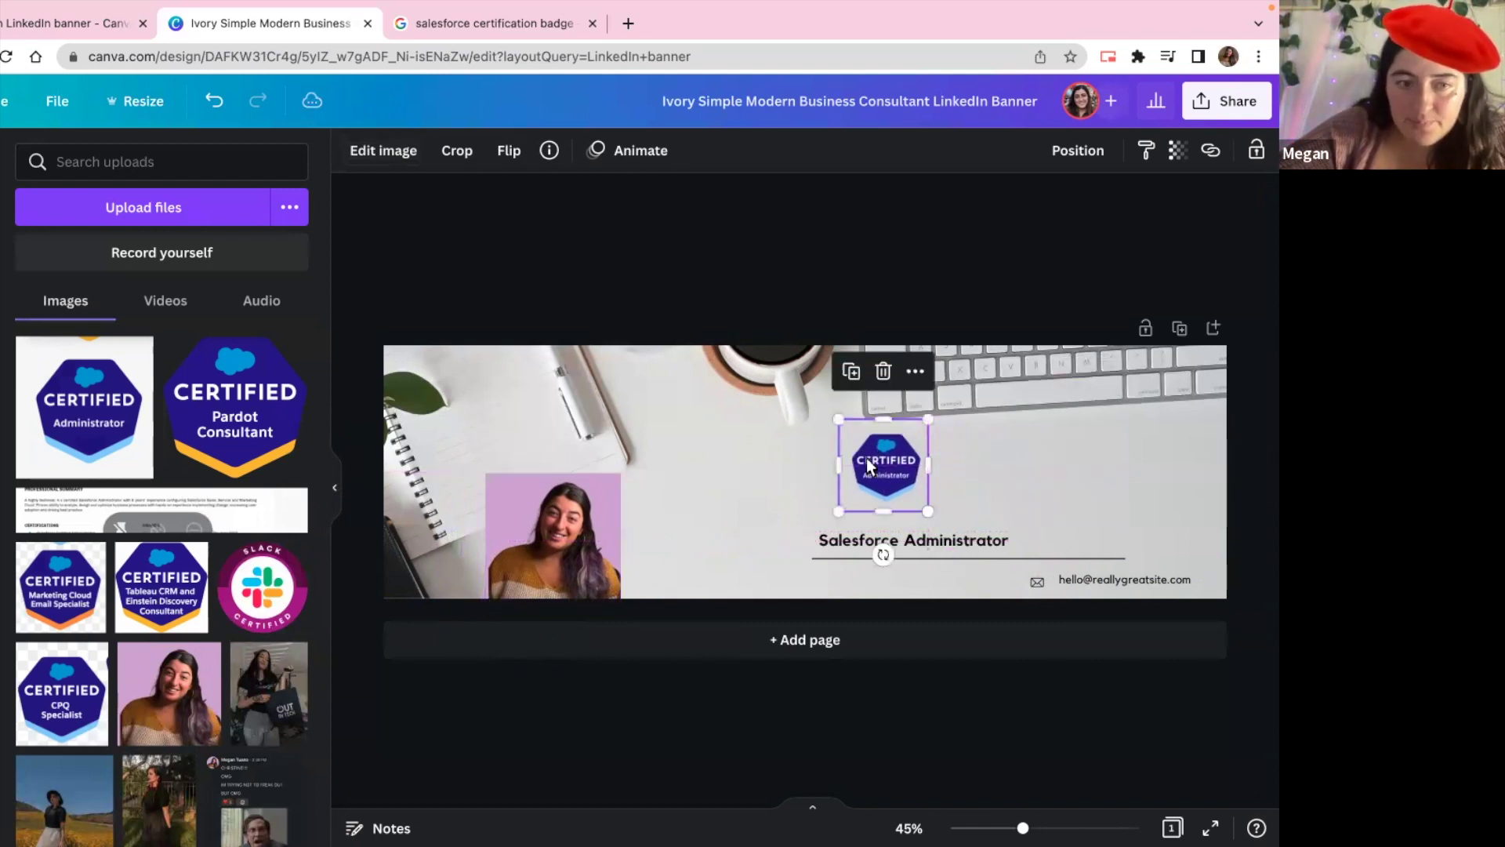
pyautogui.click(863, 538)
pyautogui.moveTo(861, 538)
pyautogui.mouseDown()
pyautogui.moveTo(861, 521)
pyautogui.moveTo(846, 541)
pyautogui.mouseUp()
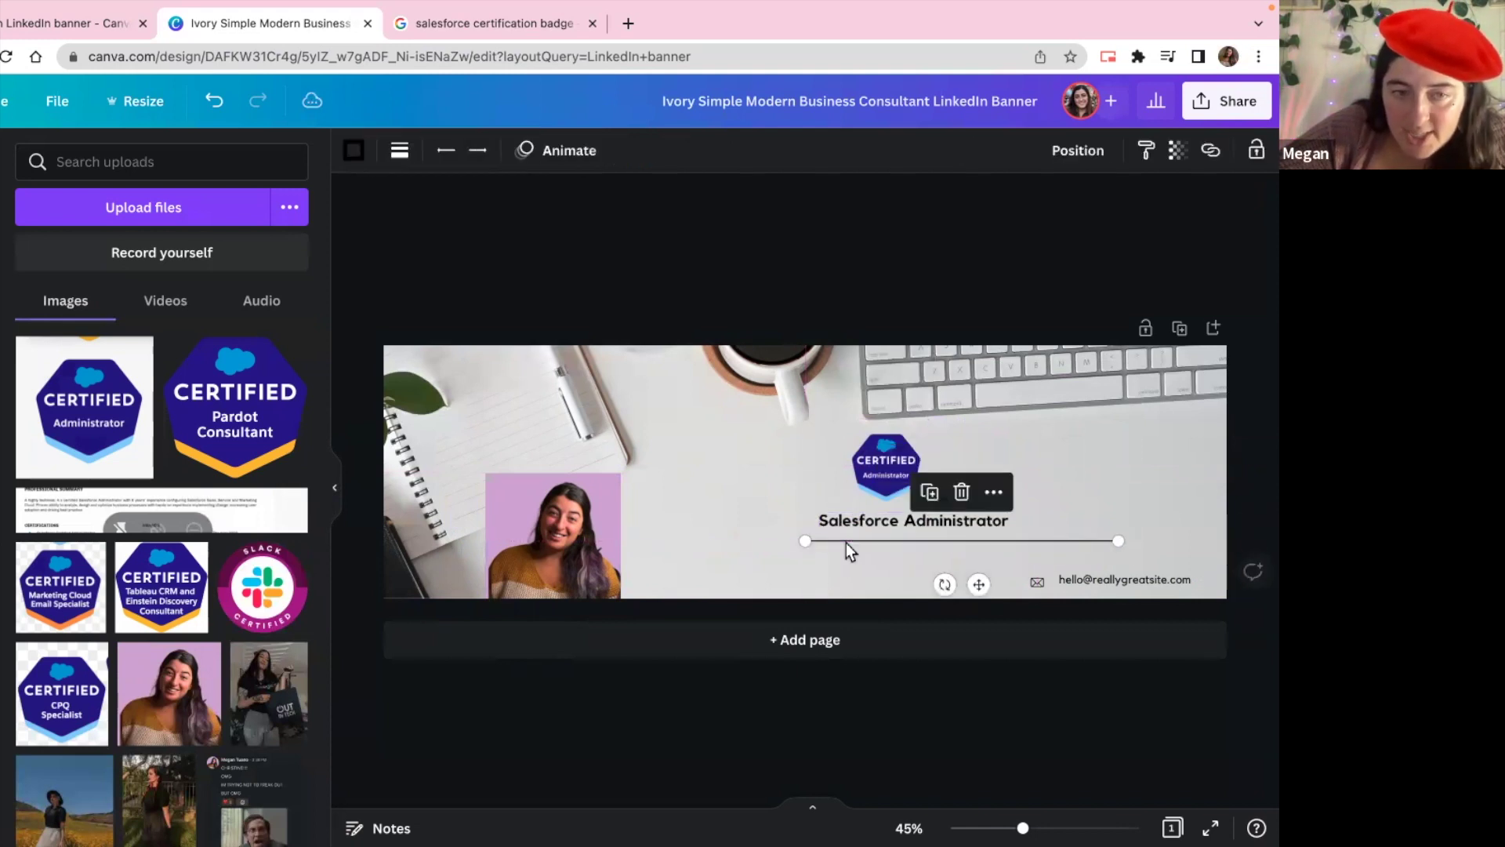
# - Add a shrunken Pardot Consultant badge beside the Administrator badge and realign title and divider
pyautogui.click(247, 419)
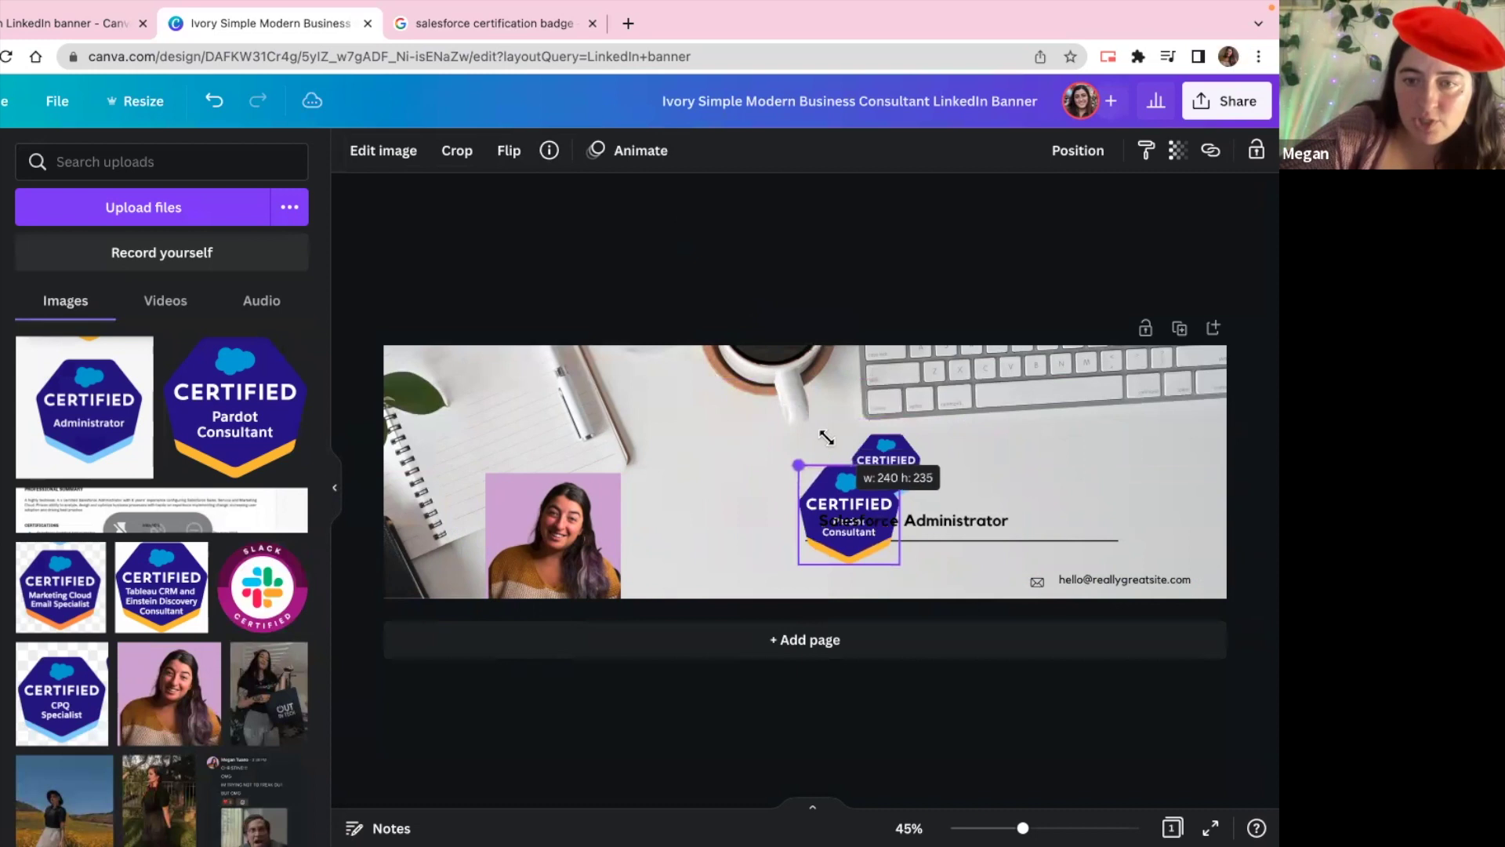
pyautogui.moveTo(709, 378)
pyautogui.mouseDown()
pyautogui.moveTo(814, 481)
pyautogui.moveTo(962, 444)
pyautogui.moveTo(948, 439)
pyautogui.moveTo(958, 461)
pyautogui.mouseUp()
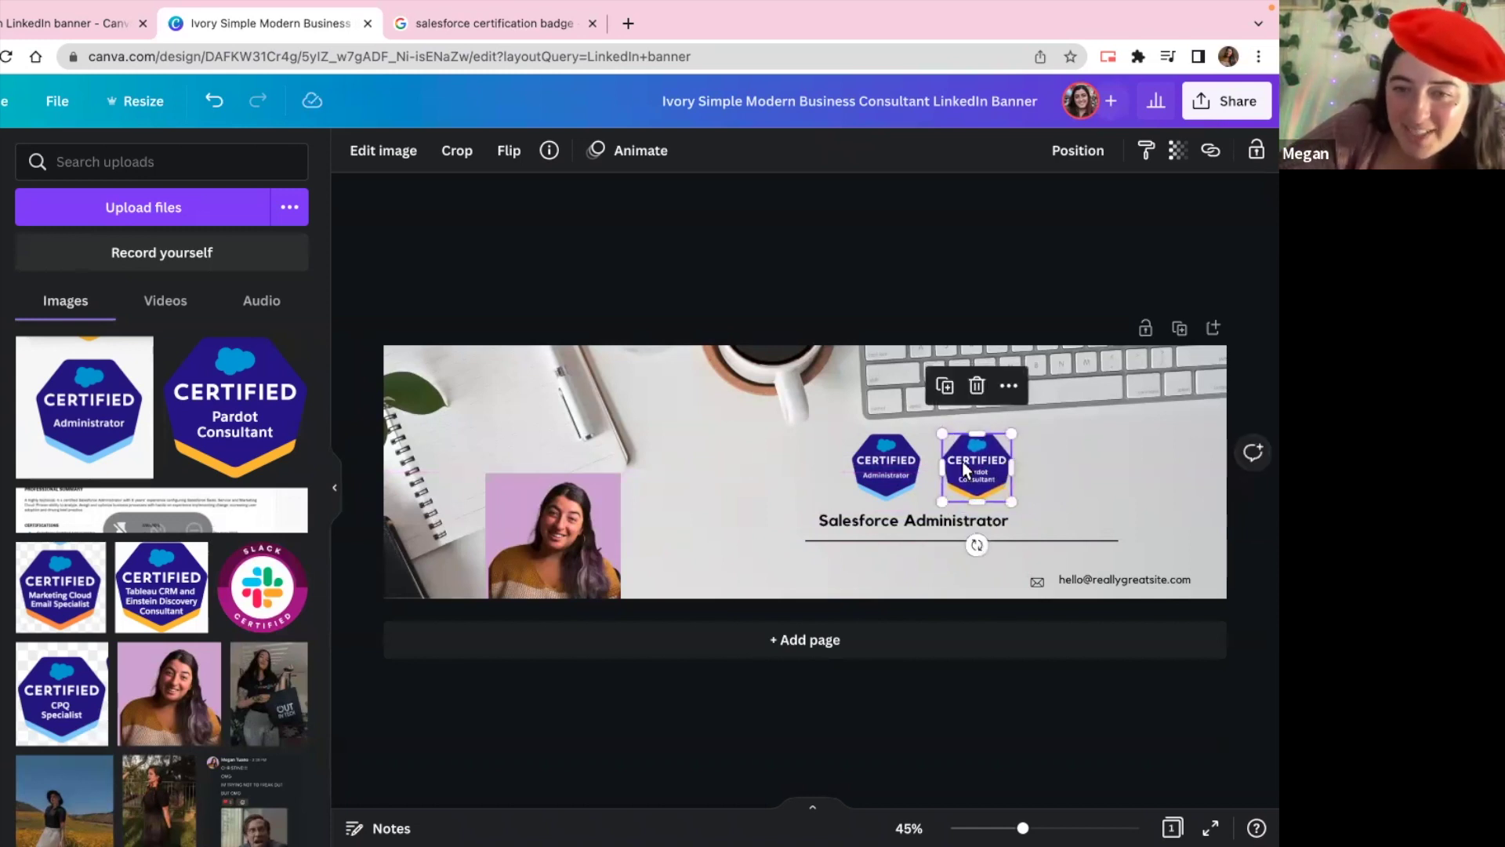
pyautogui.moveTo(963, 462); pyautogui.dragTo(956, 459)
pyautogui.moveTo(903, 541)
pyautogui.mouseDown()
pyautogui.moveTo(879, 531)
pyautogui.moveTo(902, 504)
pyautogui.moveTo(890, 542)
pyautogui.mouseUp()
pyautogui.click(898, 516)
pyautogui.click(780, 501)
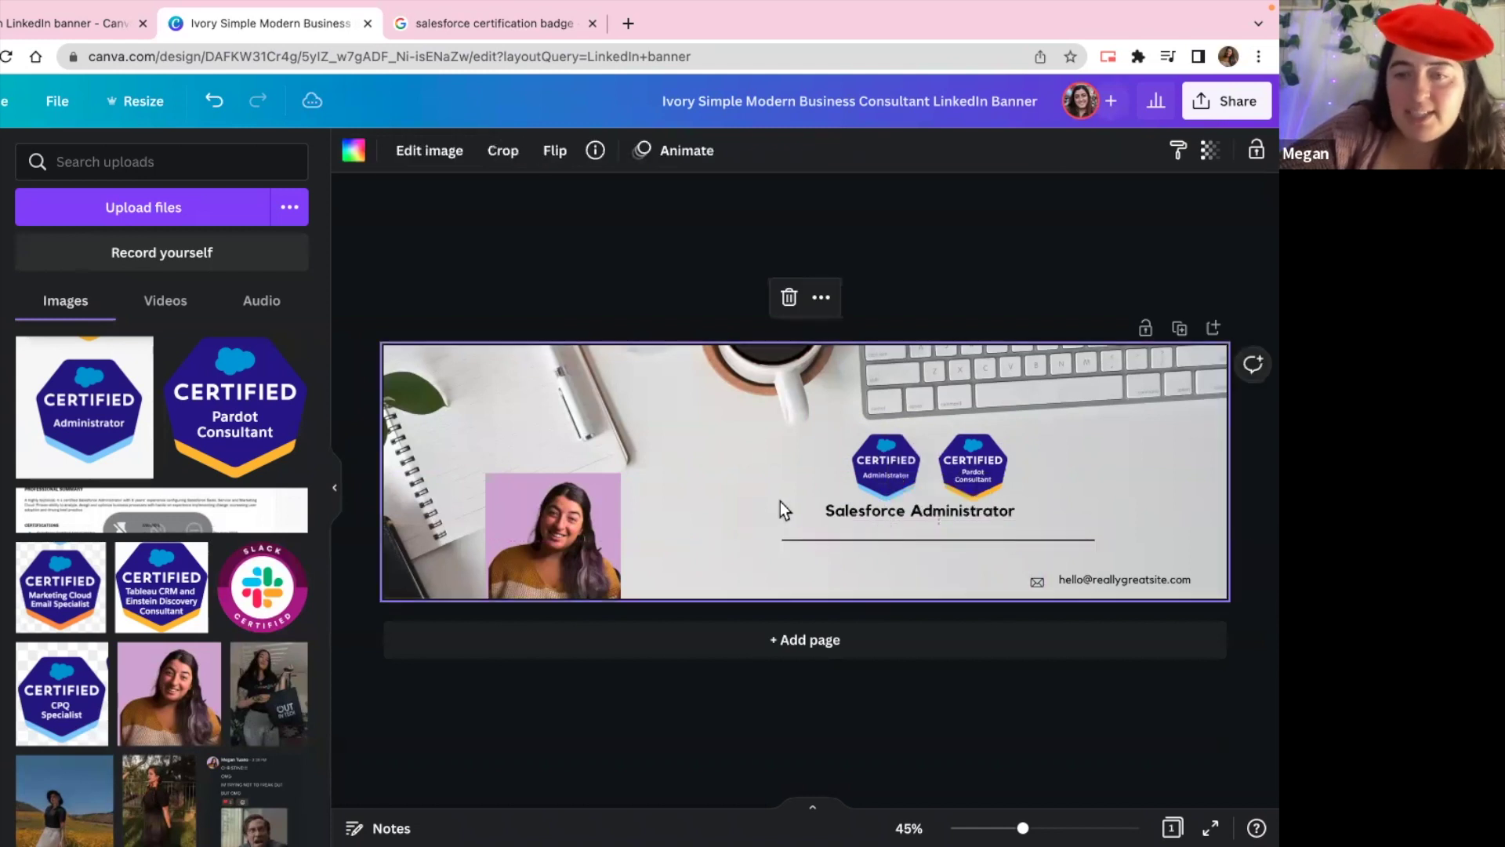
pyautogui.doubleClick(1109, 580)
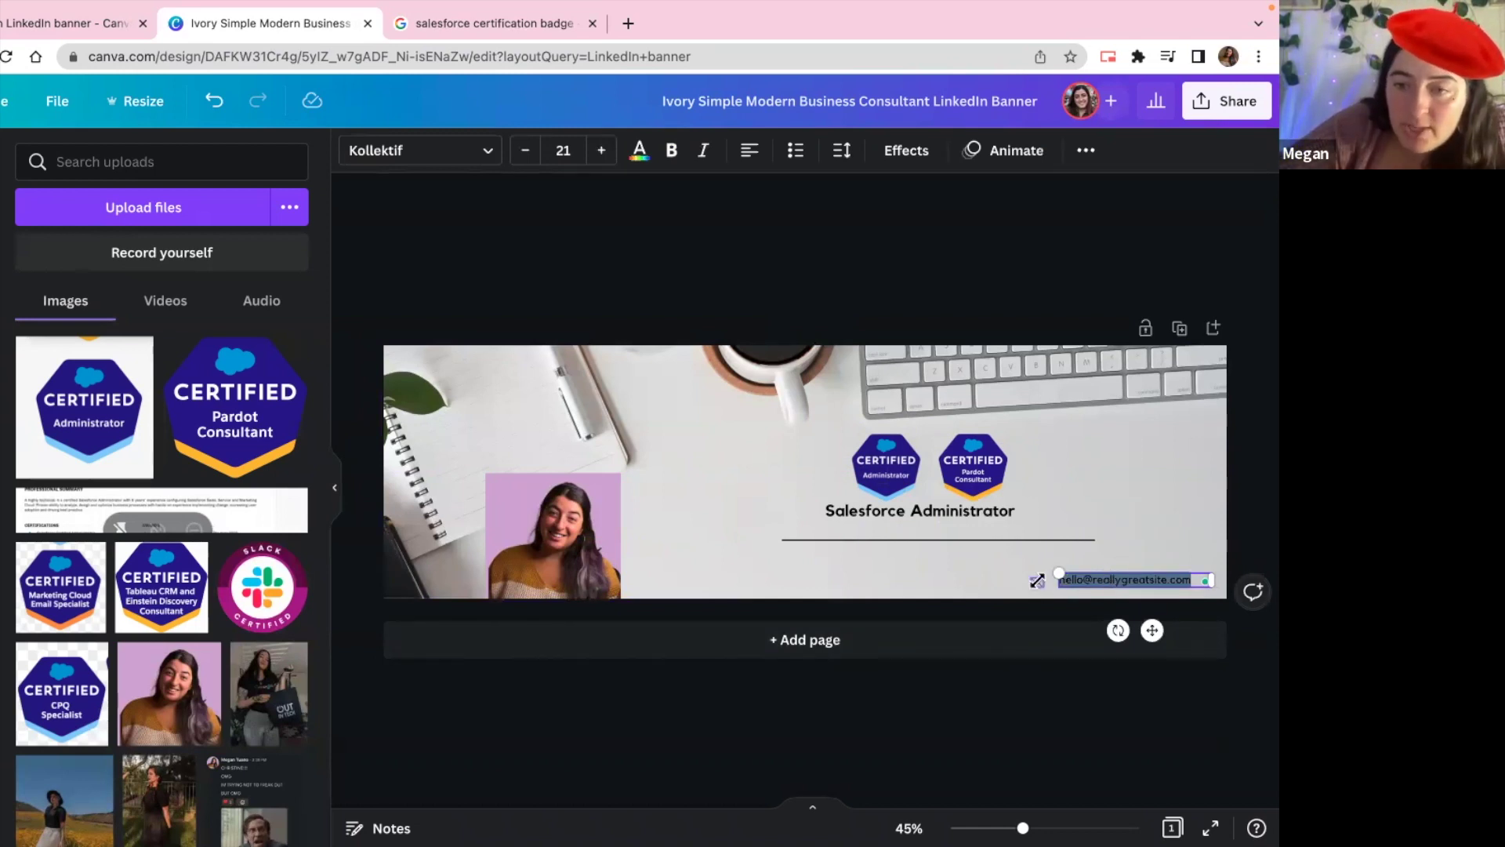
pyautogui.click(1038, 580)
pyautogui.click(1092, 582)
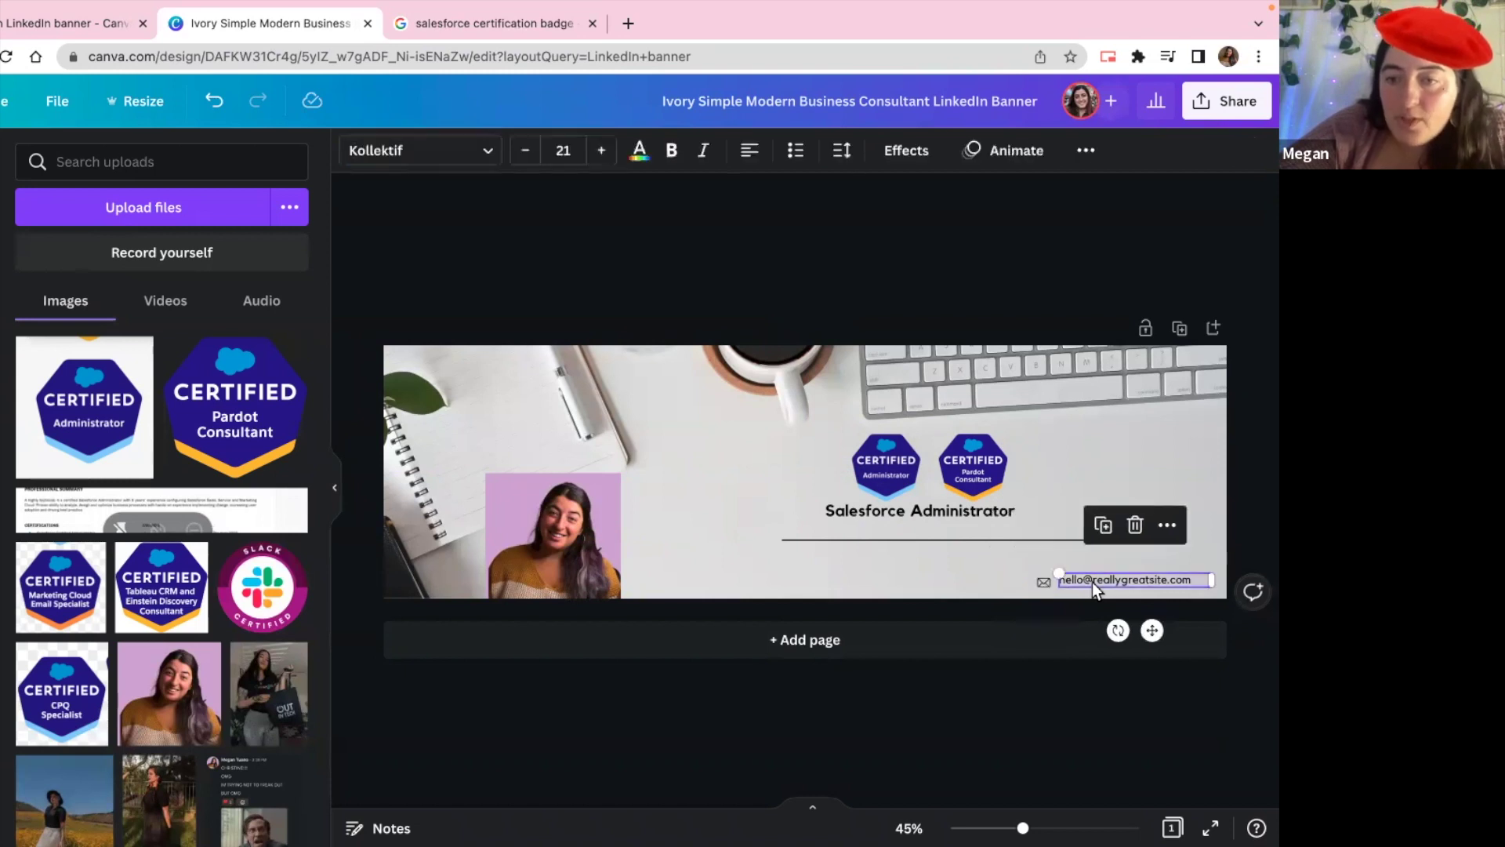
pyautogui.doubleClick(1093, 583)
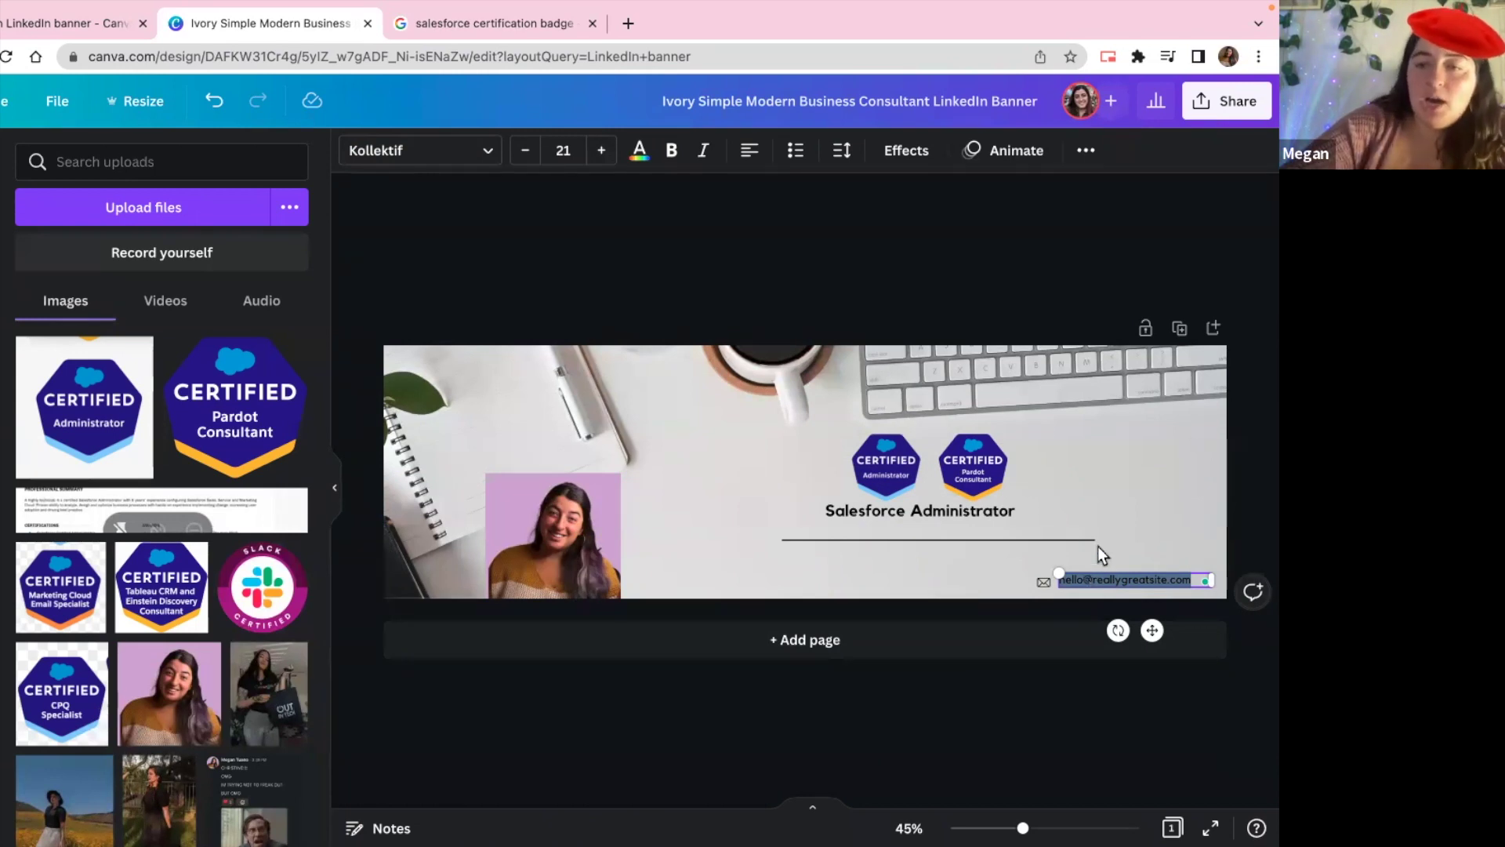
pyautogui.write('Email@me')
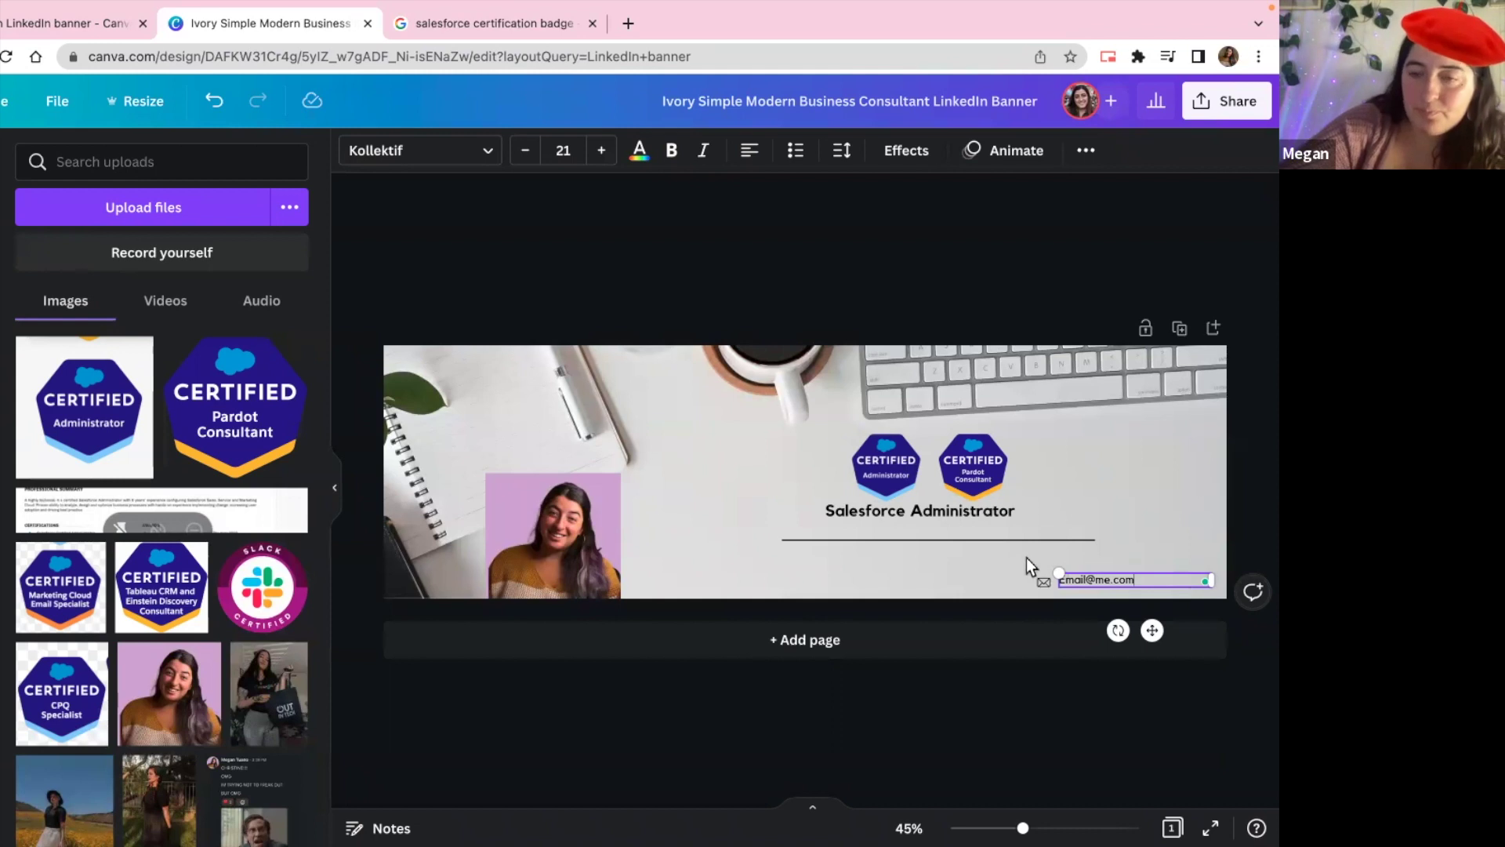
pyautogui.click(1027, 558)
# - Move the email text and envelope icon toward the lower right corner
pyautogui.moveTo(1078, 585); pyautogui.dragTo(1140, 586)
pyautogui.click(1046, 581)
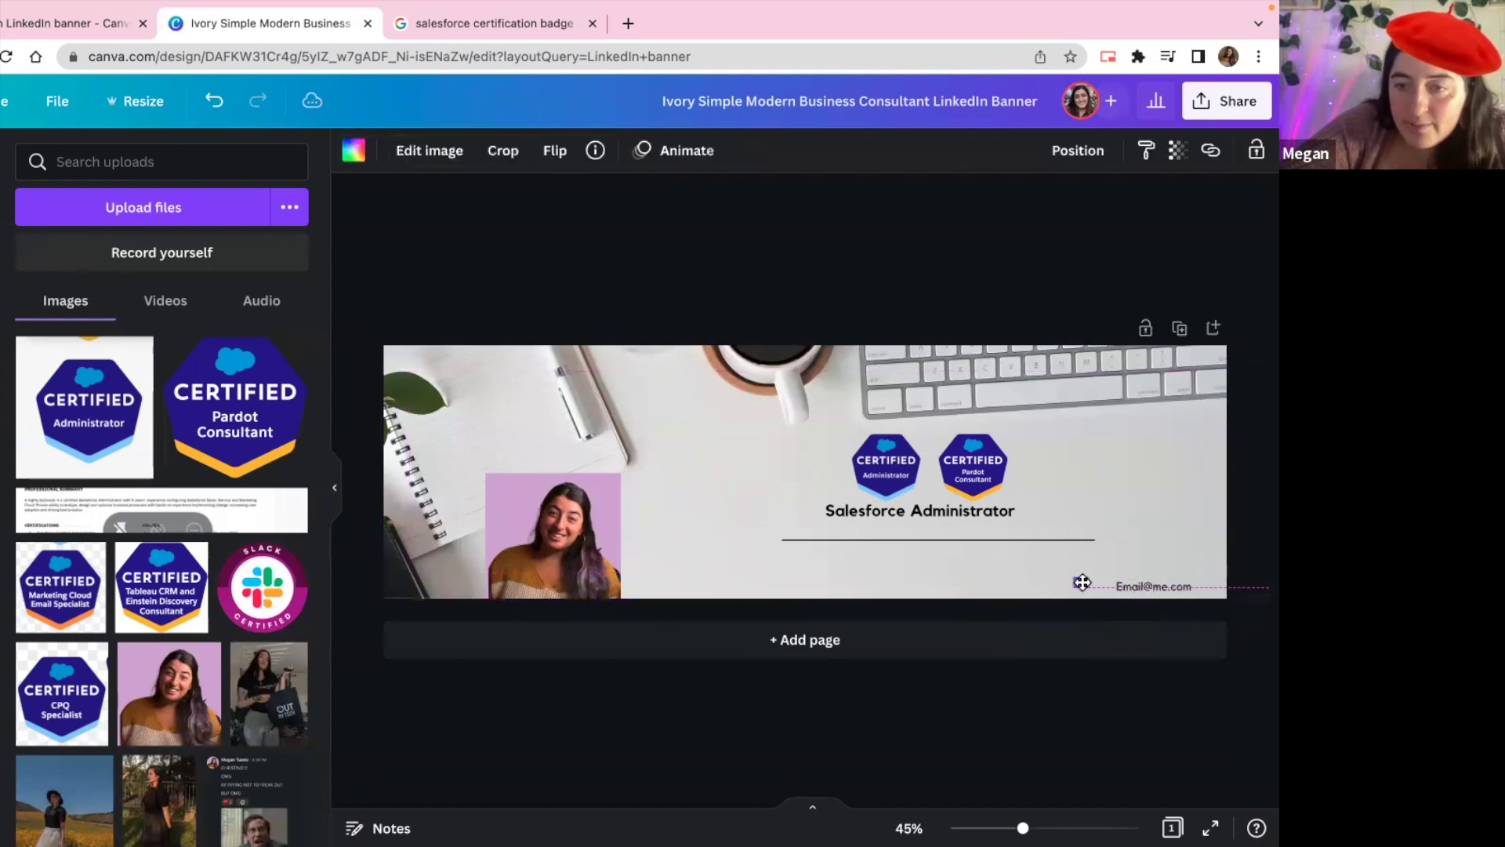
pyautogui.moveTo(1090, 585); pyautogui.dragTo(1090, 586)
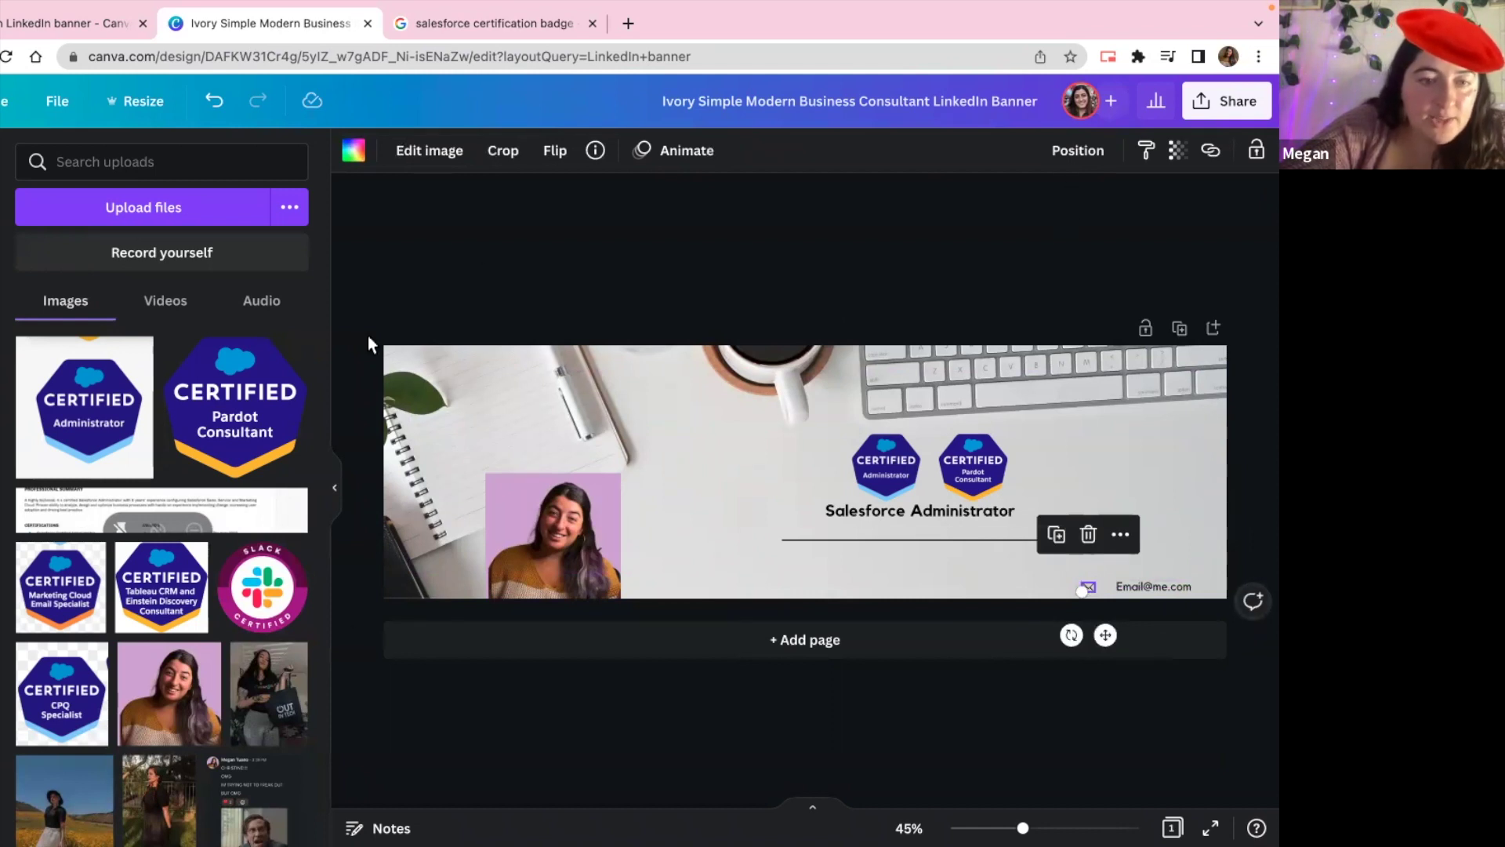
# - Place a shrunken Slack Certified badge to the right of the Pardot badge
pyautogui.click(265, 597)
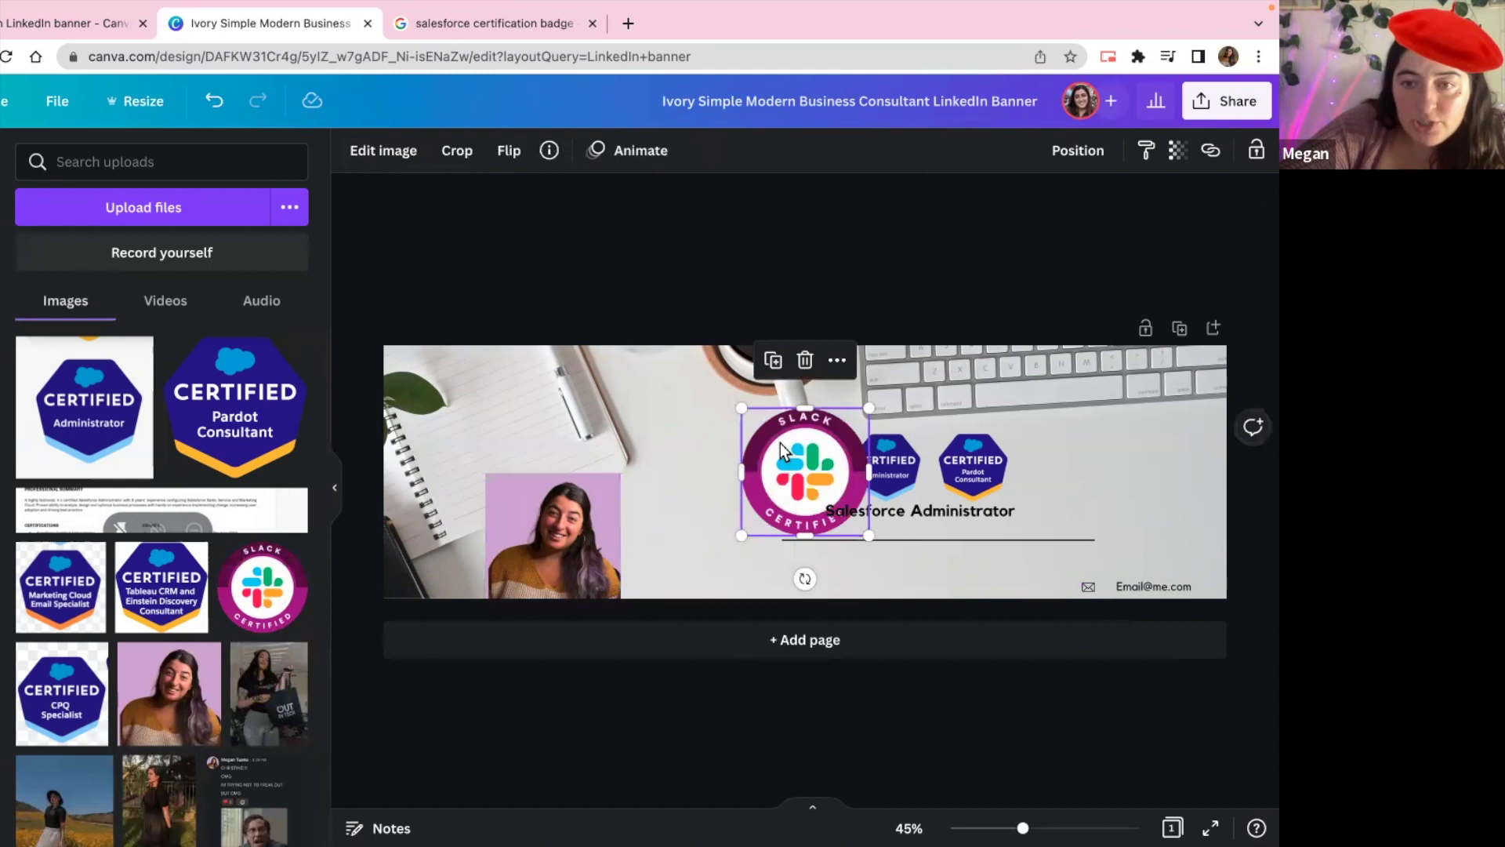
pyautogui.moveTo(781, 444)
pyautogui.mouseDown()
pyautogui.moveTo(1092, 431)
pyautogui.moveTo(1051, 463)
pyautogui.moveTo(1032, 433)
pyautogui.moveTo(1077, 472)
pyautogui.mouseUp()
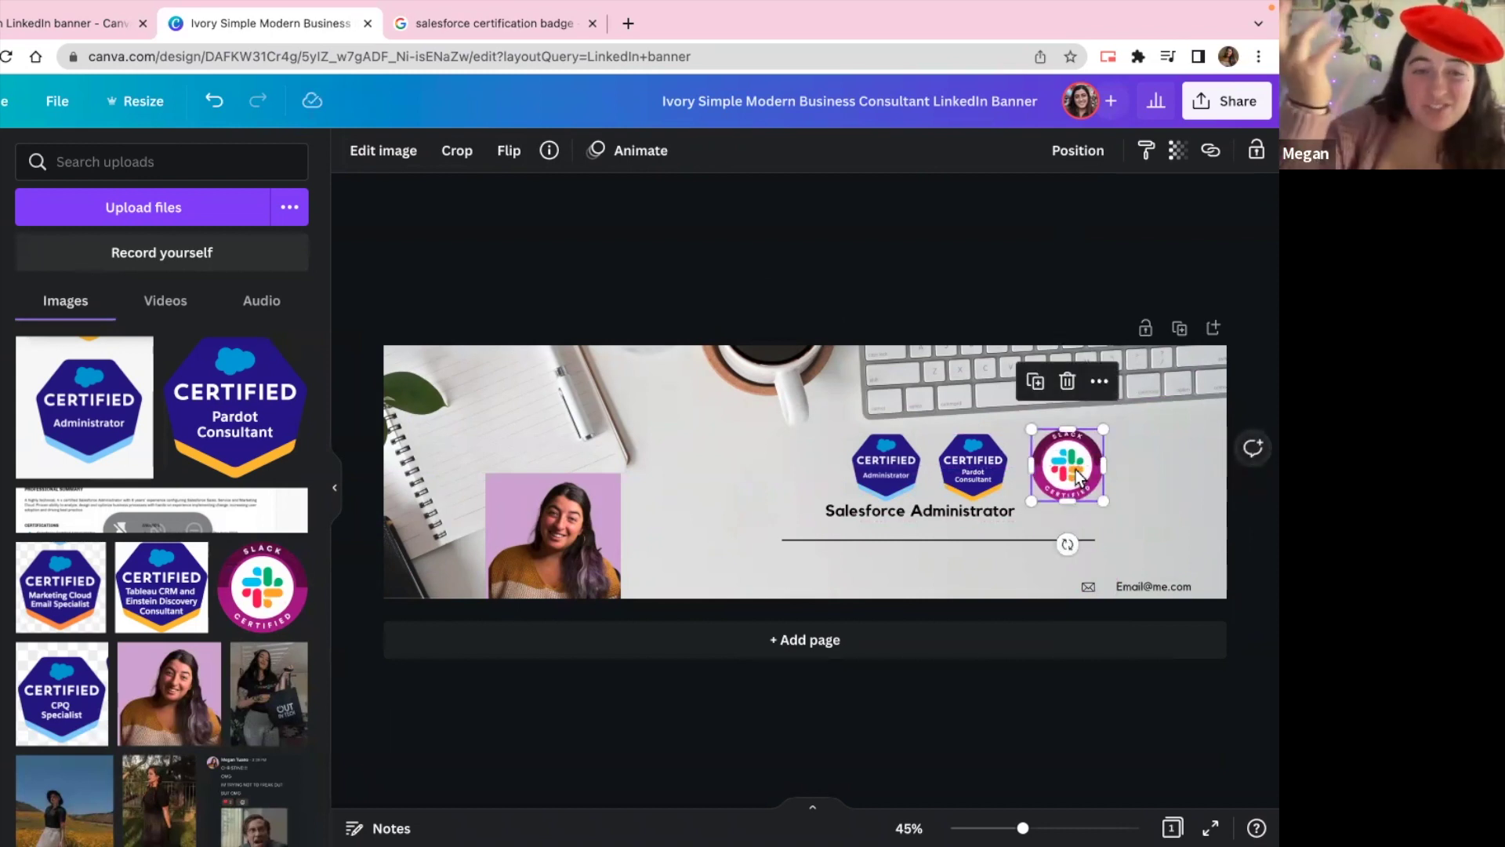
pyautogui.click(1115, 261)
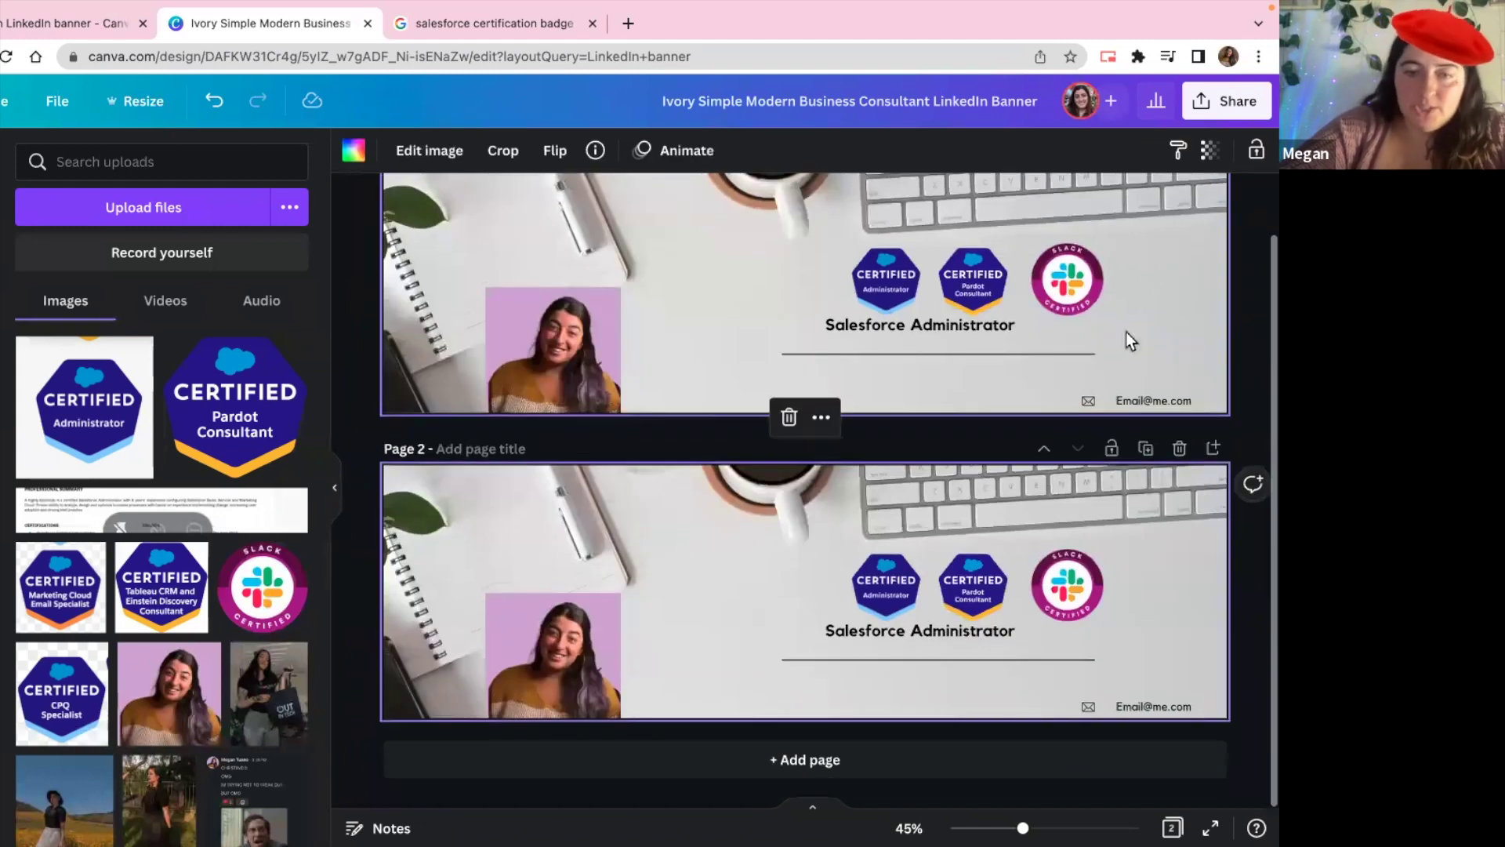
# - Delete page 2's desk-photo background, leaving it plain white
pyautogui.moveTo(553, 652); pyautogui.dragTo(545, 665)
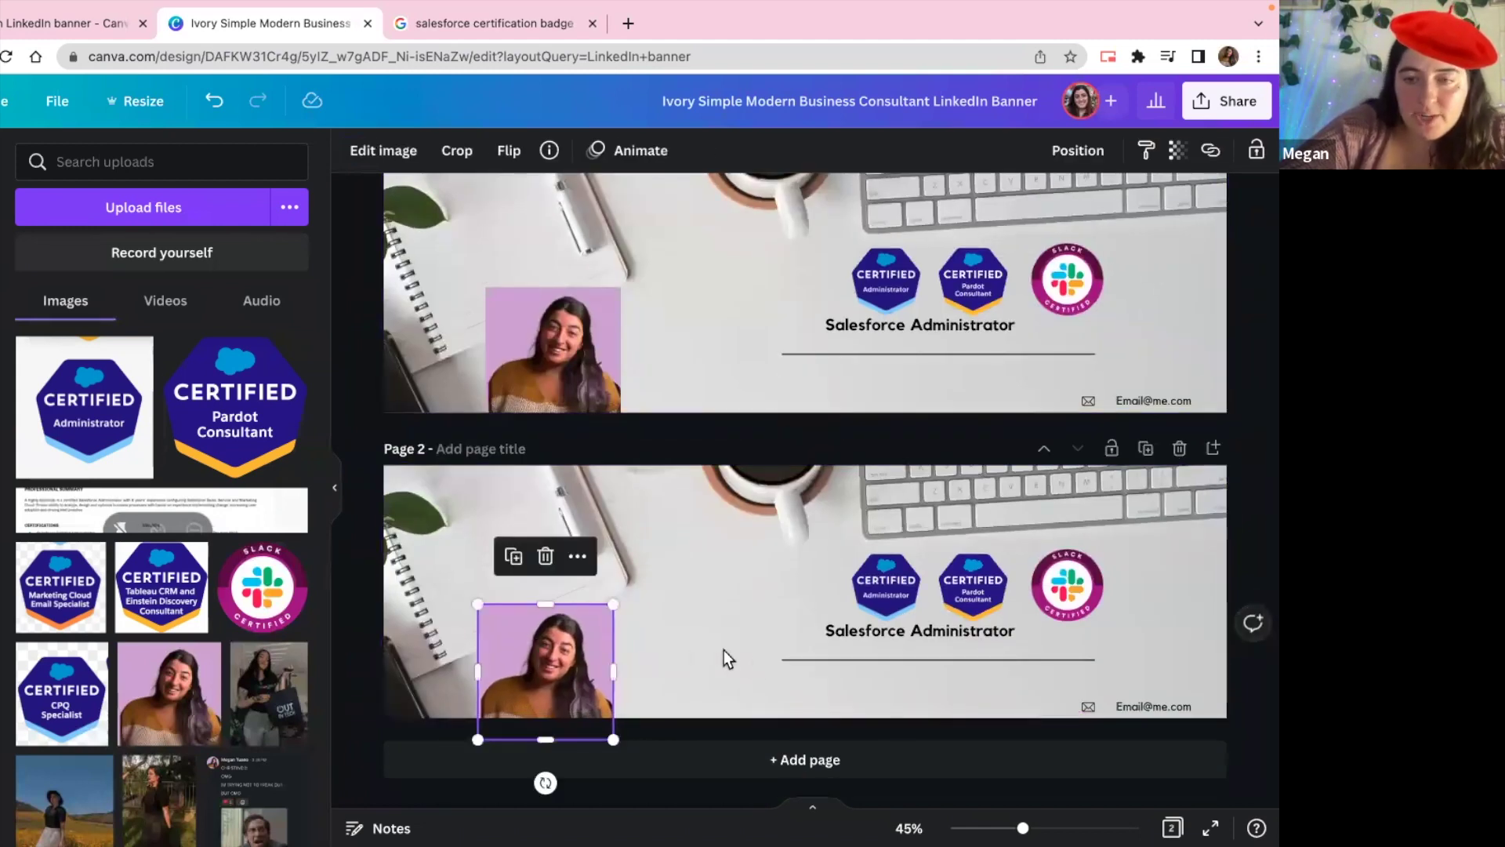
pyautogui.click(695, 543)
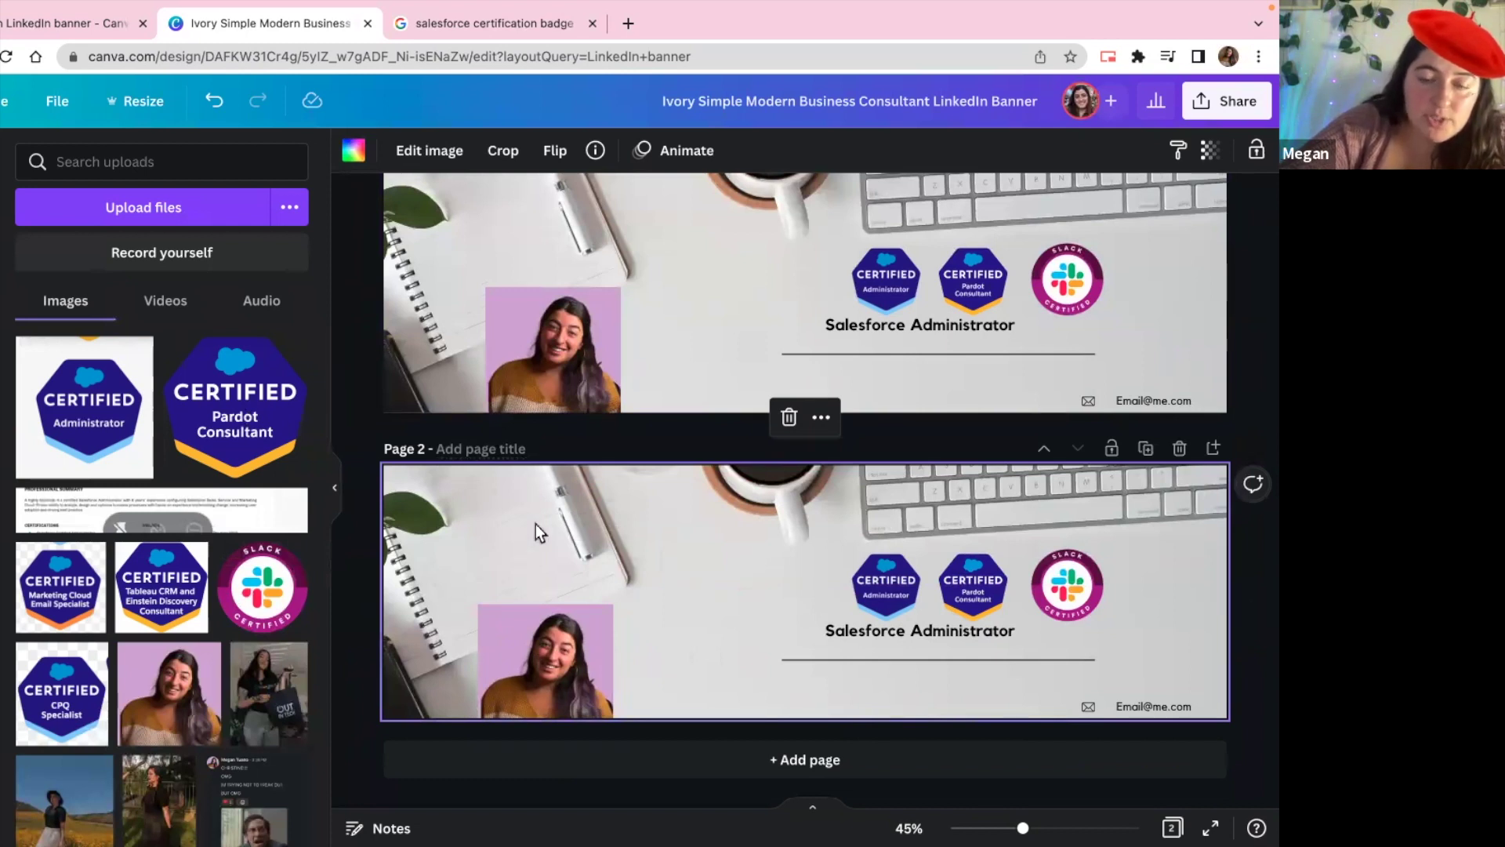
pyautogui.press('Delete')
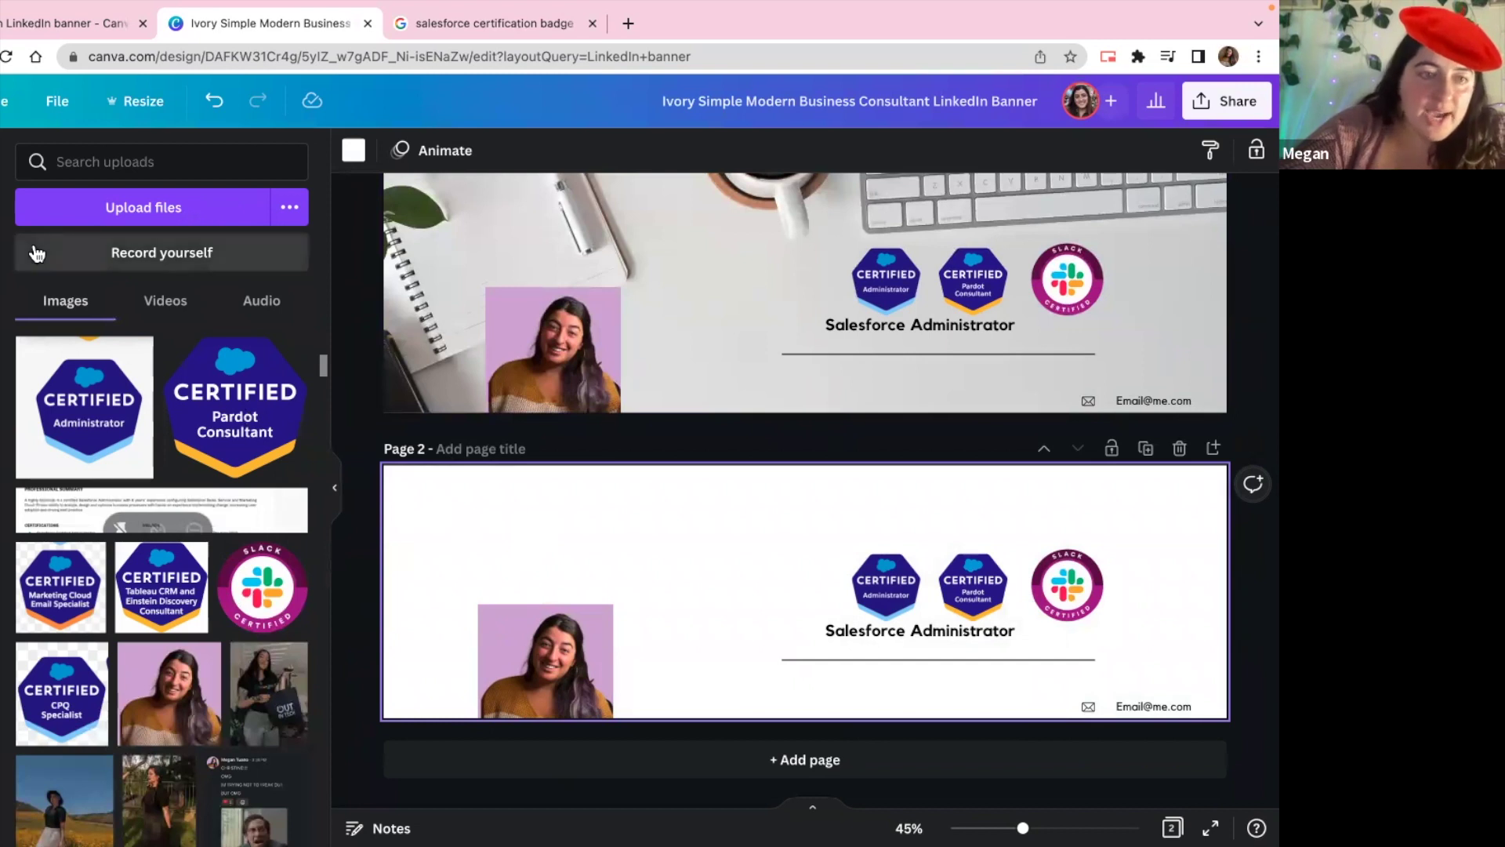
pyautogui.click(2, 165)
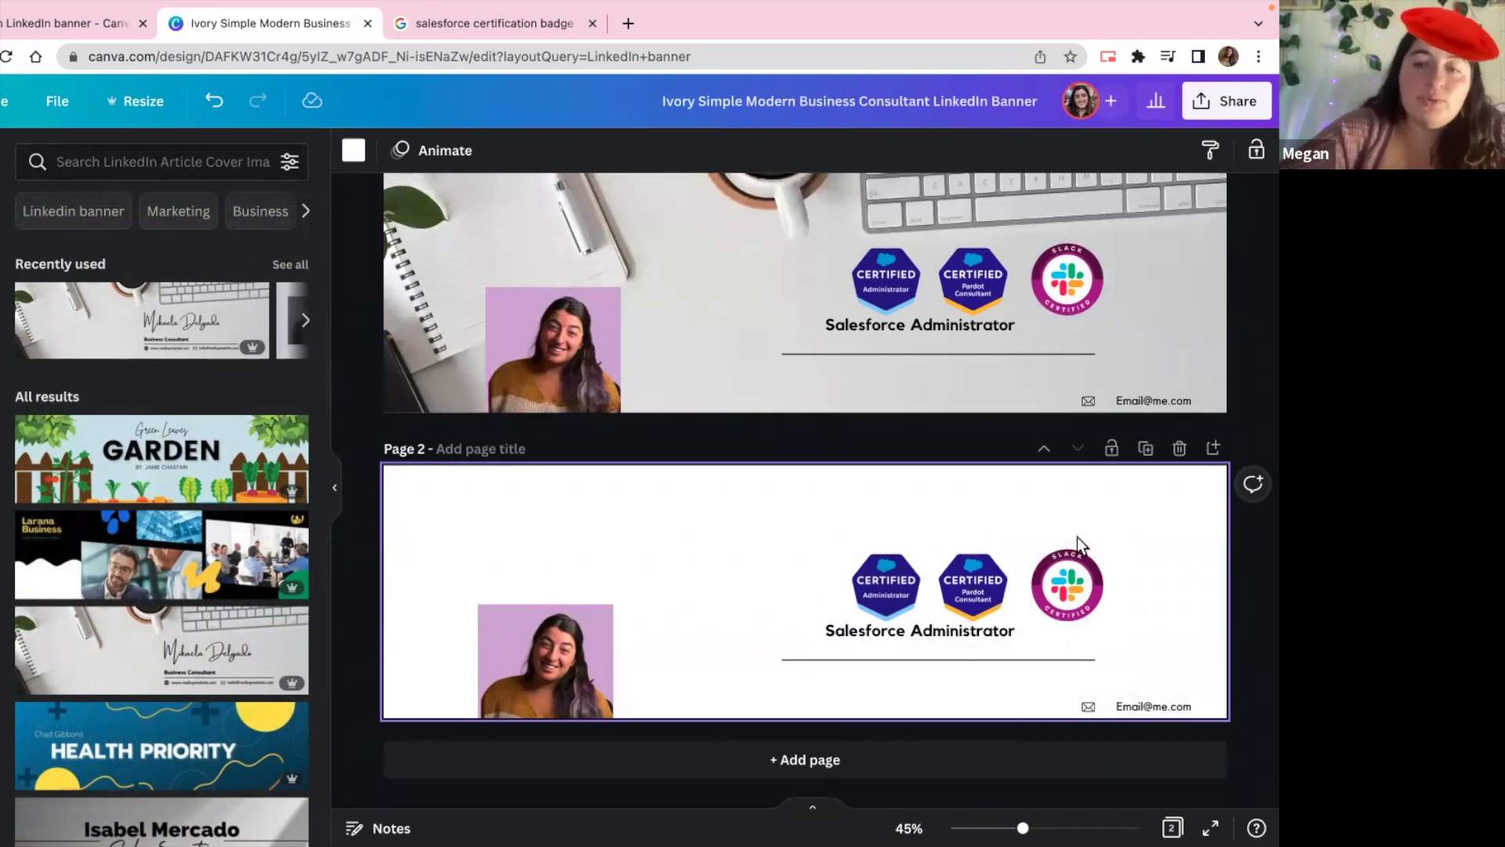
# - Duplicate page 2 and apply the Consultation And Healthy Care template to page 3
pyautogui.click(1144, 448)
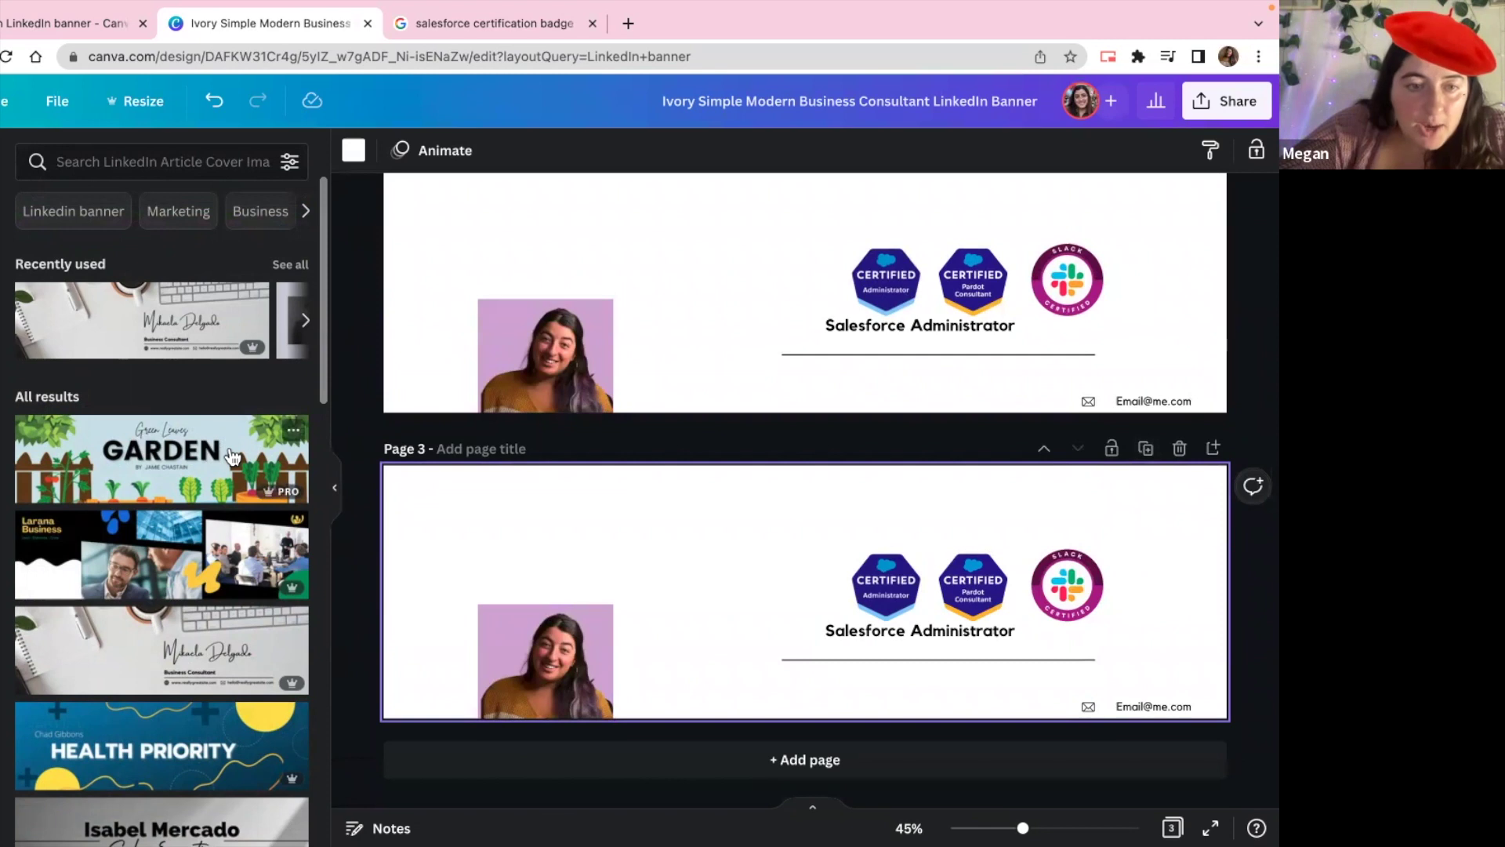
pyautogui.scroll(-1, 232, 456)
pyautogui.scroll(-2, 232, 457)
pyautogui.scroll(-1, 232, 456)
pyautogui.scroll(-1, 231, 457)
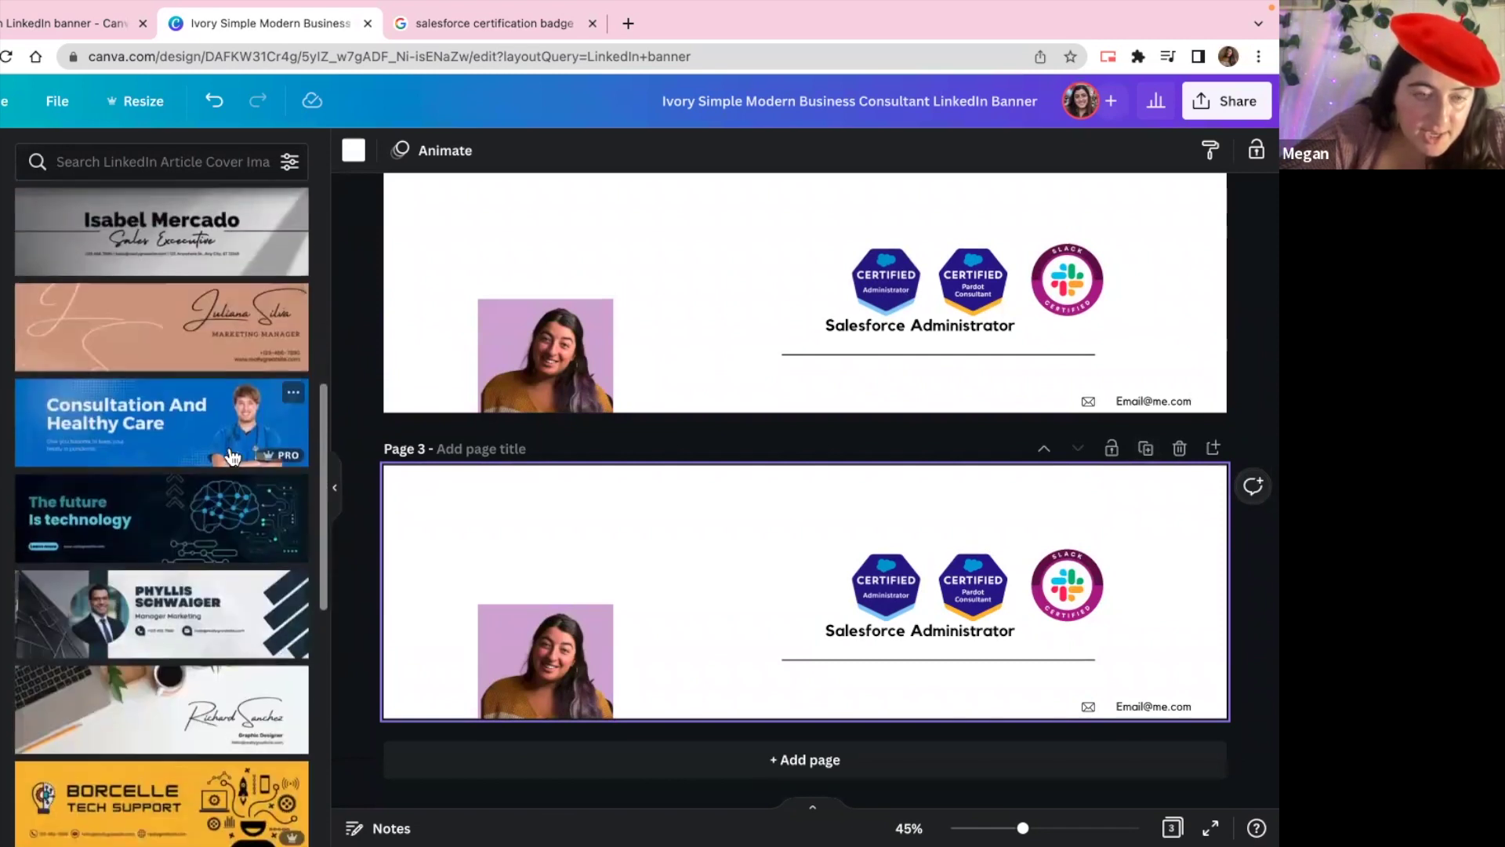
pyautogui.scroll(-1, 232, 456)
pyautogui.scroll(-1, 232, 457)
pyautogui.scroll(-1, 232, 457)
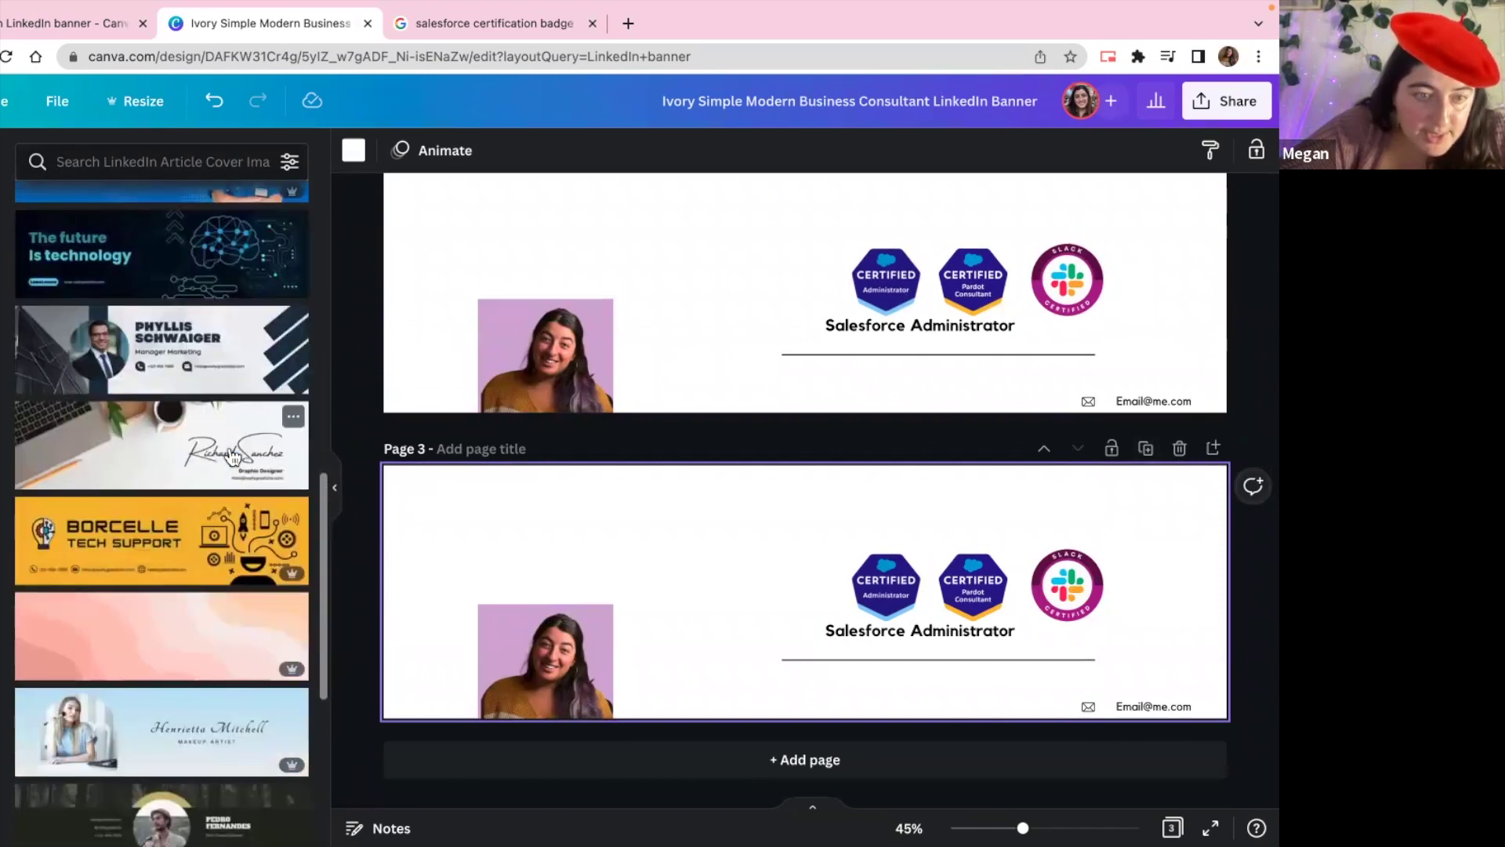
pyautogui.scroll(2, 232, 456)
pyautogui.scroll(1, 231, 482)
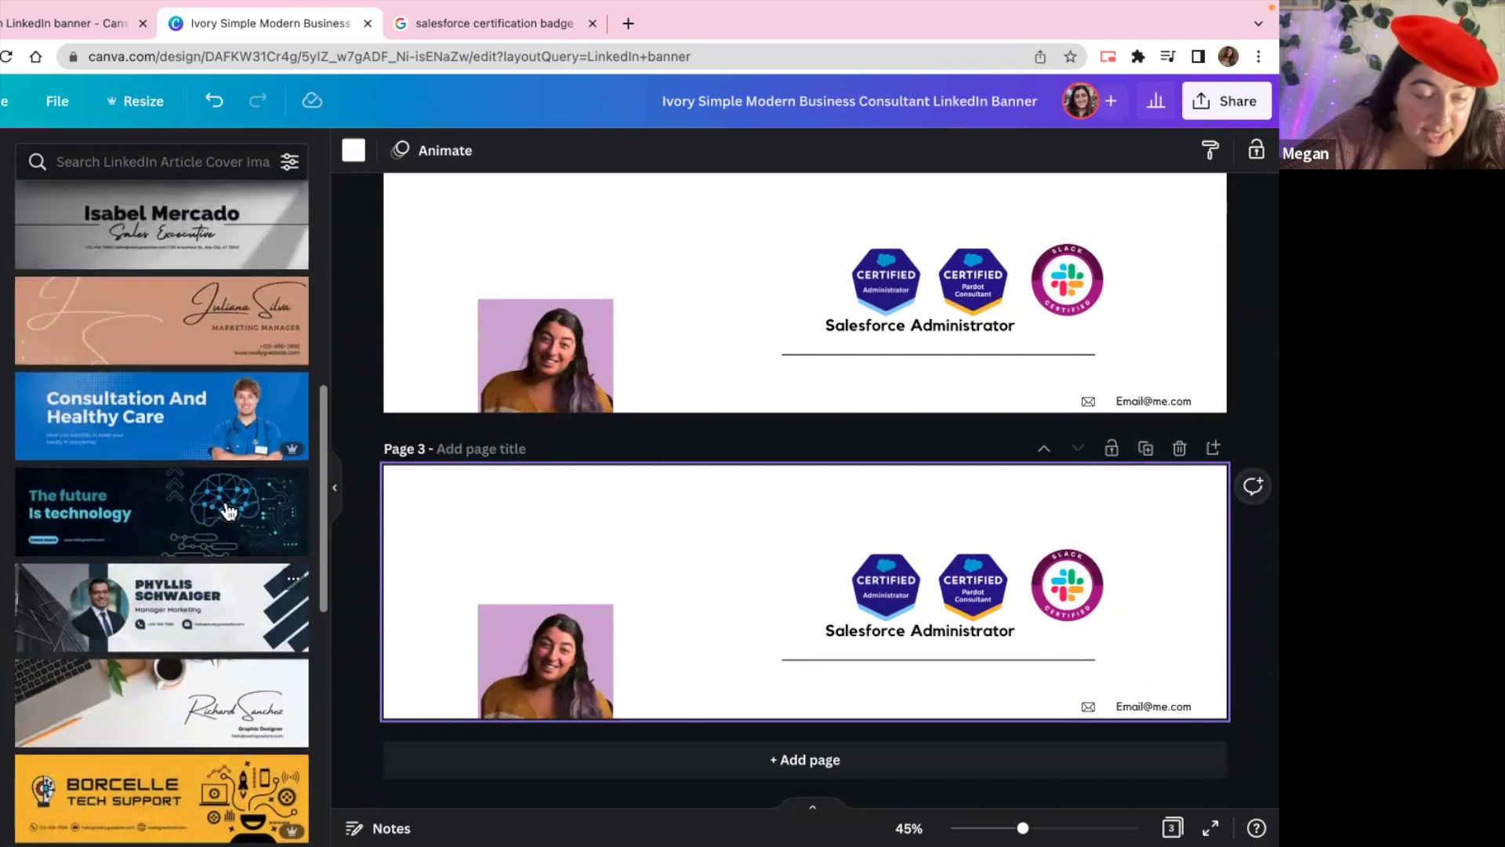
pyautogui.scroll(1, 229, 510)
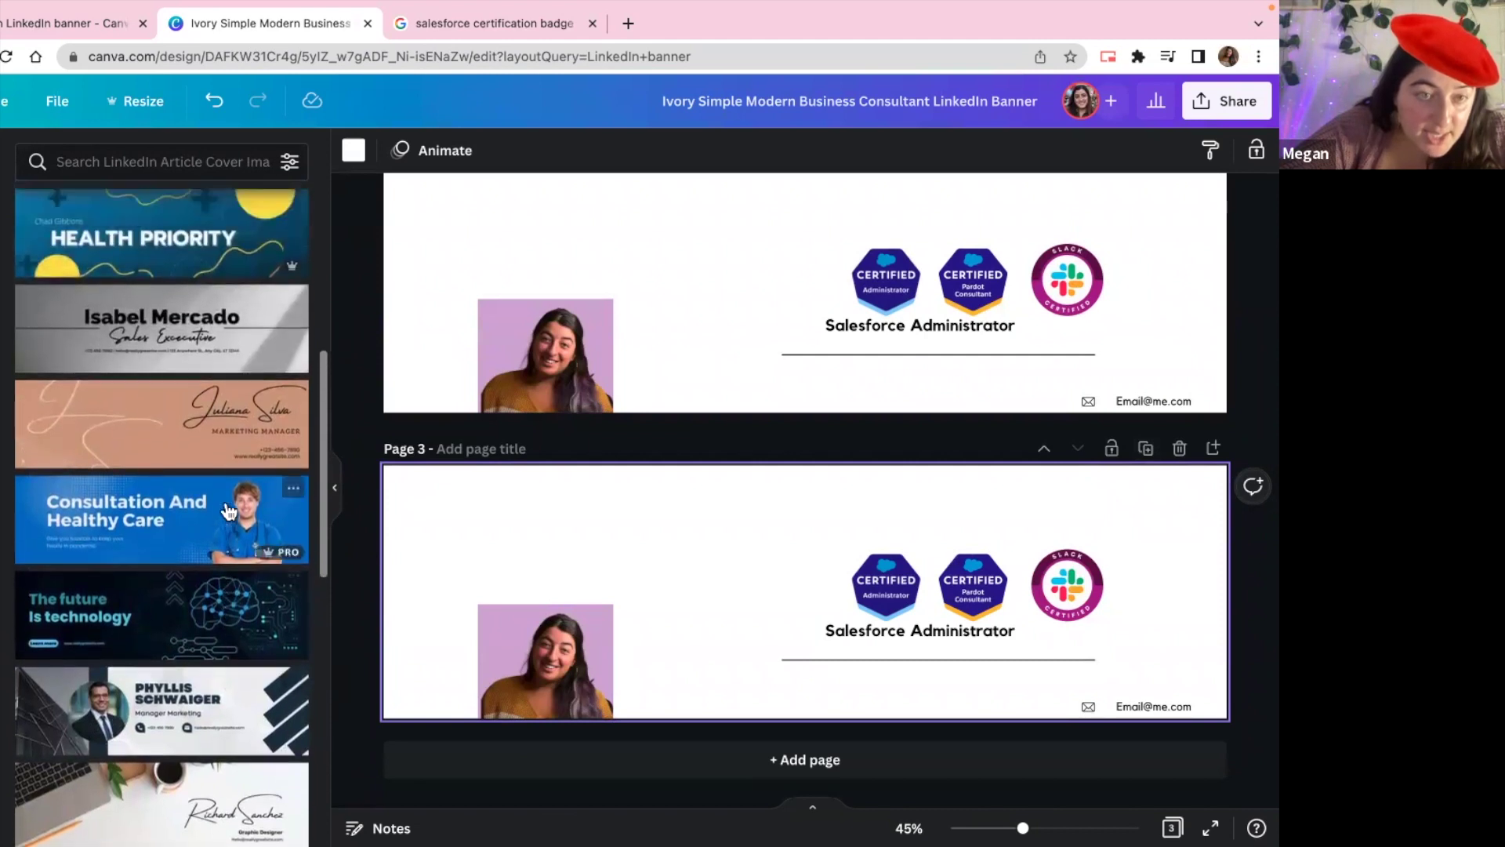
pyautogui.click(182, 492)
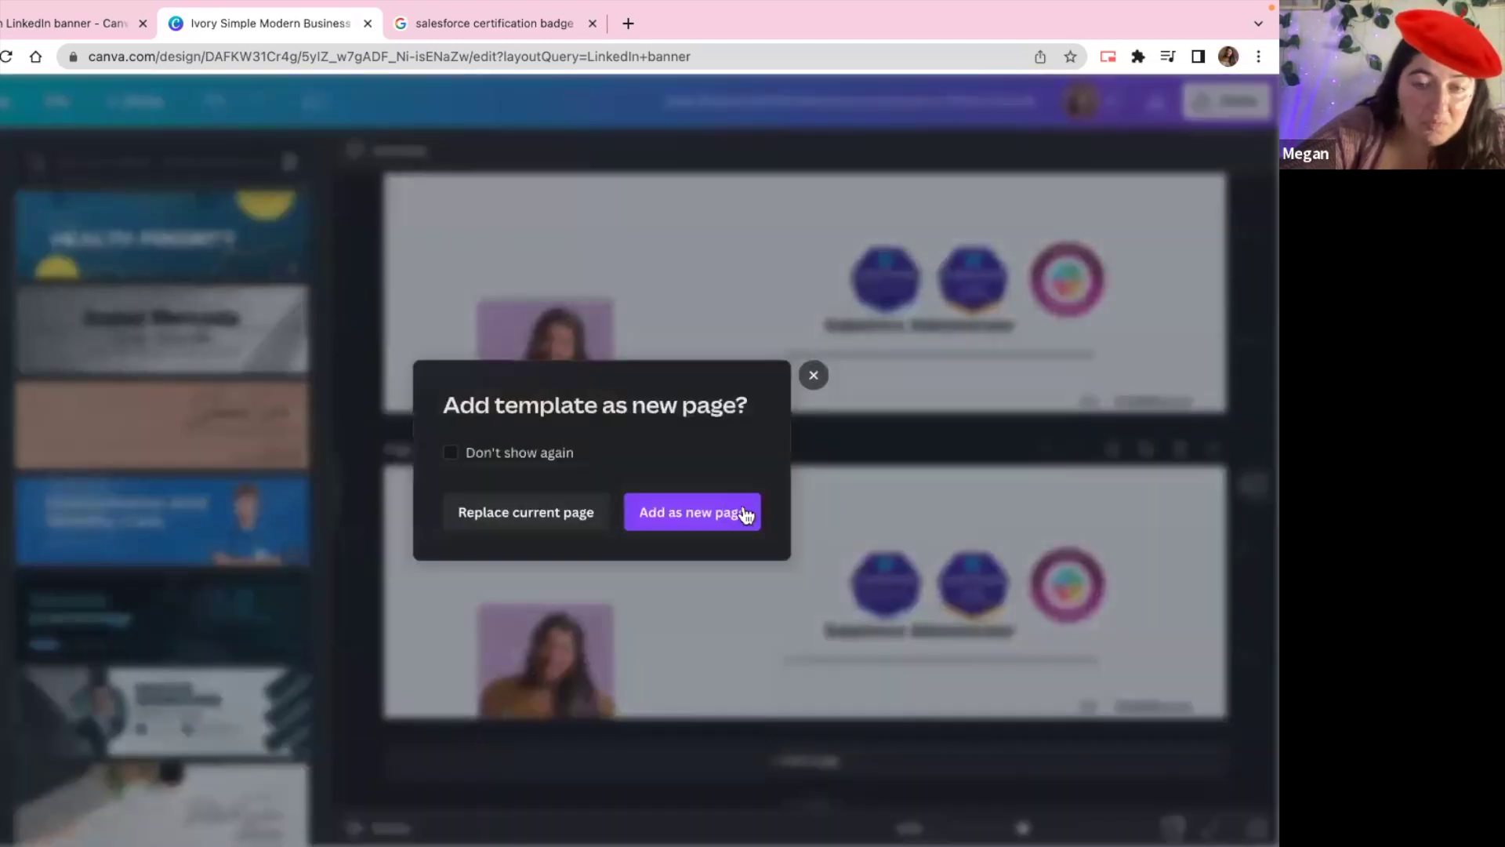
pyautogui.click(731, 520)
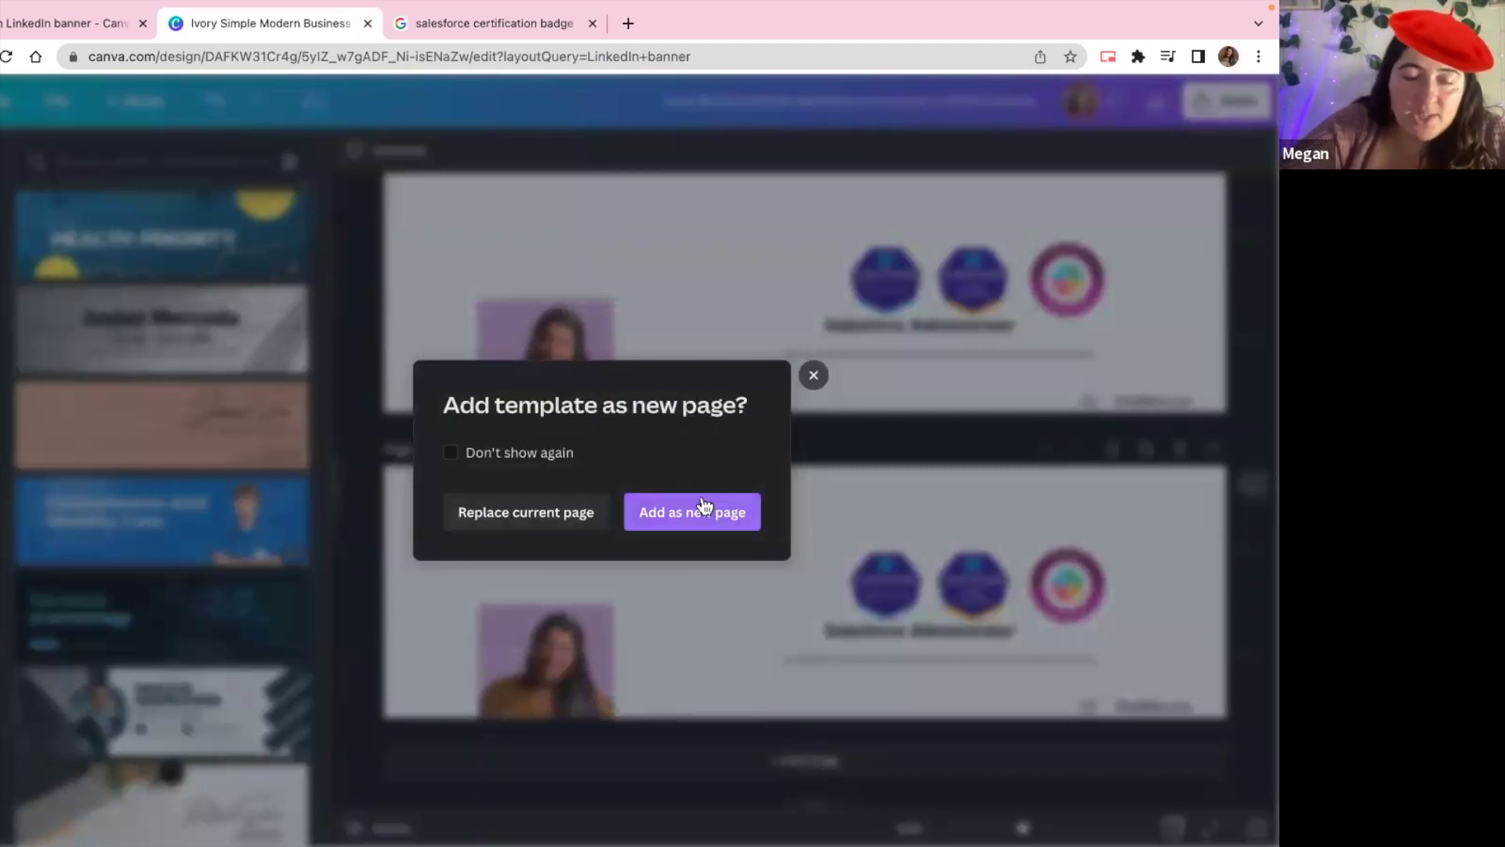
pyautogui.click(579, 517)
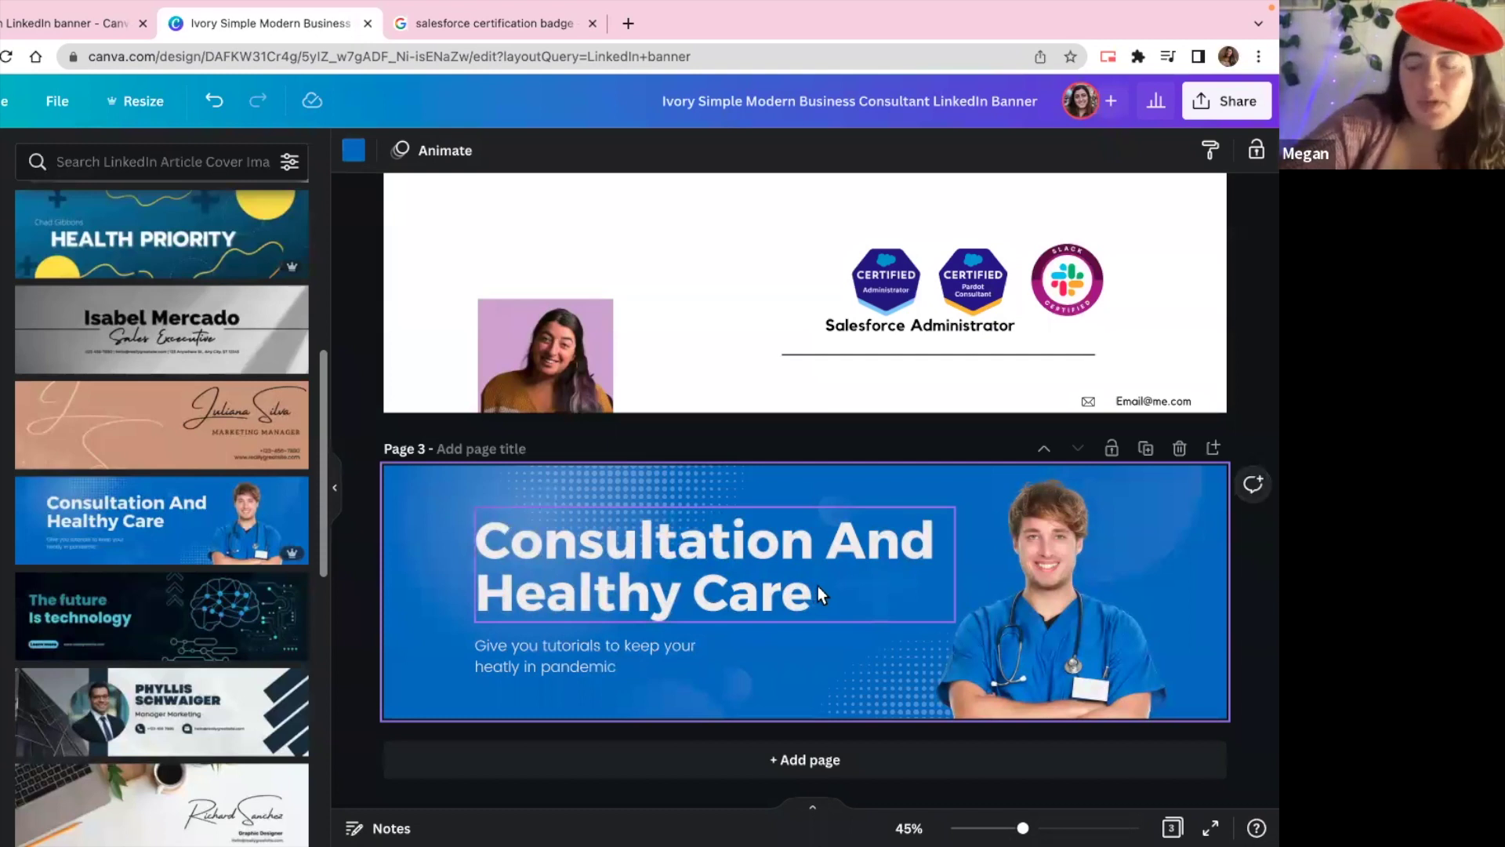
pyautogui.scroll(1, 817, 587)
pyautogui.scroll(1, 864, 579)
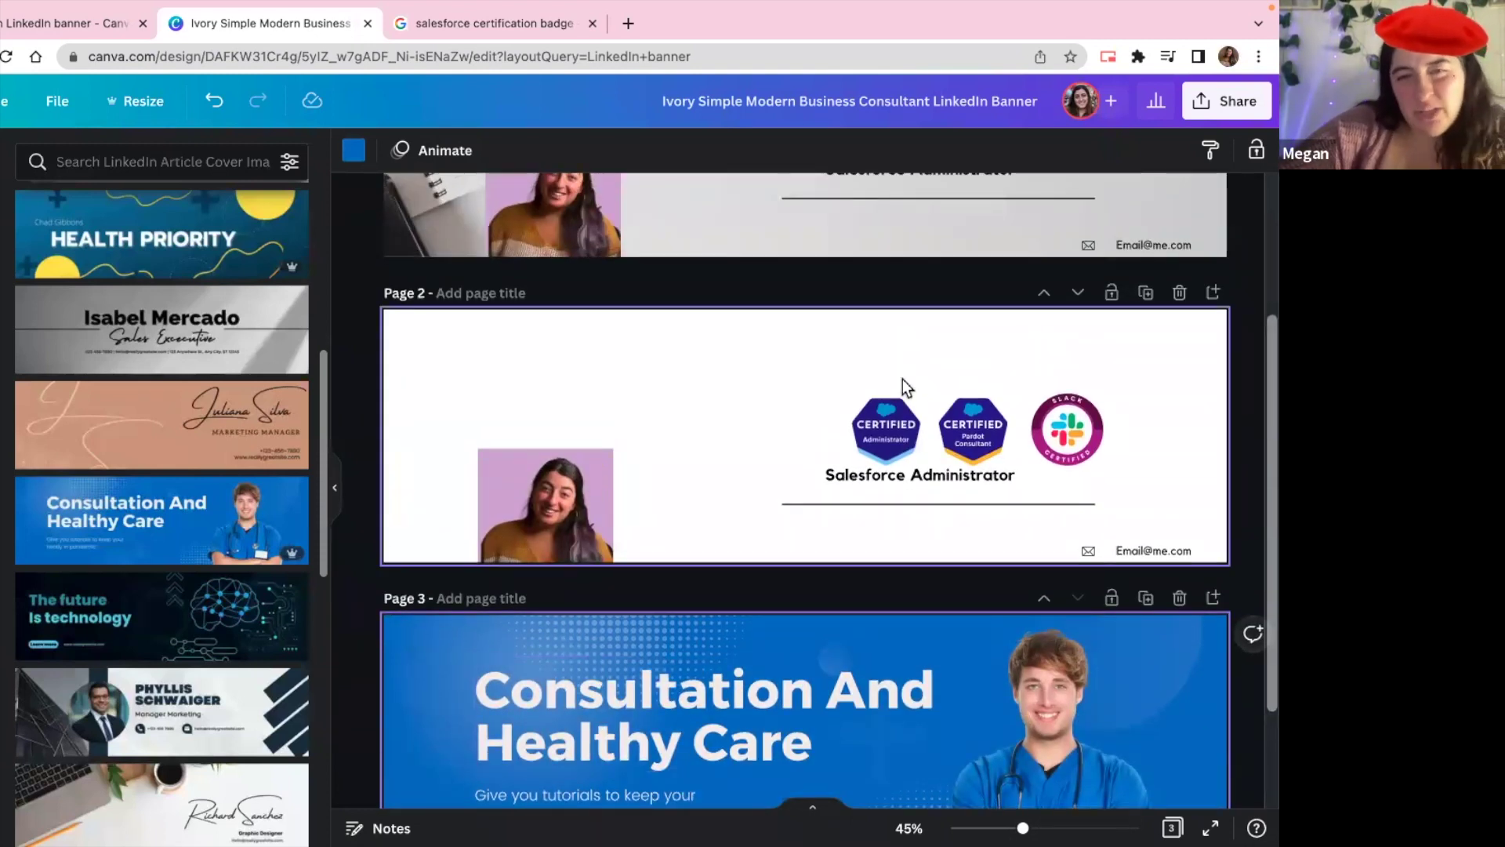
pyautogui.scroll(-2, 930, 377)
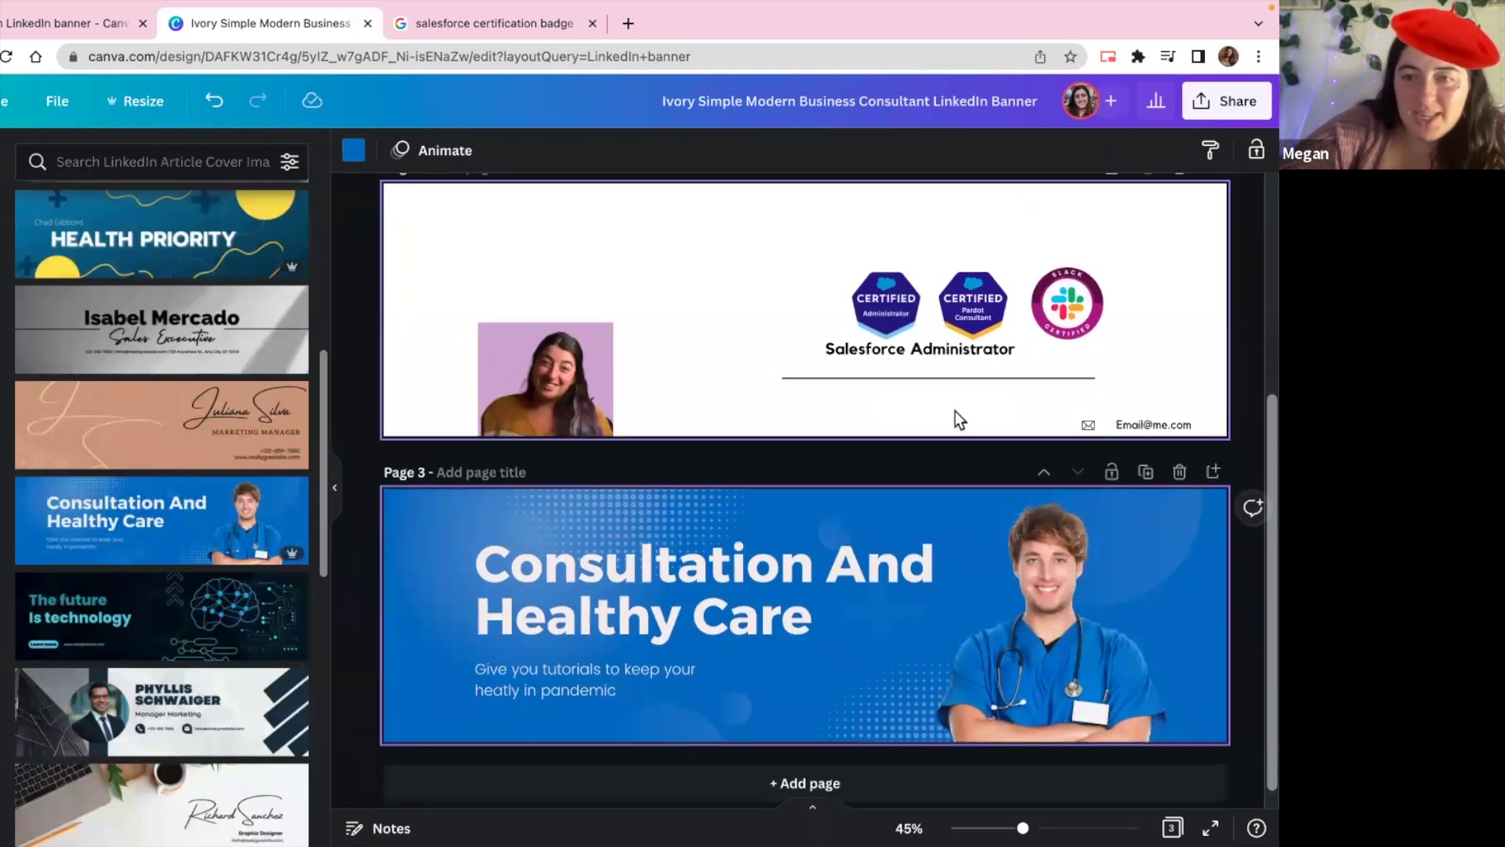
pyautogui.scroll(1, 957, 416)
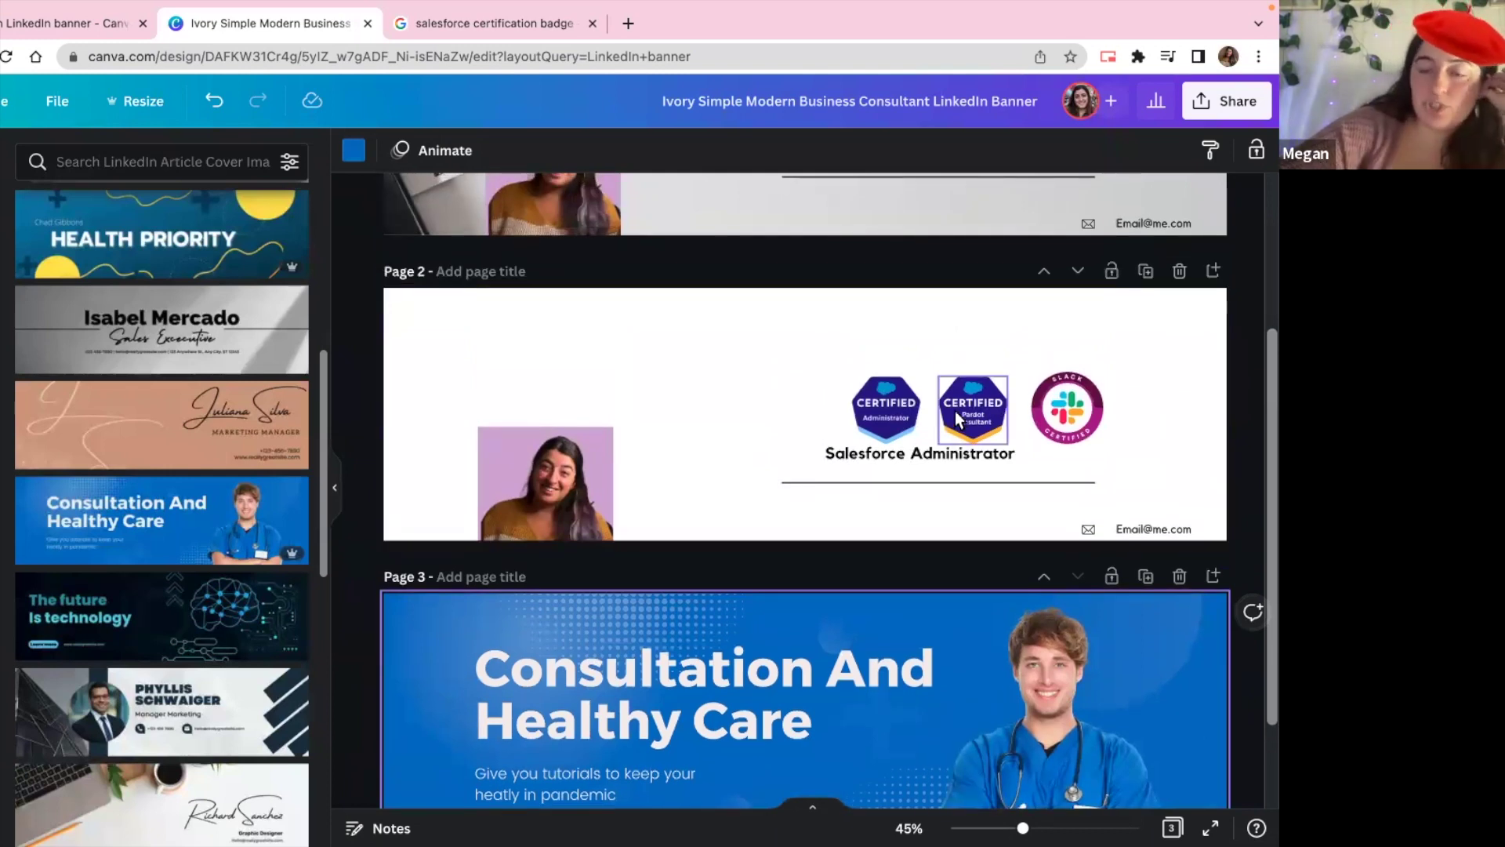
pyautogui.scroll(-1, 927, 463)
# - Delete the Consultation And Healthy Care heading, tagline and nurse photo from page 3
pyautogui.click(658, 629)
pyautogui.press('Delete')
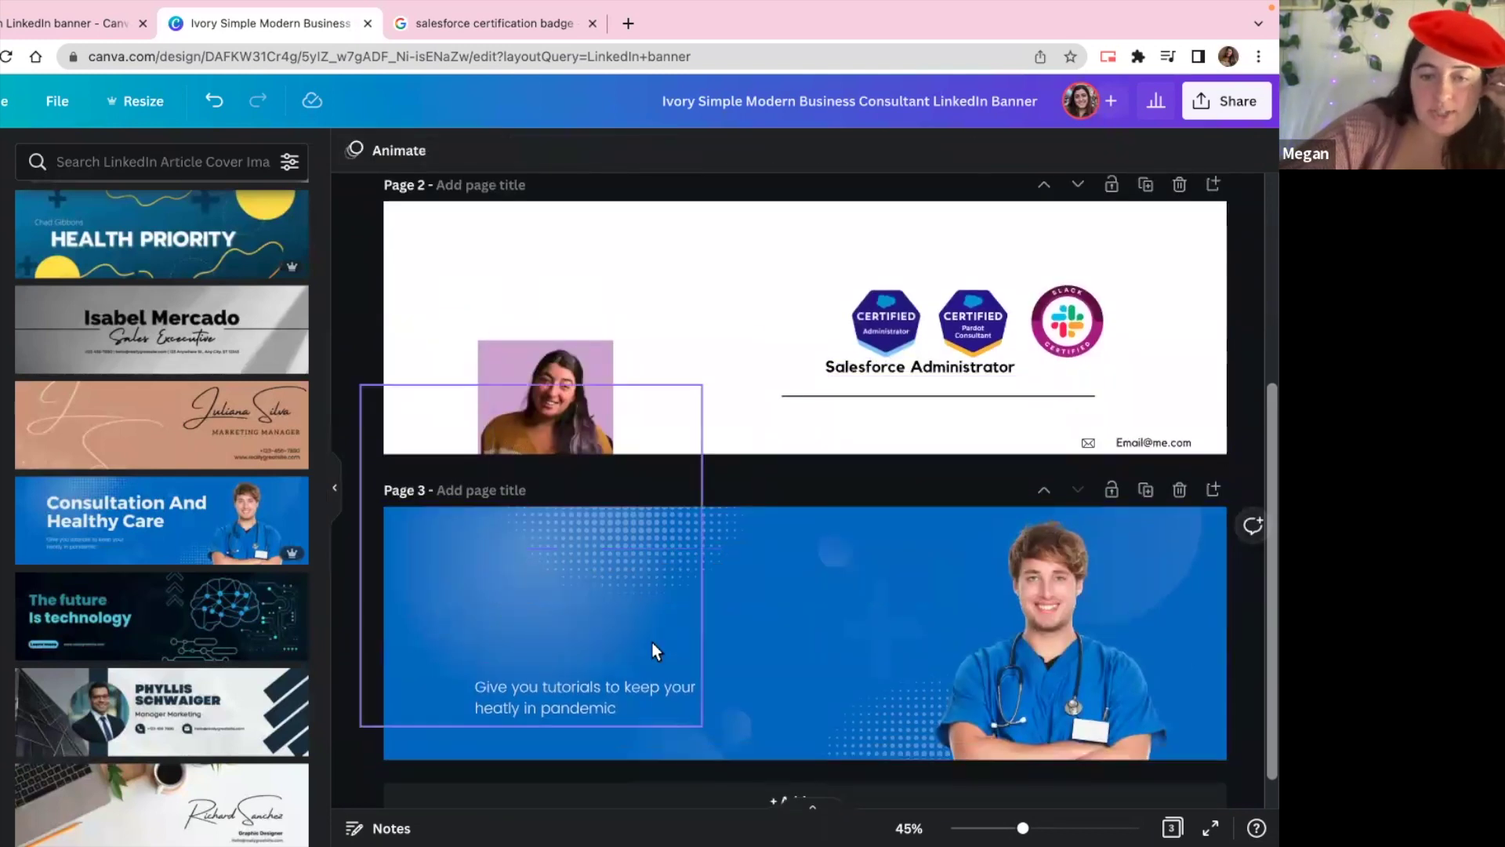
pyautogui.click(588, 693)
pyautogui.press('Delete')
pyautogui.click(1114, 565)
pyautogui.press('Delete')
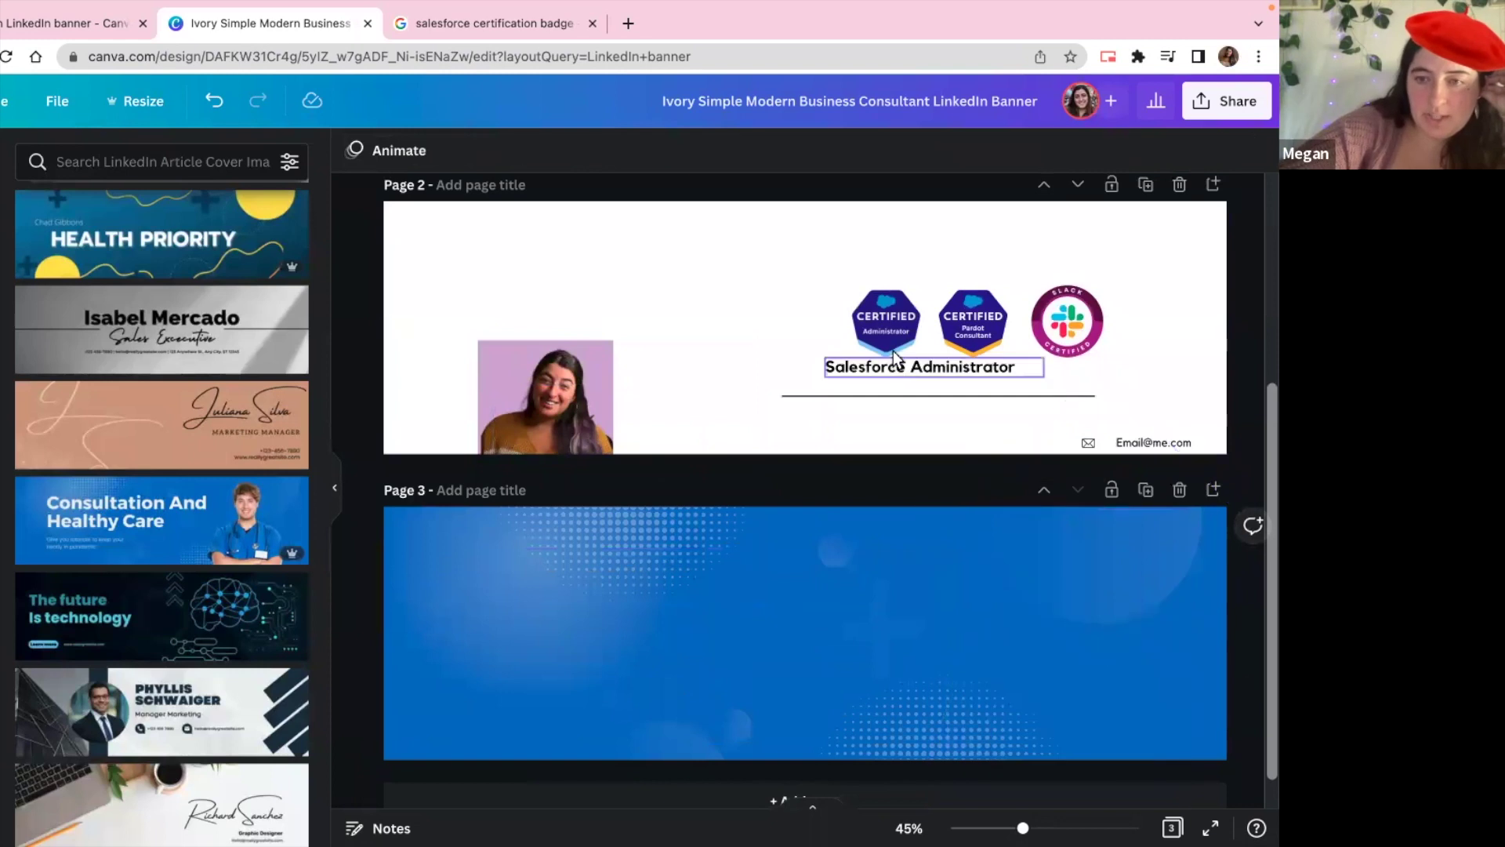
# - Move the Administrator, Pardot Consultant and Slack badges, title and line to page 3
pyautogui.moveTo(897, 356); pyautogui.dragTo(896, 645)
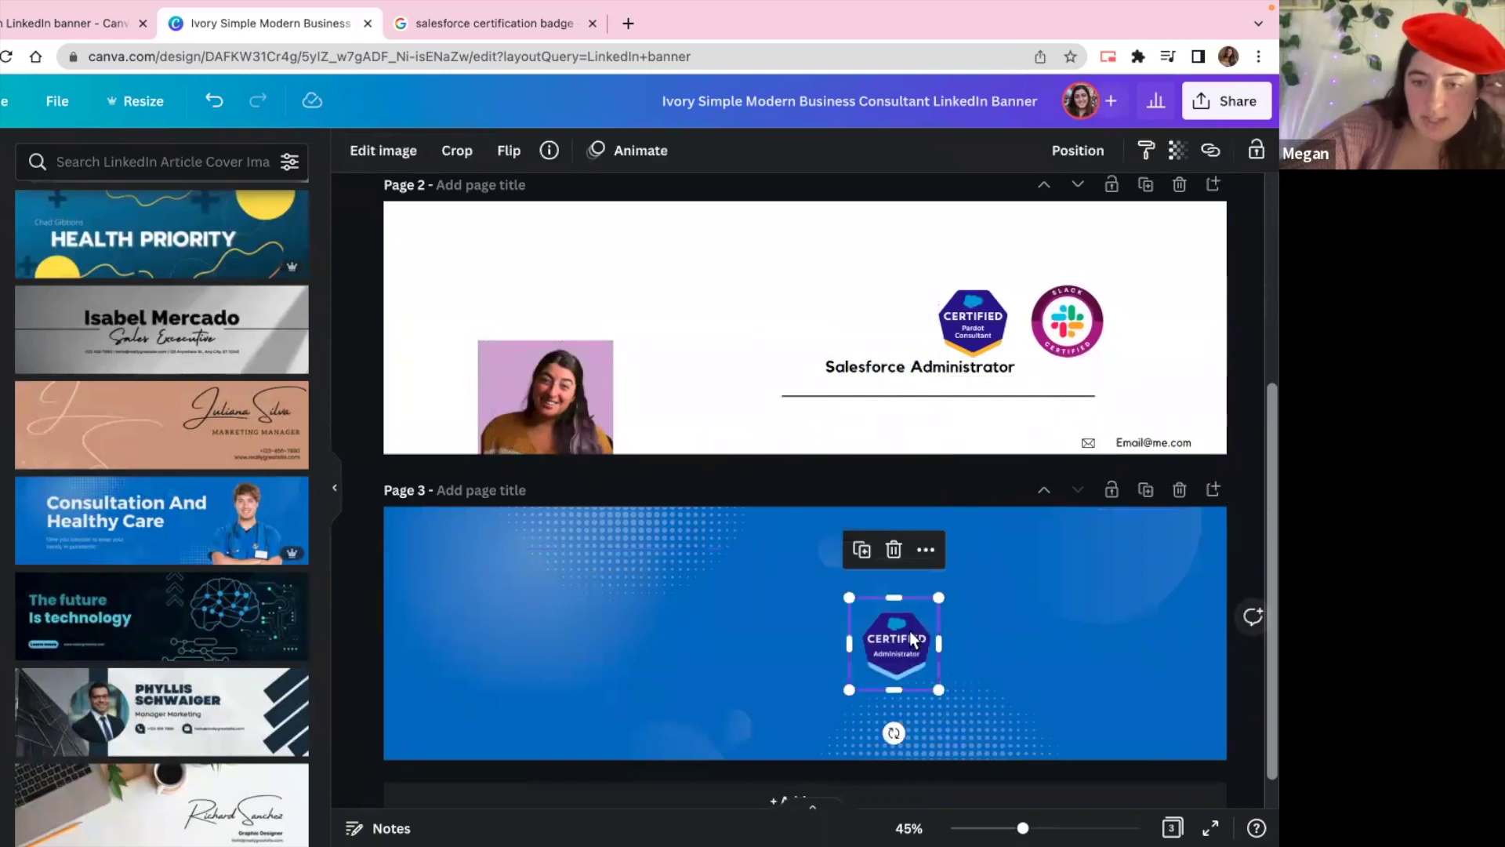
pyautogui.moveTo(973, 320)
pyautogui.mouseDown()
pyautogui.moveTo(974, 671)
pyautogui.moveTo(984, 645)
pyautogui.mouseUp()
pyautogui.moveTo(1067, 320)
pyautogui.mouseDown()
pyautogui.moveTo(1096, 663)
pyautogui.moveTo(1058, 668)
pyautogui.mouseUp()
pyautogui.click(942, 716)
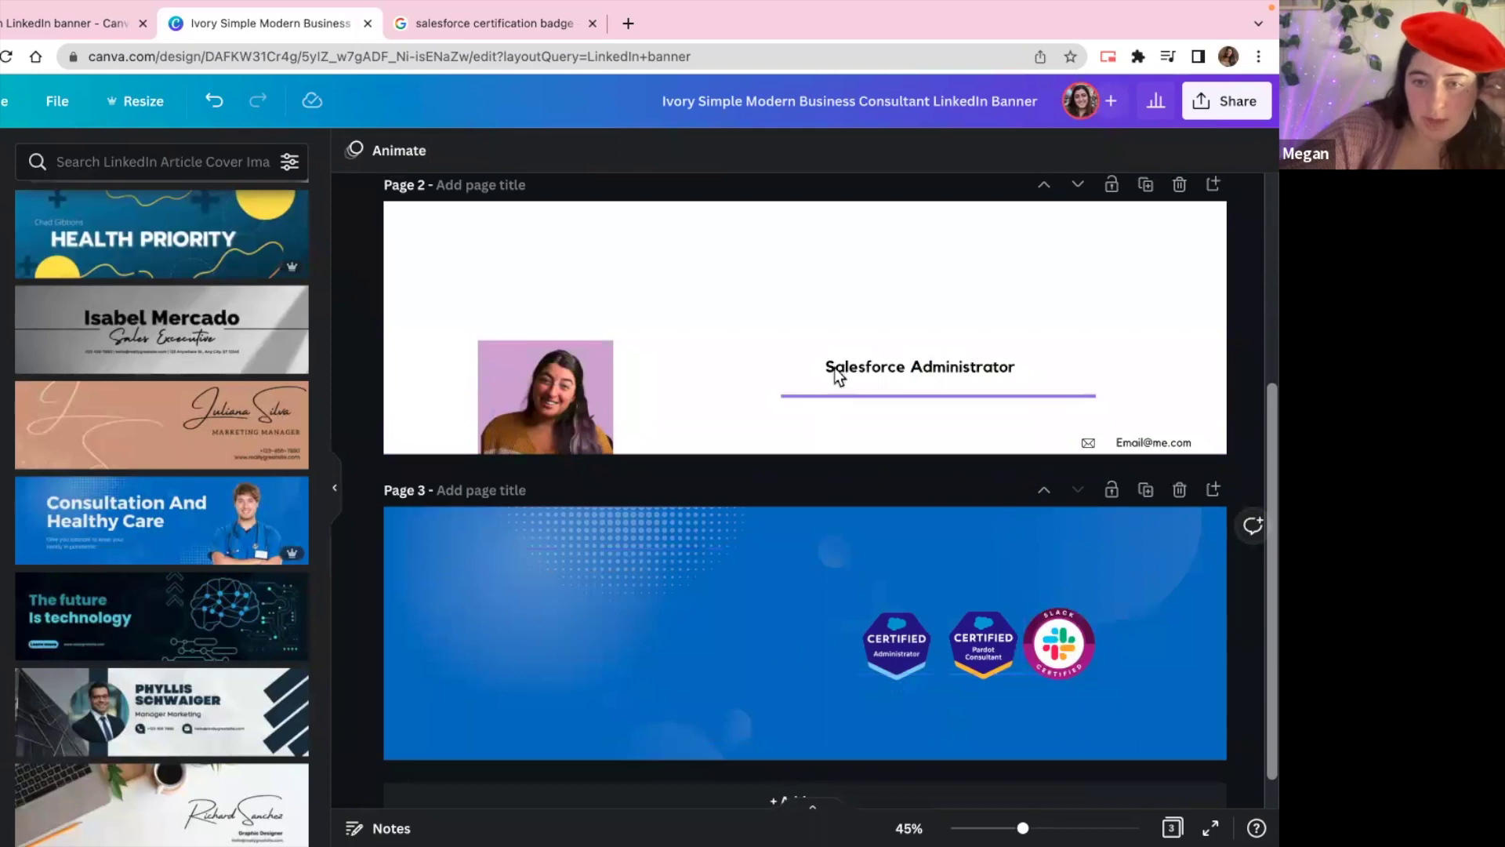
pyautogui.moveTo(833, 368)
pyautogui.mouseDown()
pyautogui.moveTo(840, 661)
pyautogui.moveTo(867, 686)
pyautogui.mouseUp()
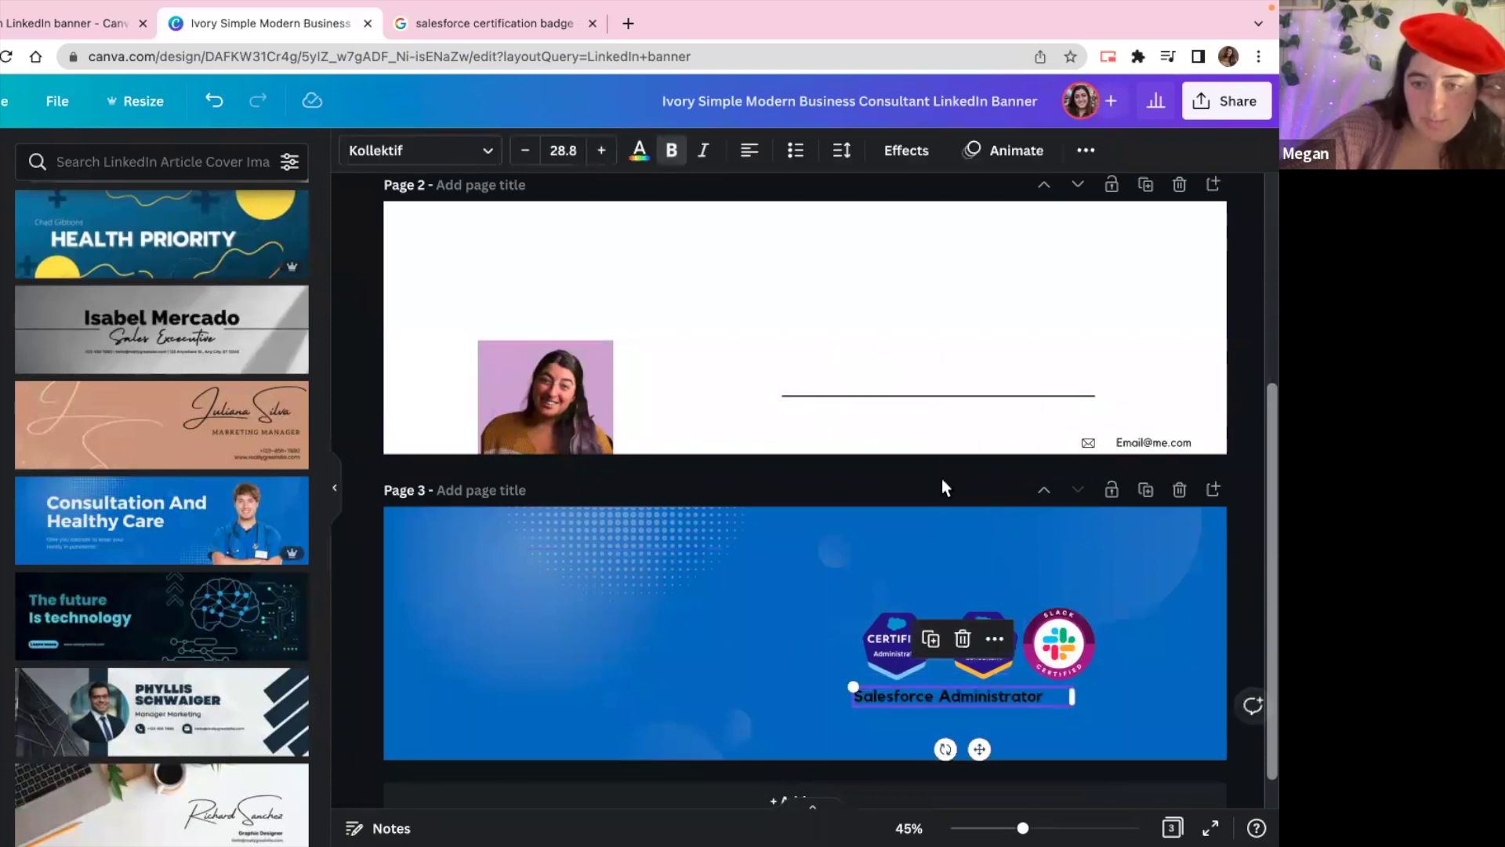
pyautogui.moveTo(935, 403); pyautogui.dragTo(930, 716)
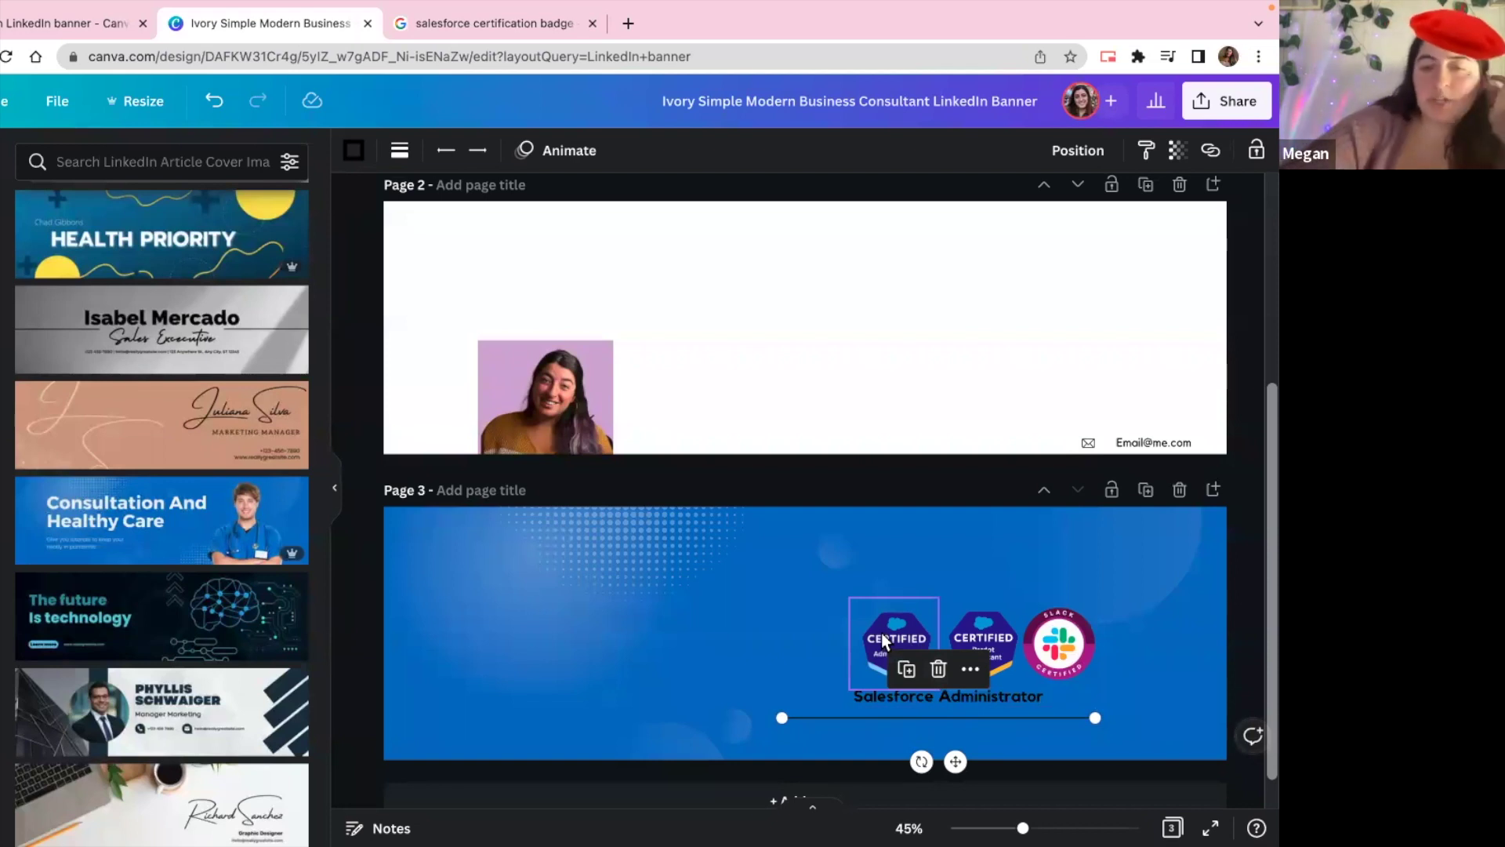
pyautogui.scroll(-1, 1118, 373)
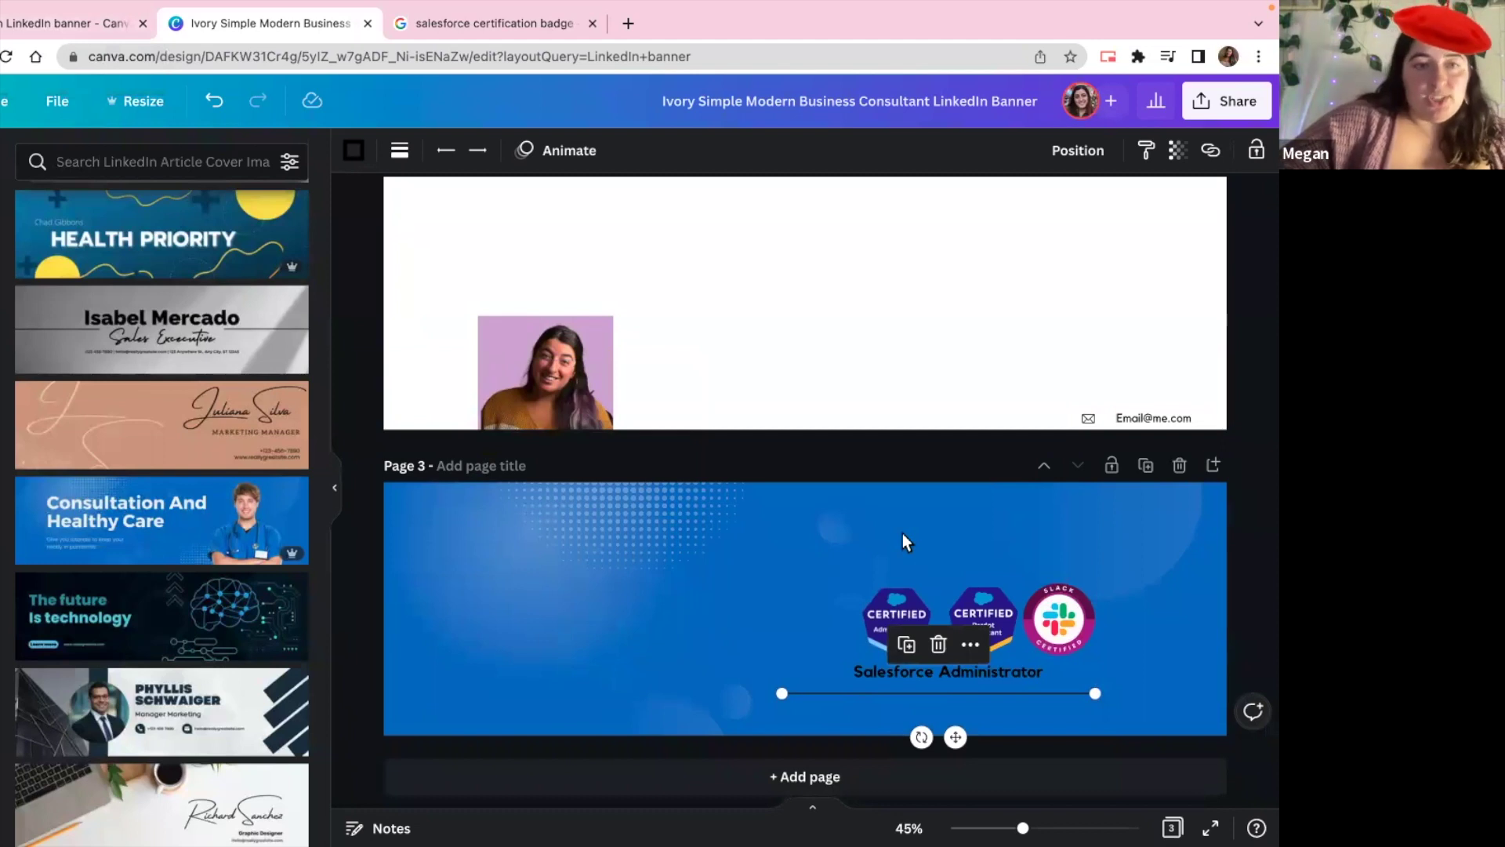
pyautogui.click(663, 634)
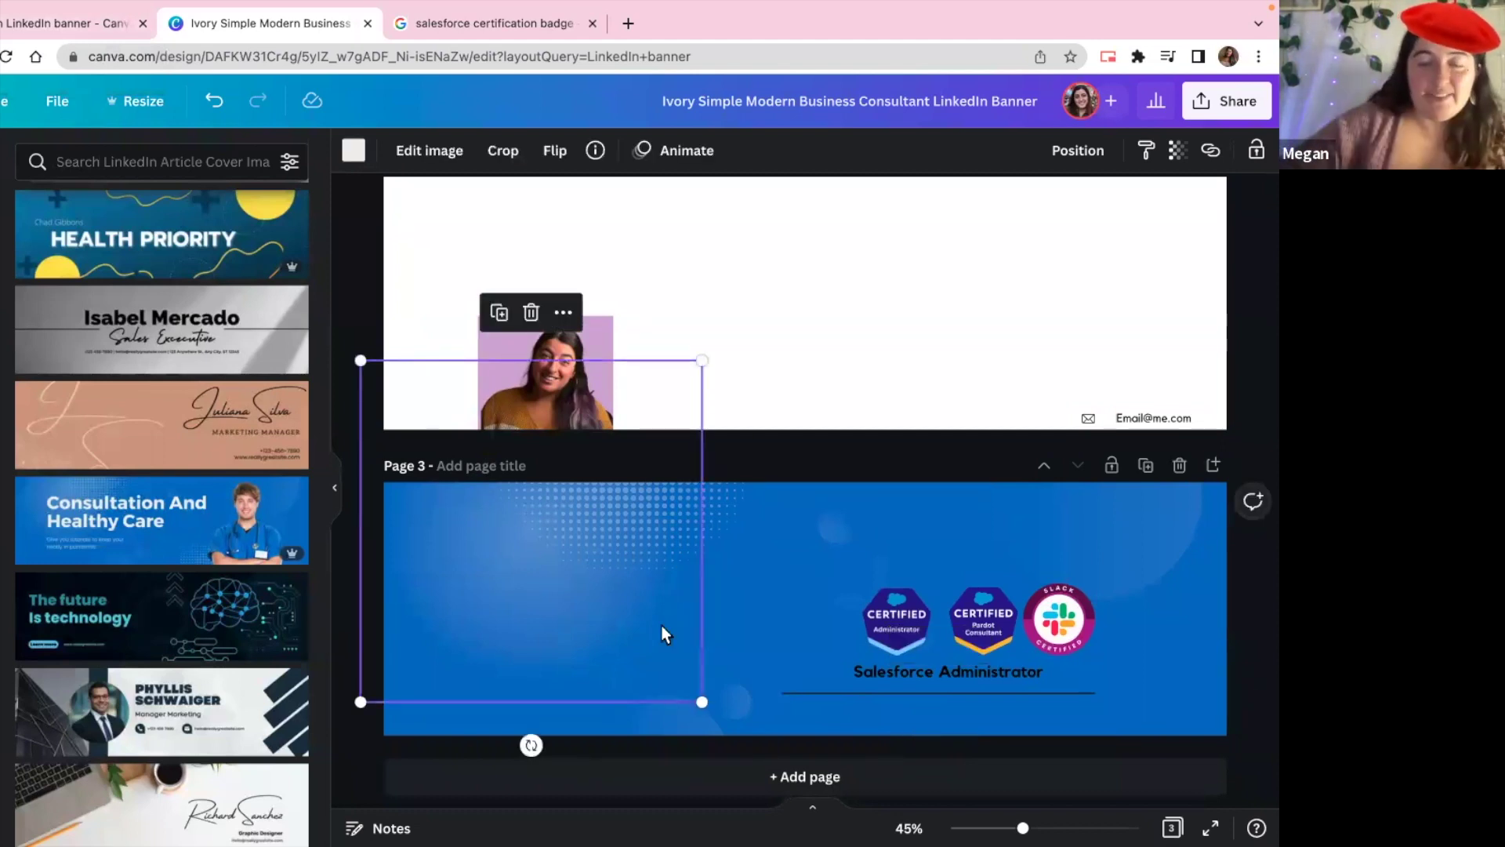
pyautogui.click(1227, 100)
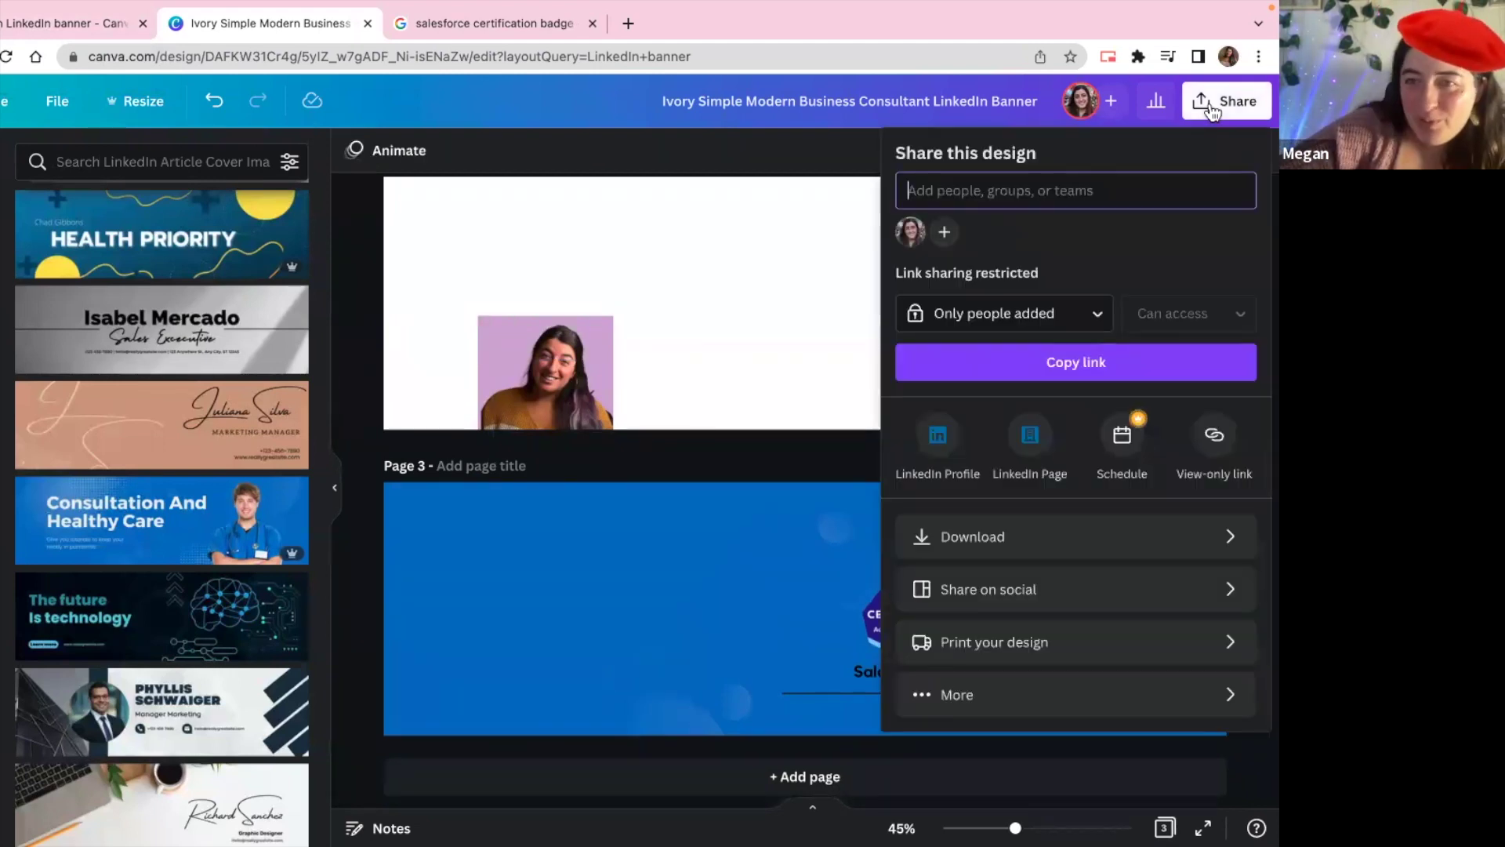
pyautogui.click(1004, 544)
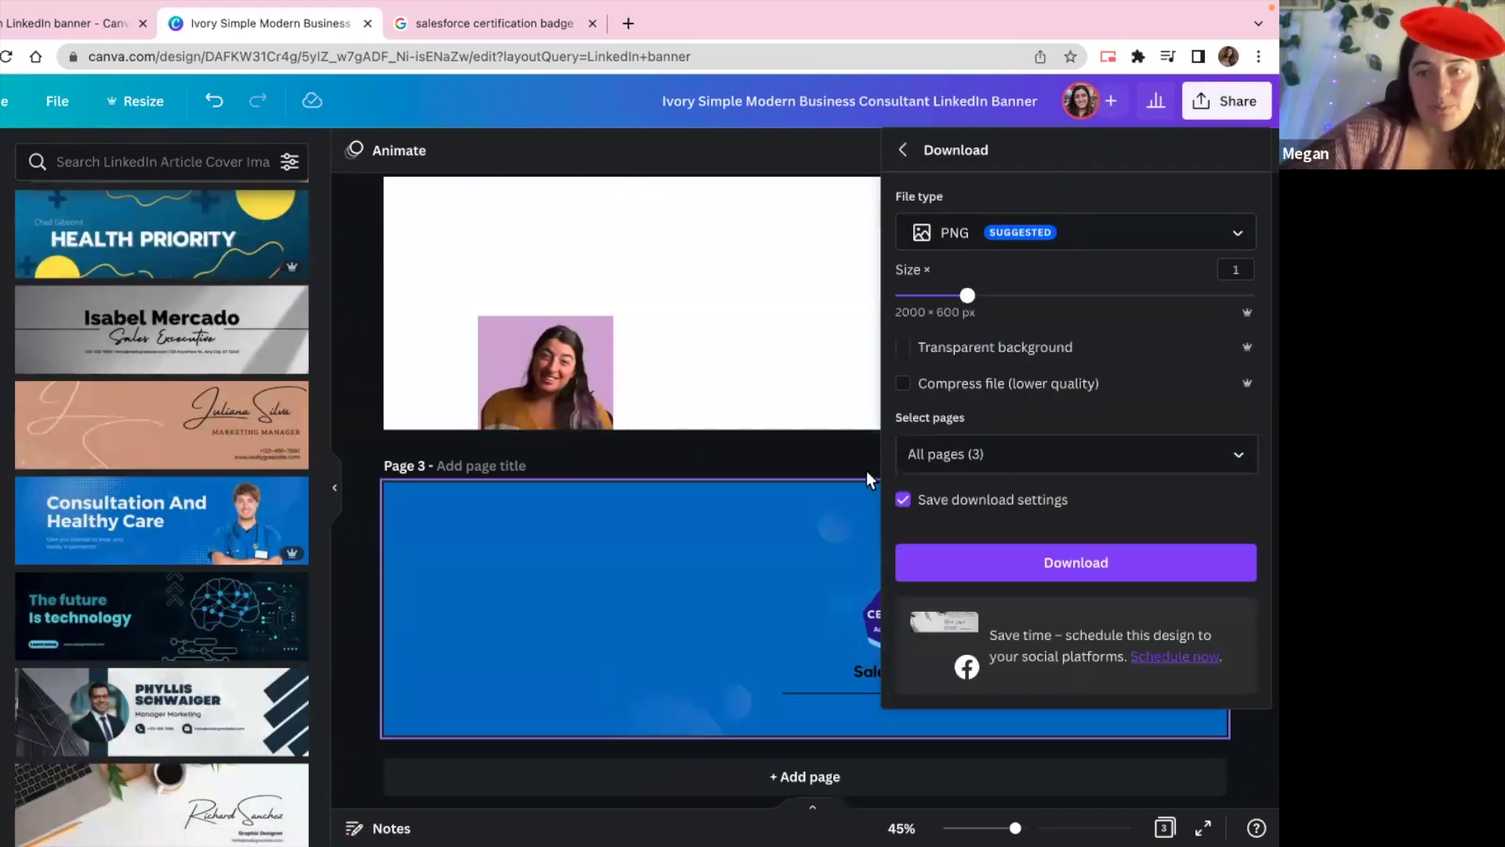
pyautogui.click(977, 236)
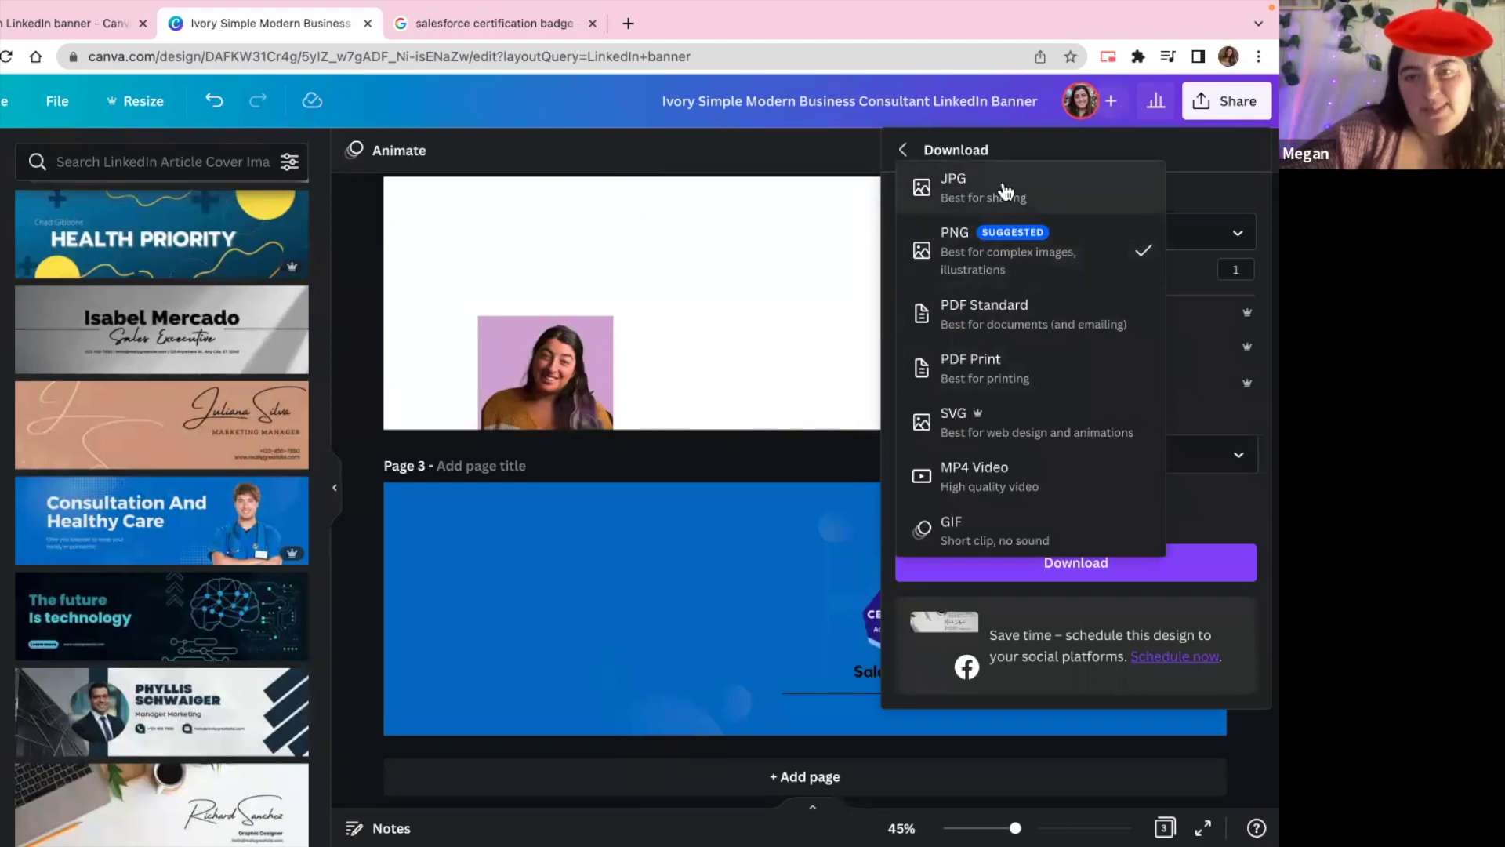
pyautogui.click(735, 619)
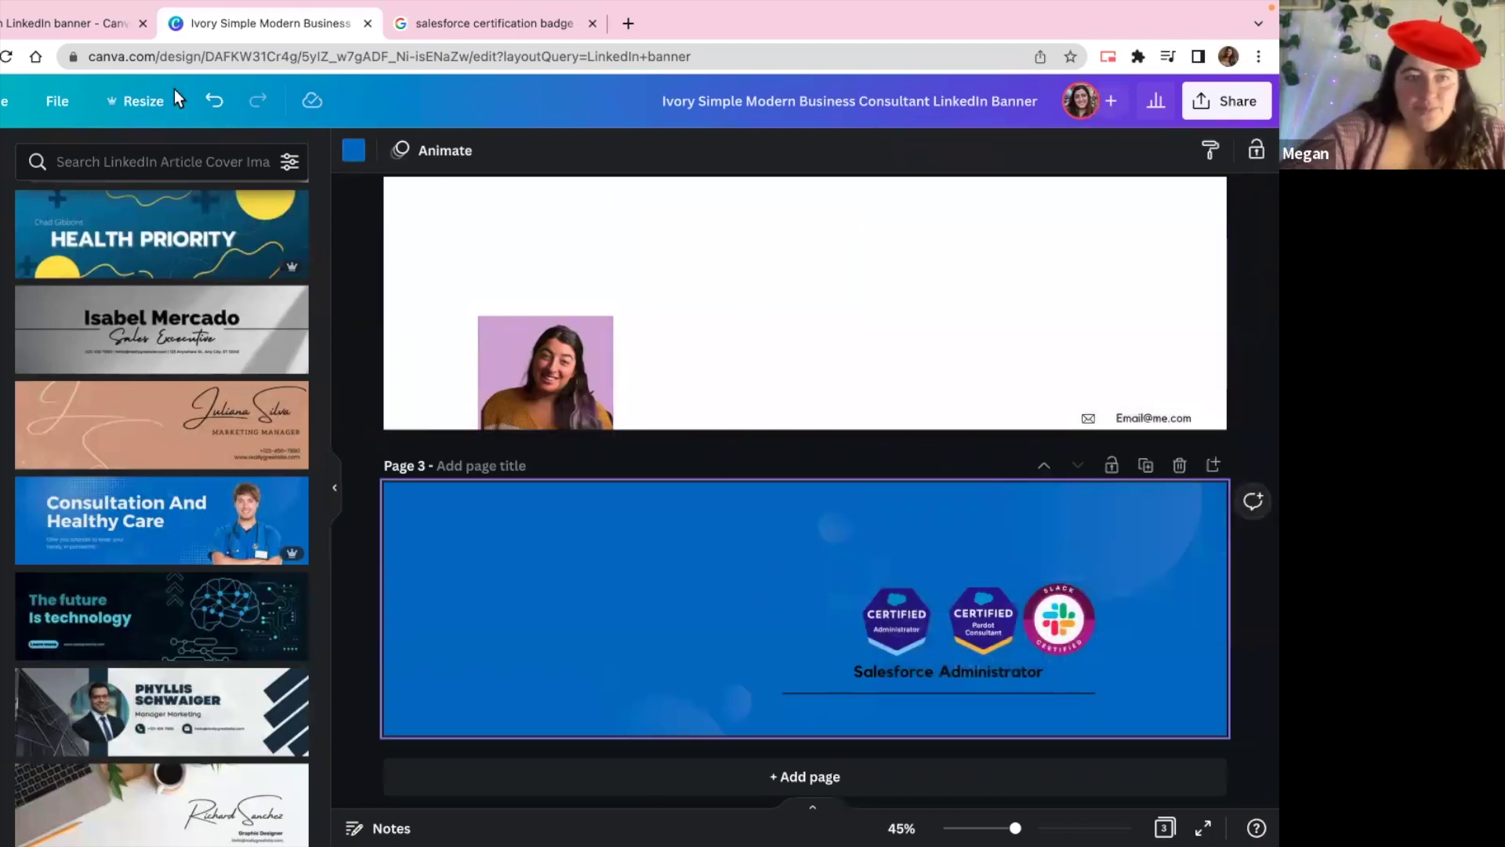
pyautogui.click(93, 36)
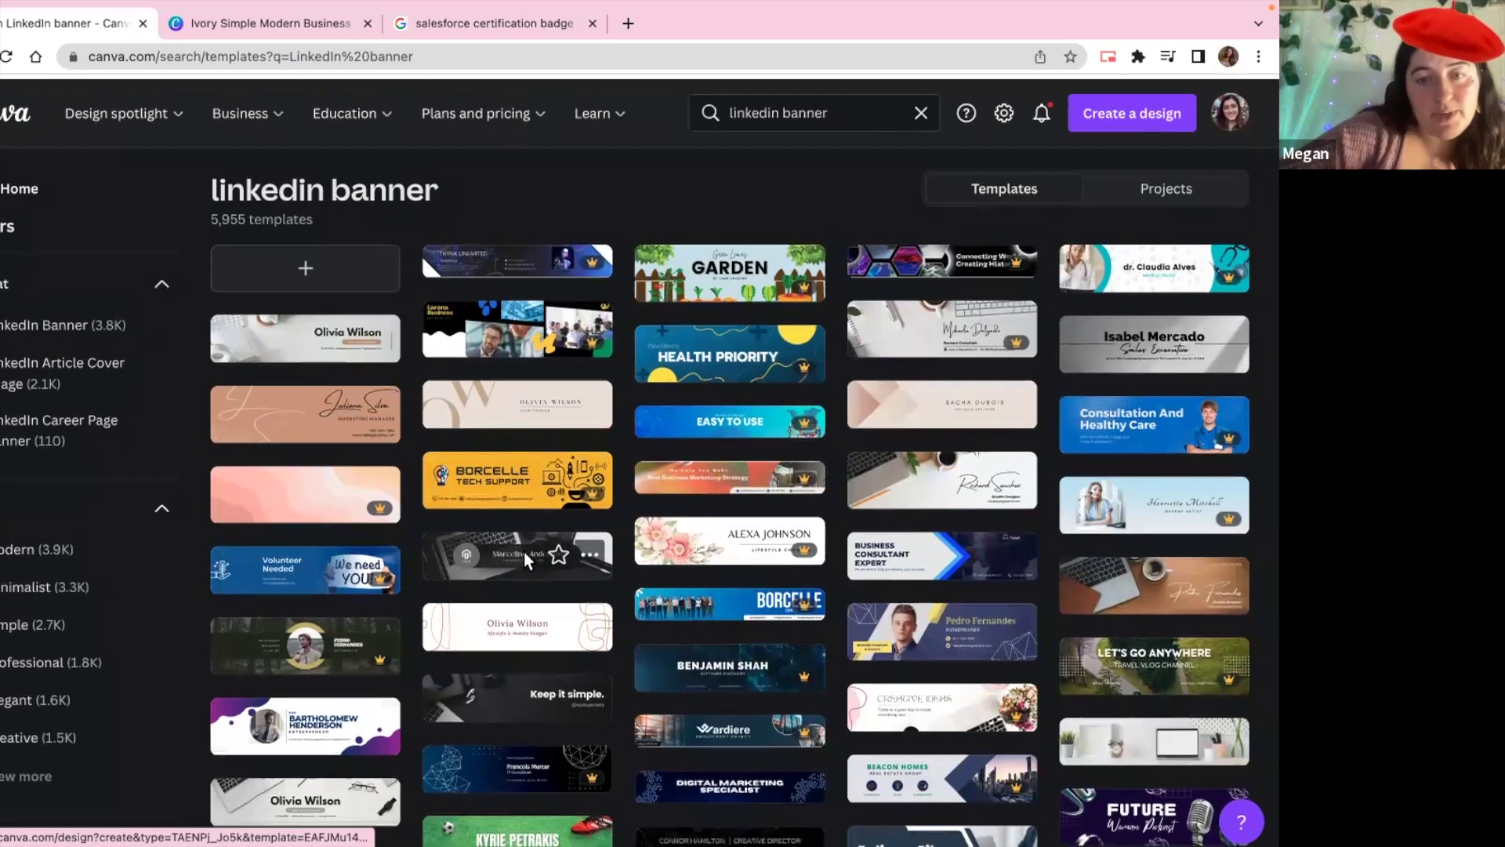
pyautogui.moveTo(517, 551)
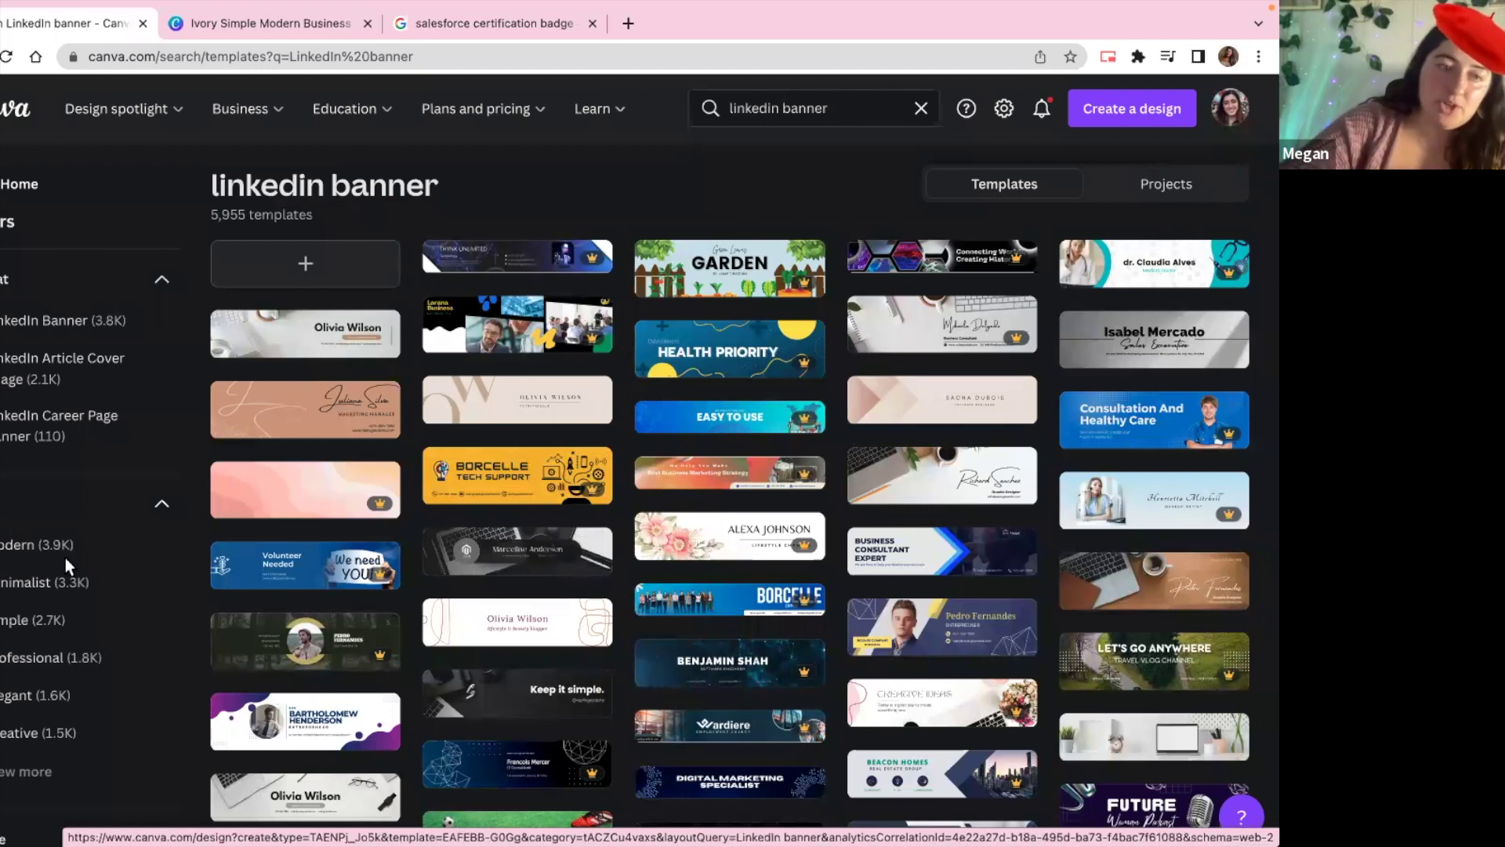
pyautogui.scroll(-3, 67, 567)
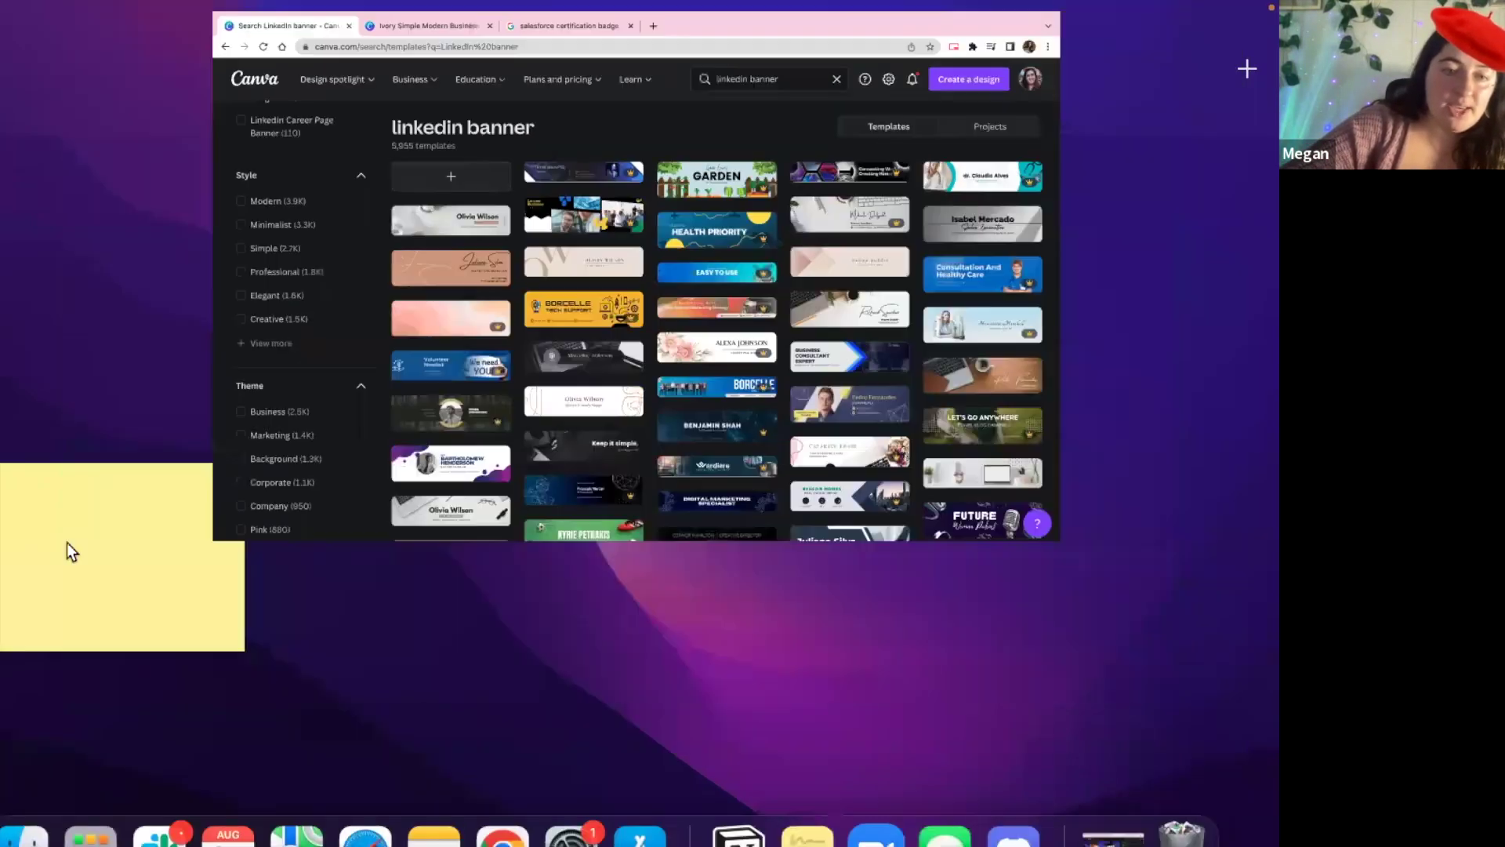
pyautogui.scroll(-1, 66, 658)
pyautogui.click(36, 632)
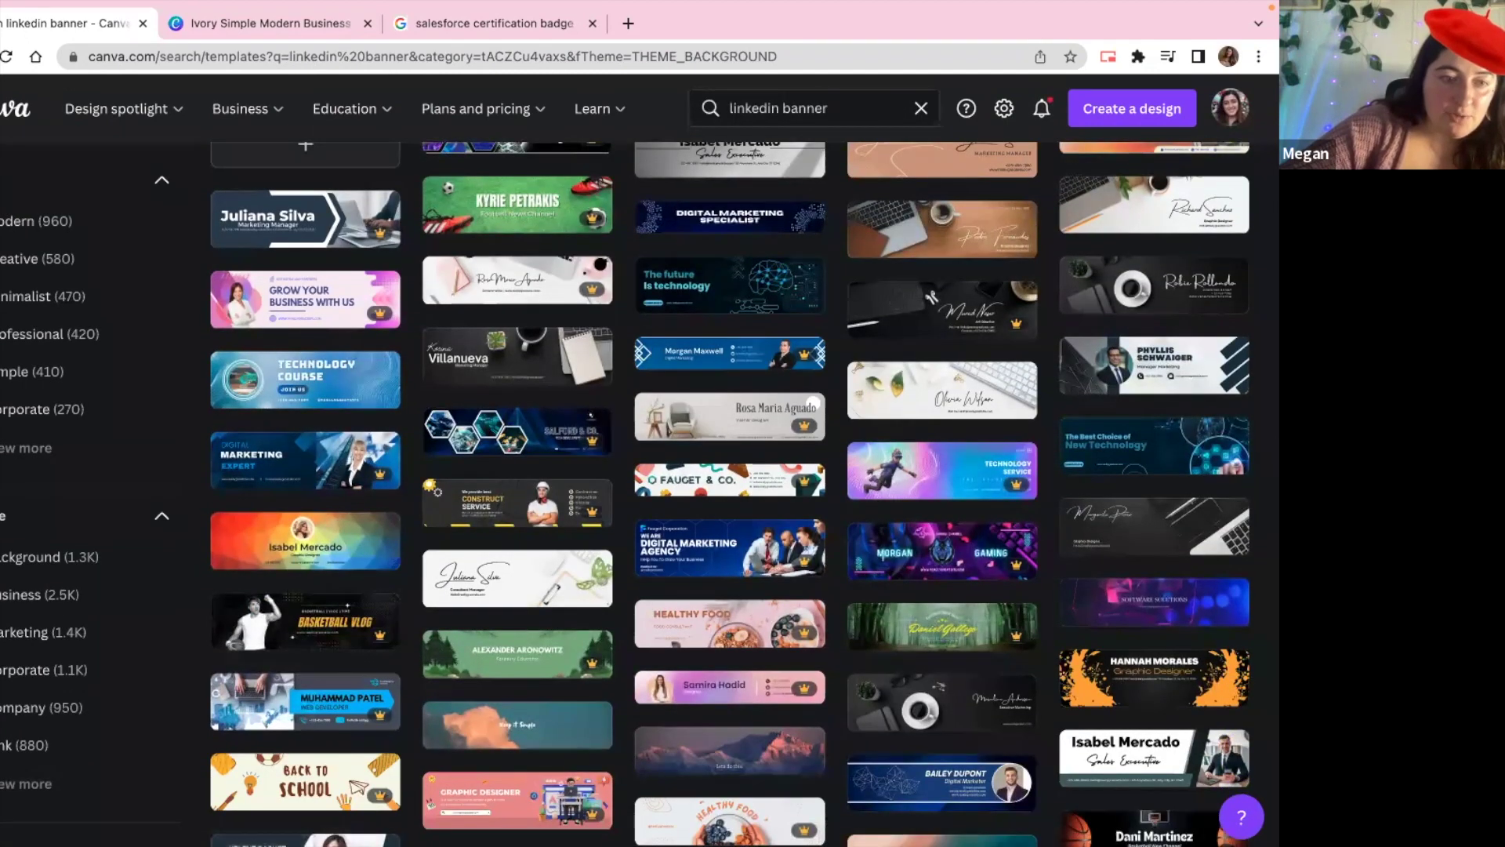
pyautogui.click(42, 632)
pyautogui.click(35, 557)
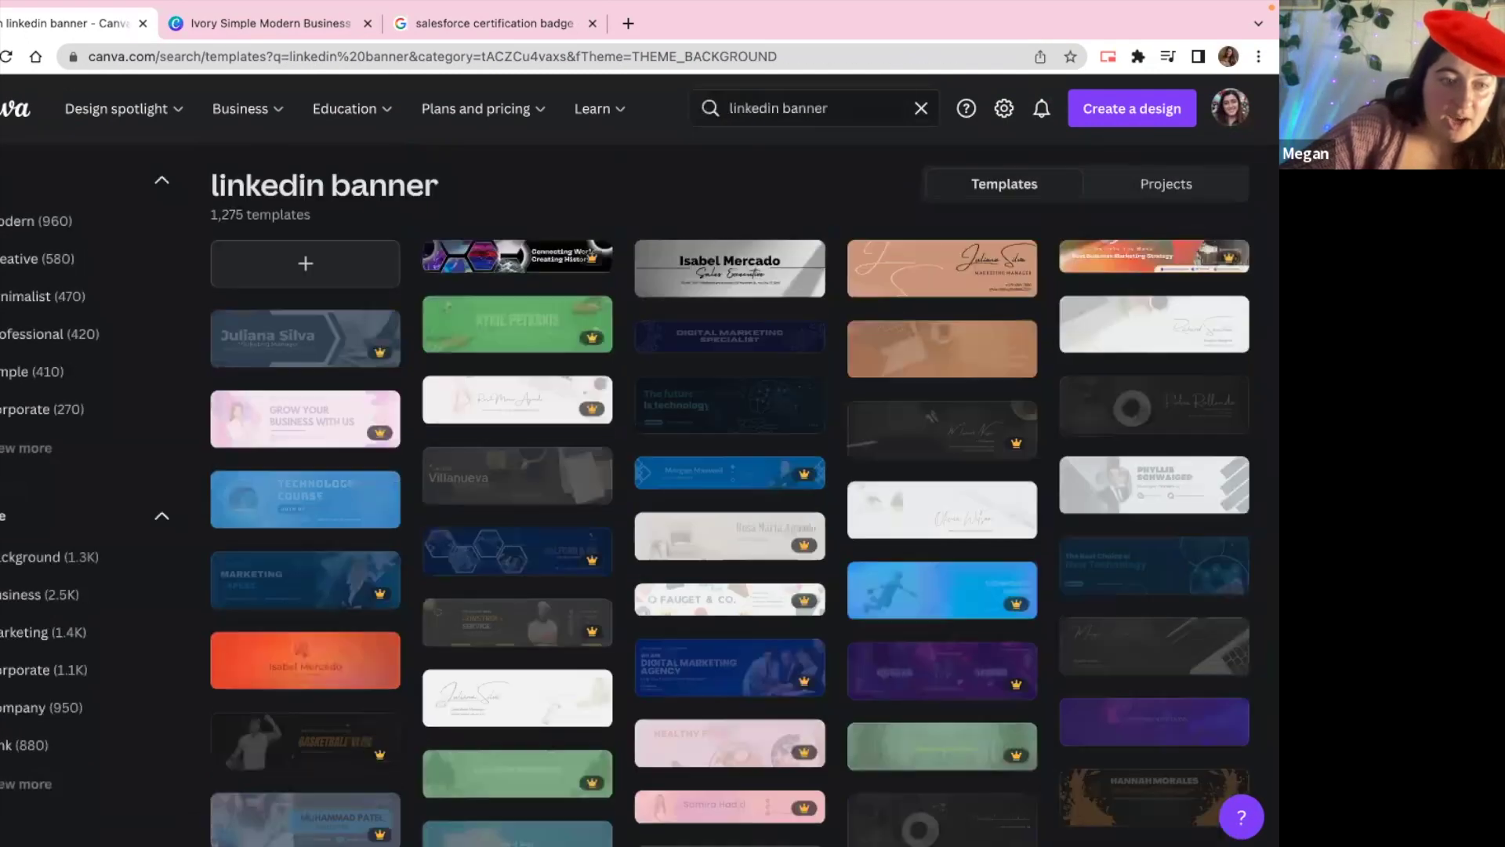
pyautogui.hotkey('alt', 'Left')
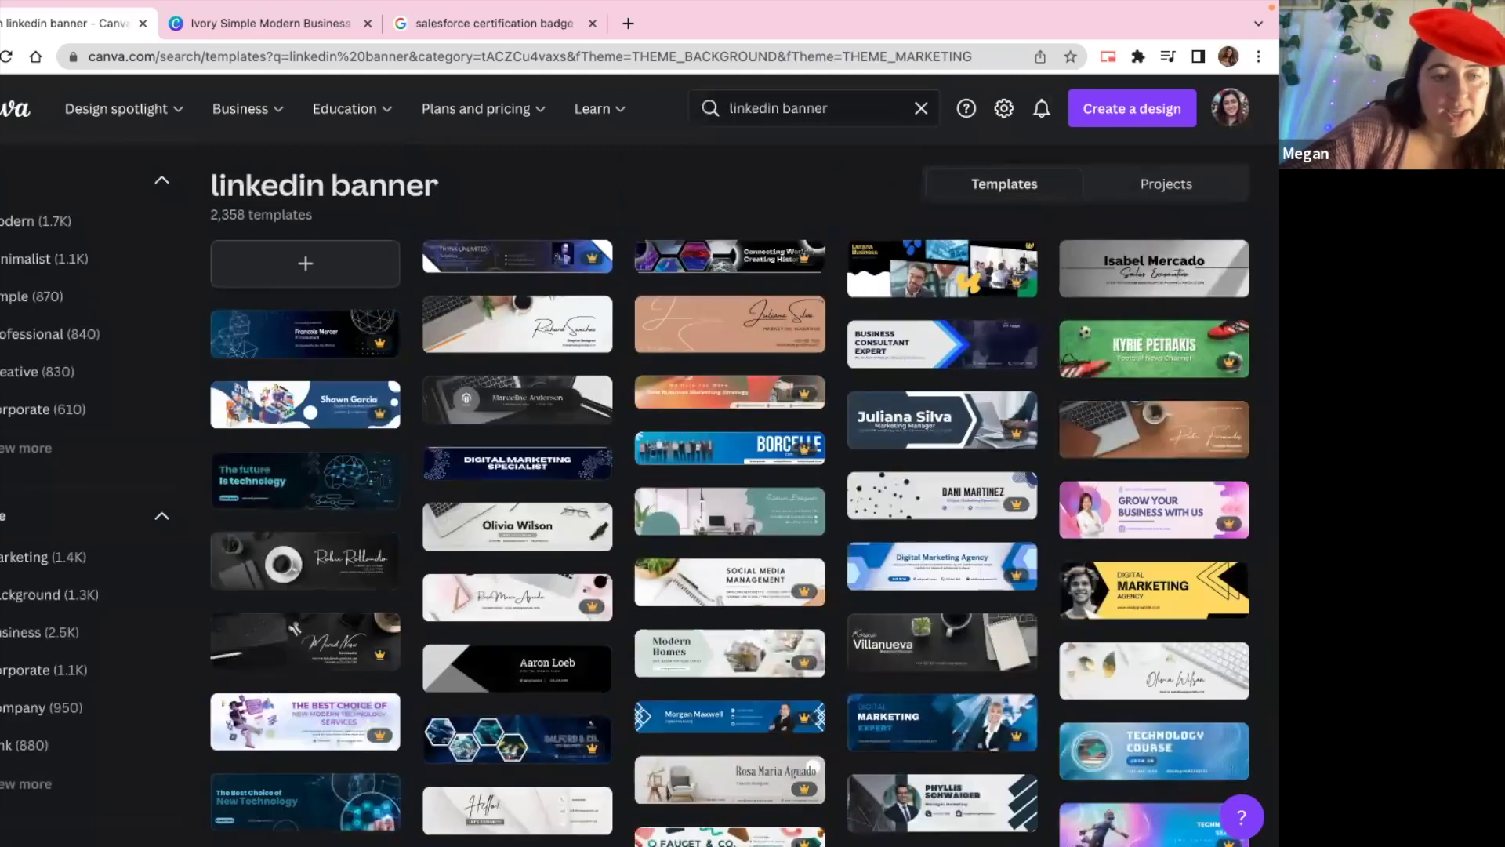
pyautogui.hotkey('alt', 'Left')
pyautogui.hotkey('alt', 'Left')
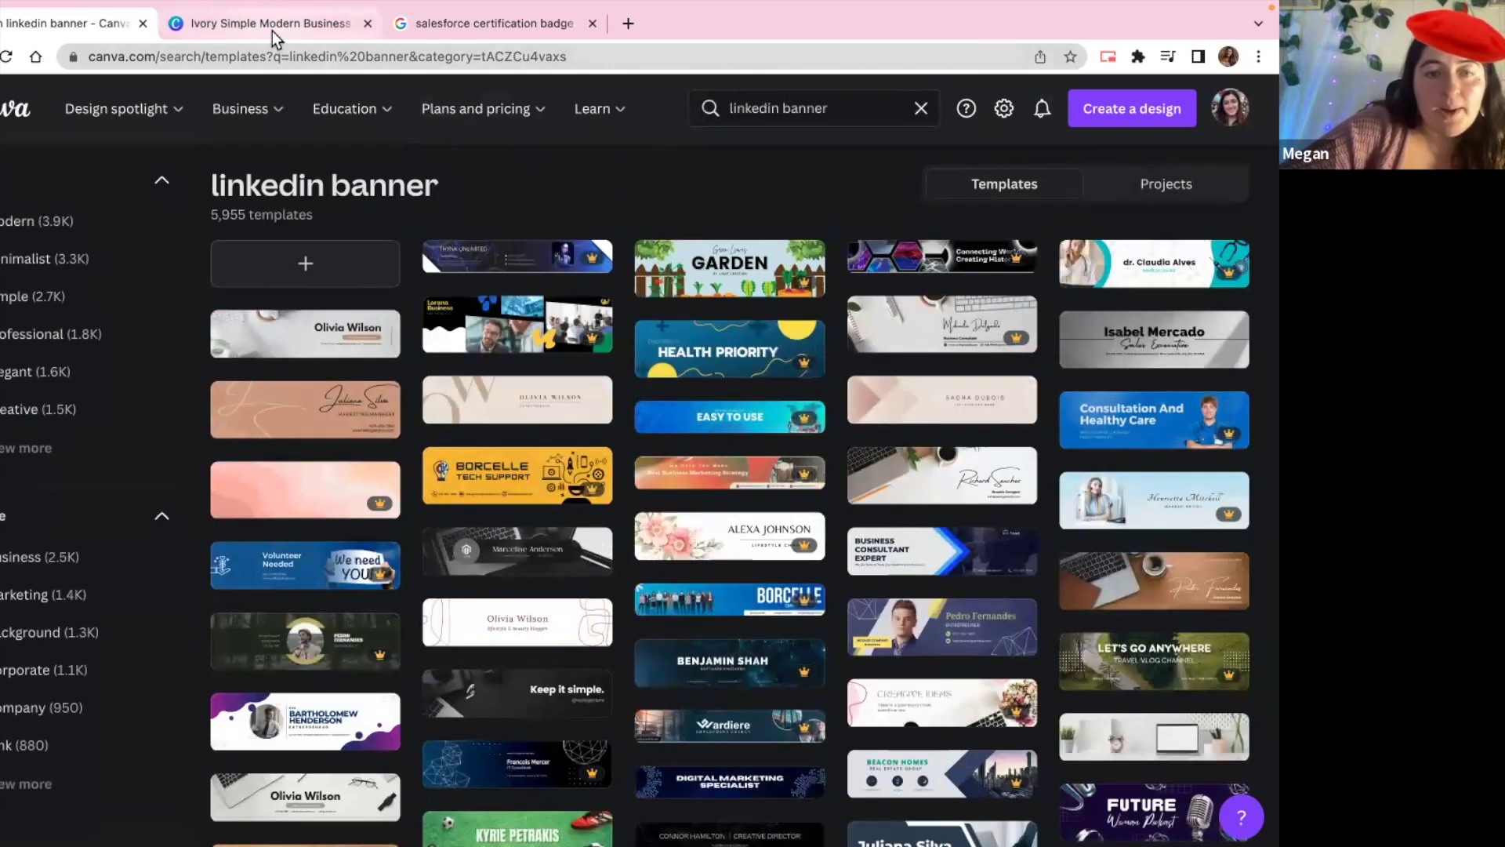
pyautogui.click(271, 26)
pyautogui.scroll(5, 639, 408)
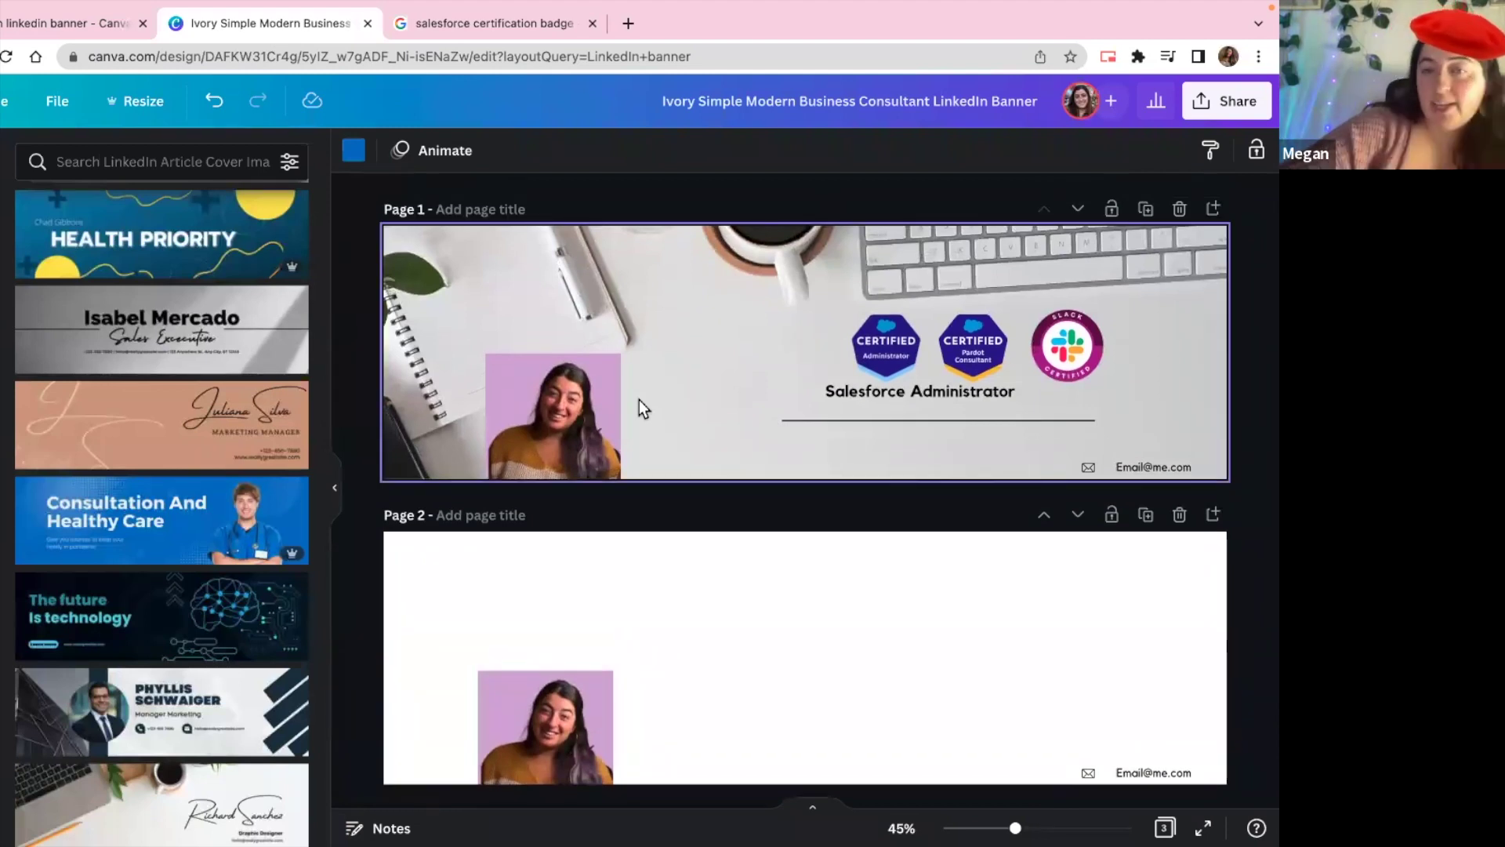
# - Review the Salesforce certification badge image results, then return to the banner design
pyautogui.click(436, 25)
pyautogui.hscroll(5, 832, 484)
pyautogui.scroll(2, 832, 485)
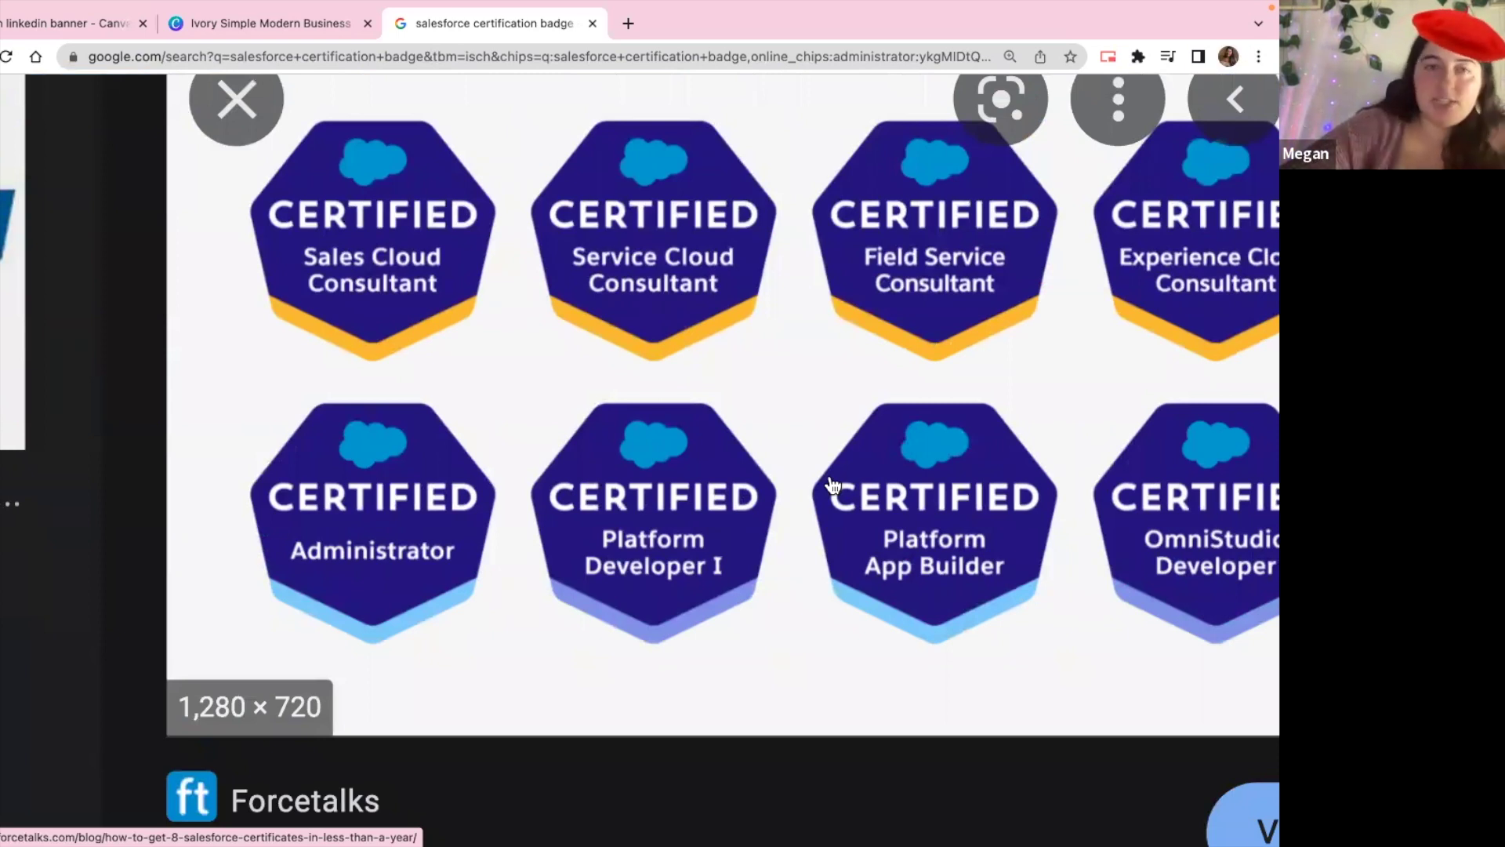
pyautogui.click(283, 25)
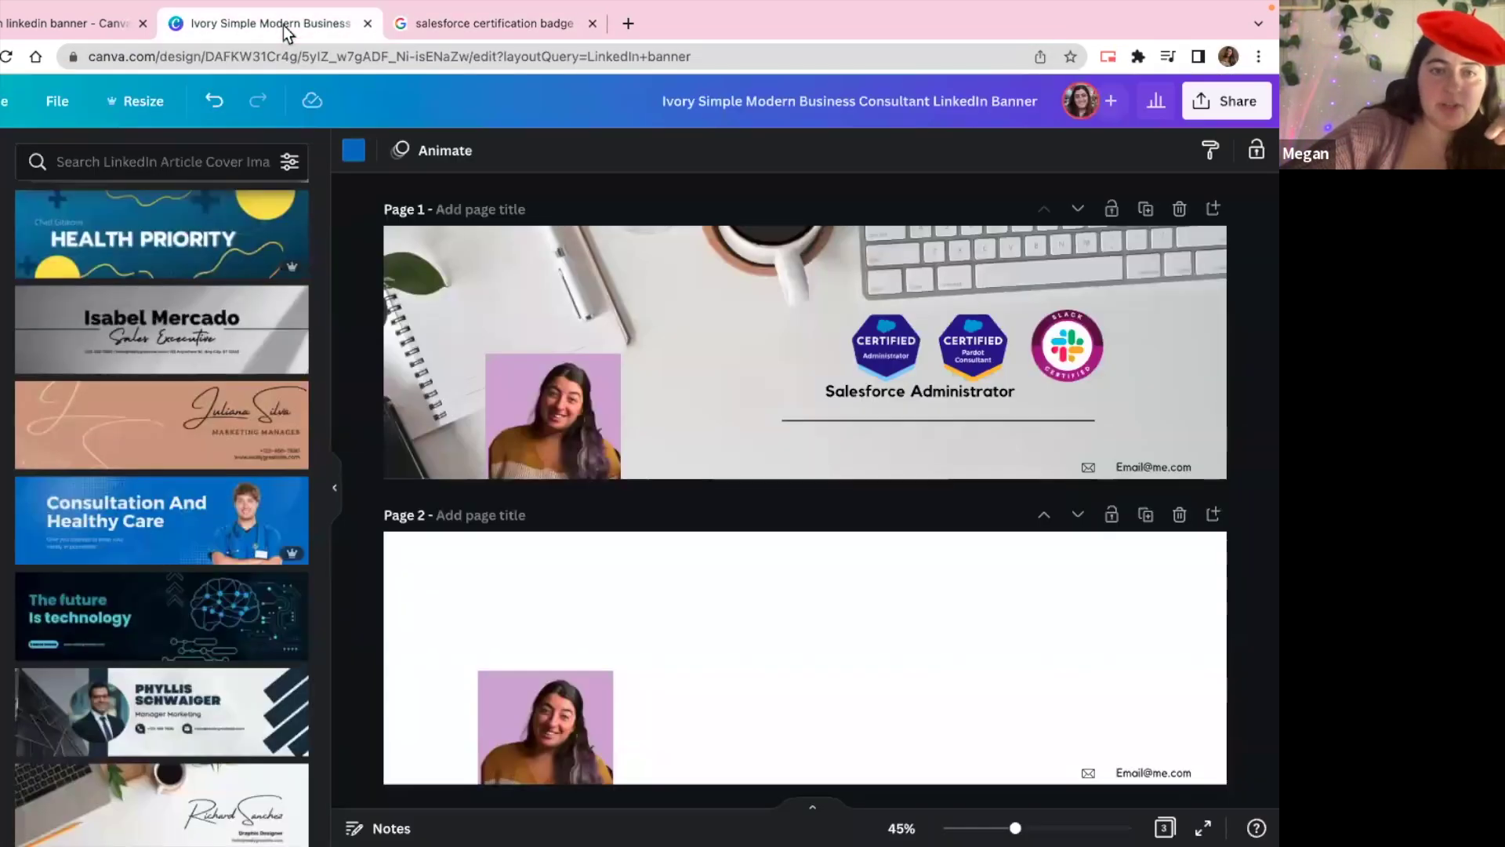